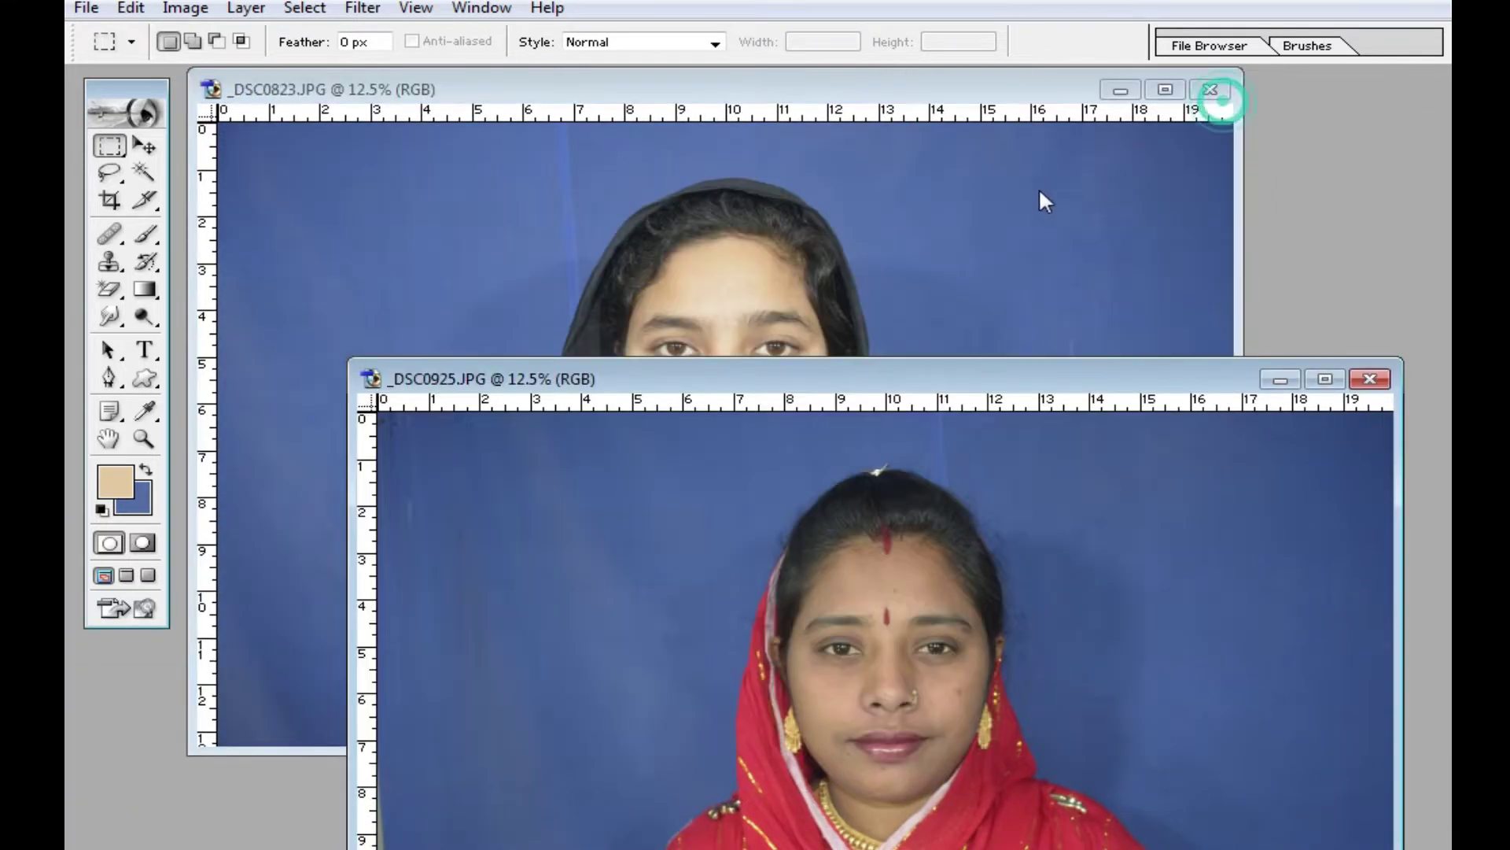
Close _DSC0823 and maximize the _DSC0925 portrait window.
click(995, 206)
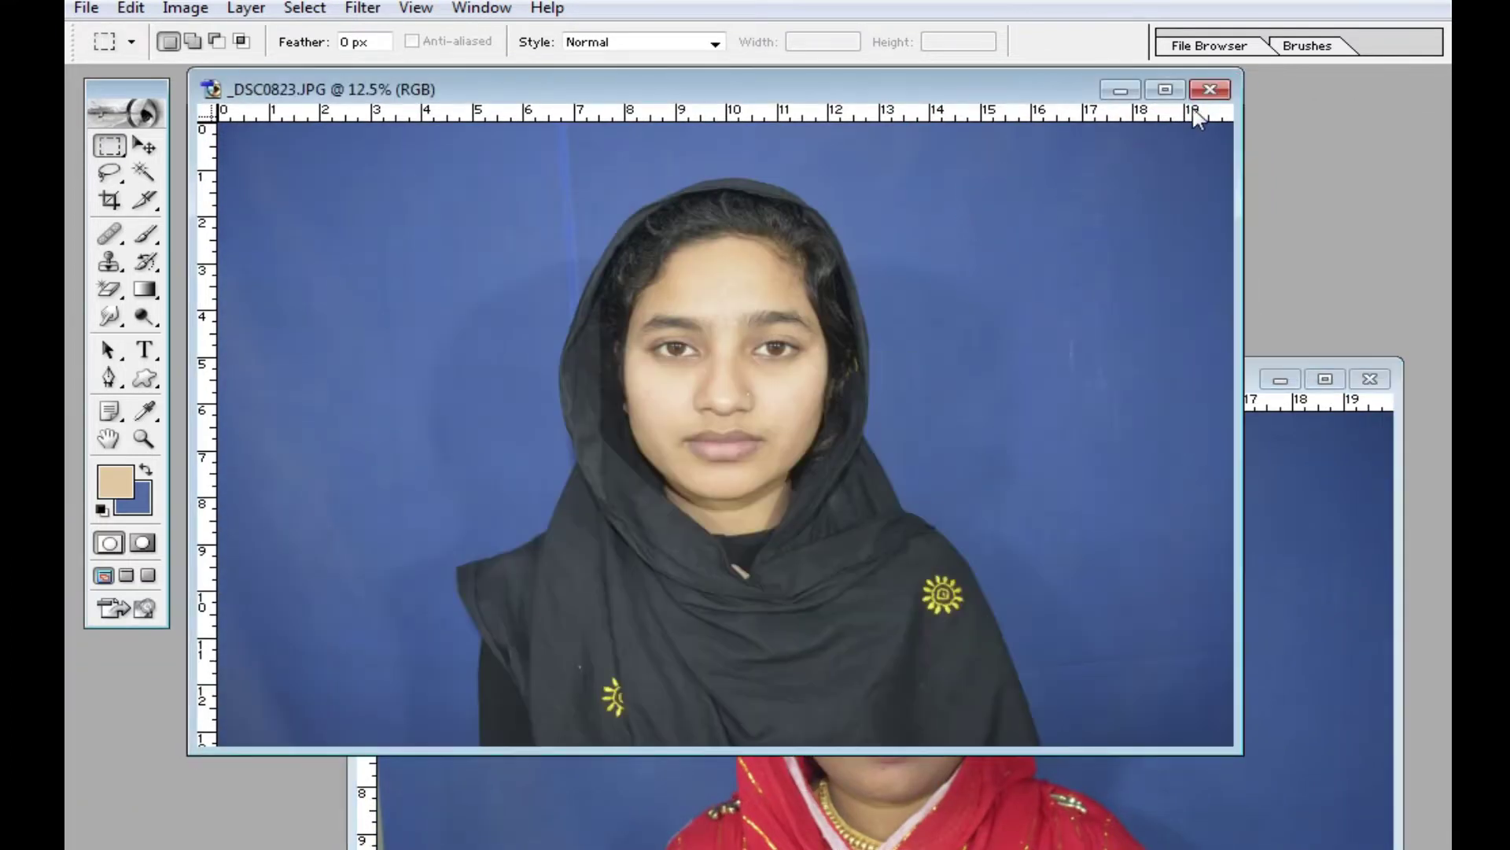
click(1209, 92)
drag(1058, 388, 917, 270)
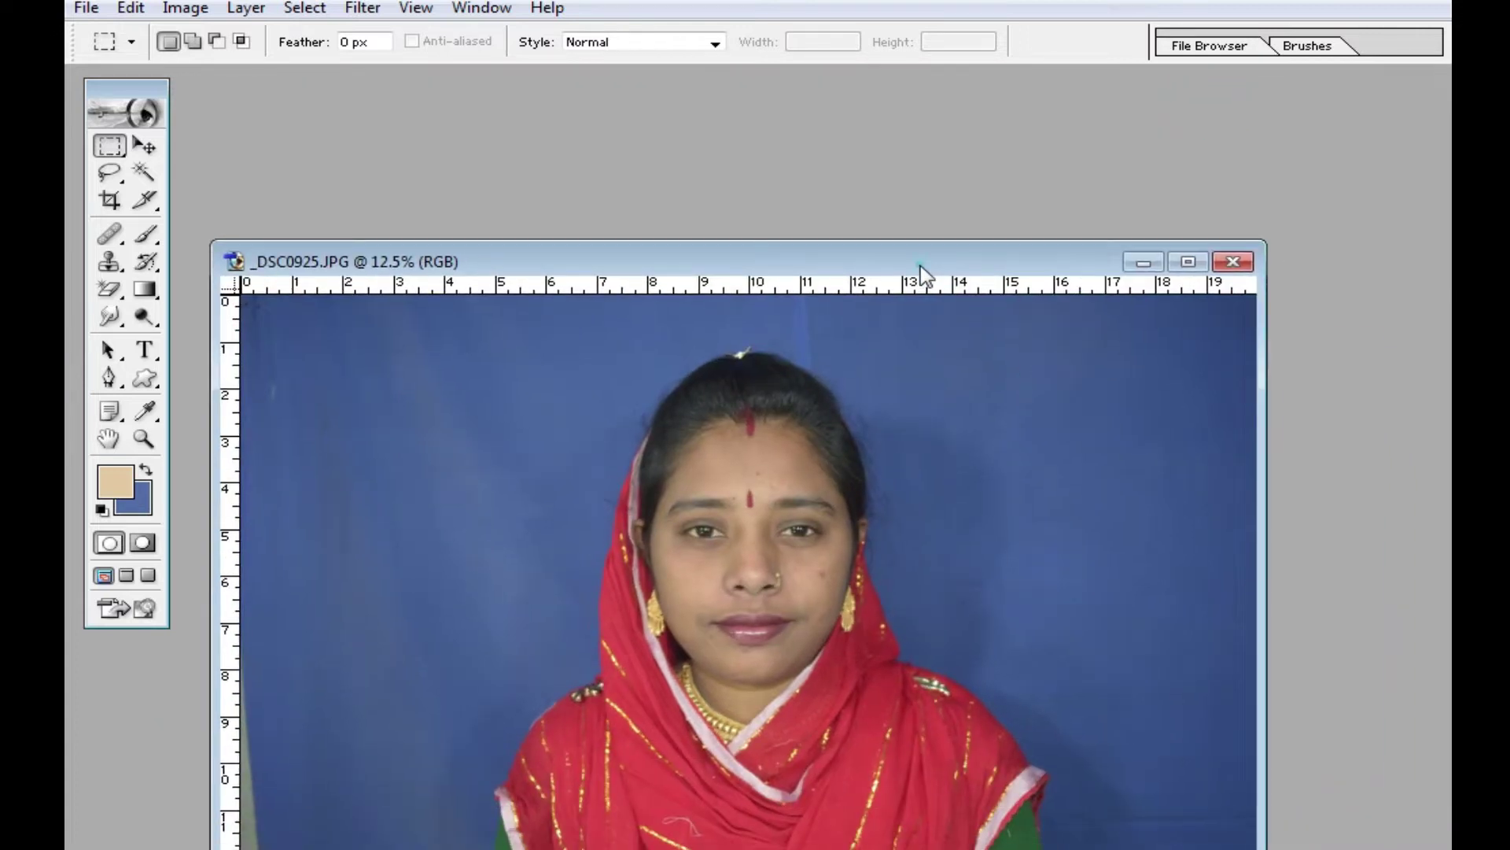
double_click(918, 262)
Zoom in on the woman's face and show the Layers palette.
ctrl+click(720, 397)
ctrl+click(717, 393)
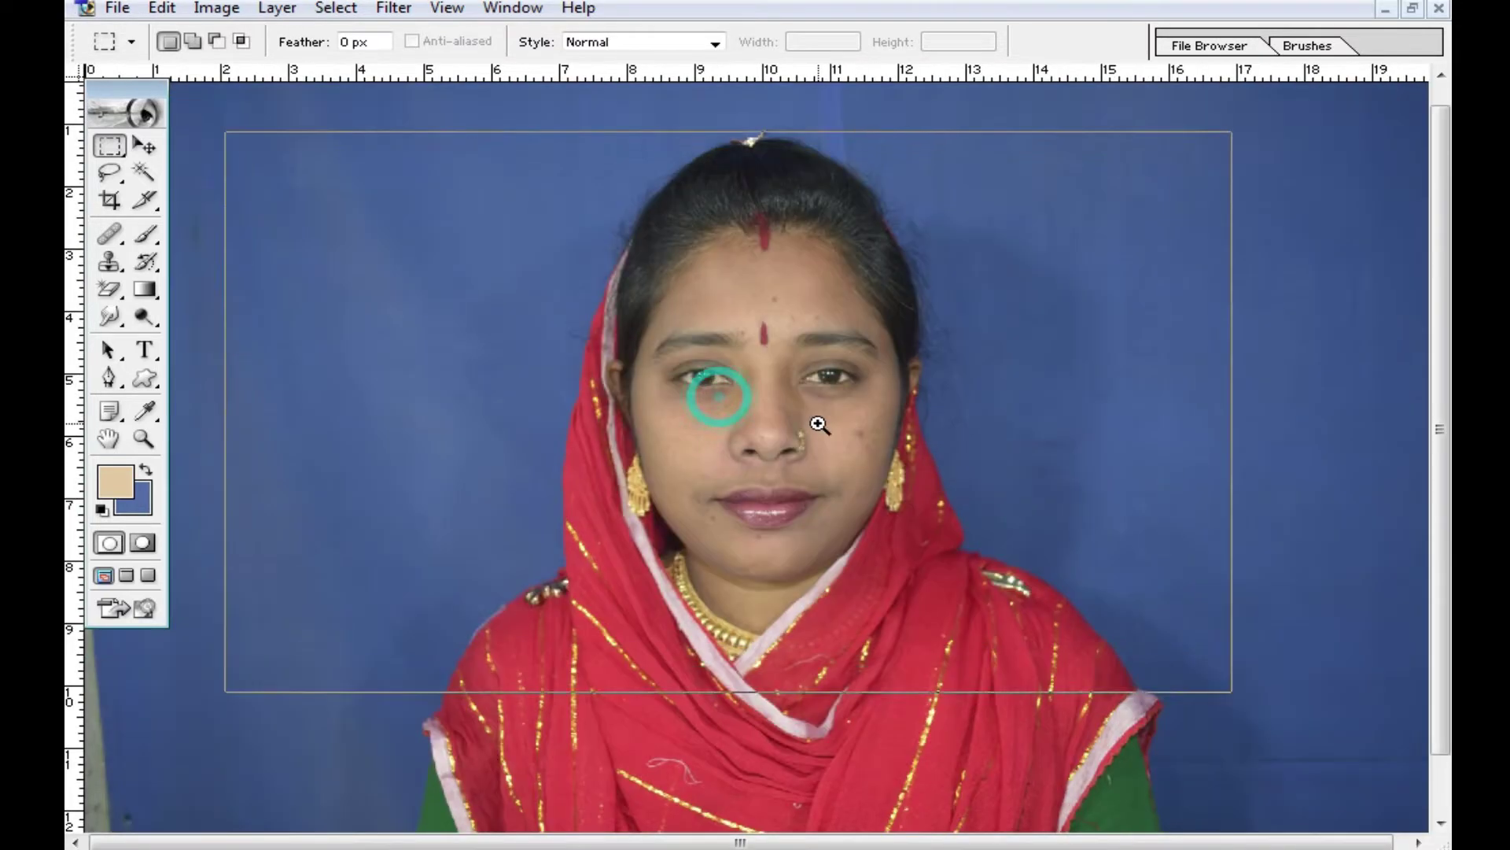
ctrl+click(803, 513)
alt+click(866, 429)
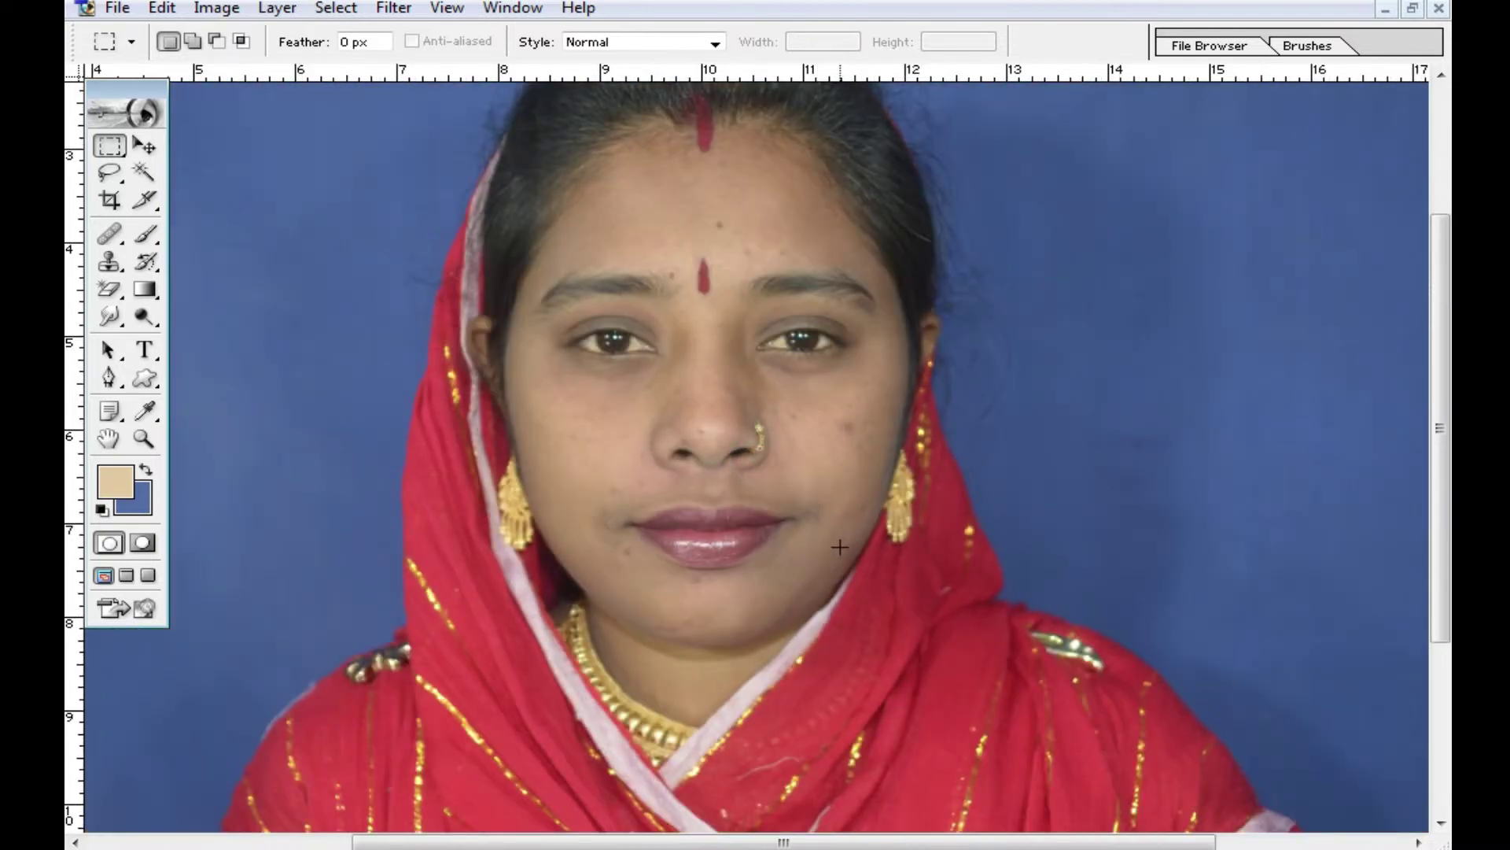
key(F7)
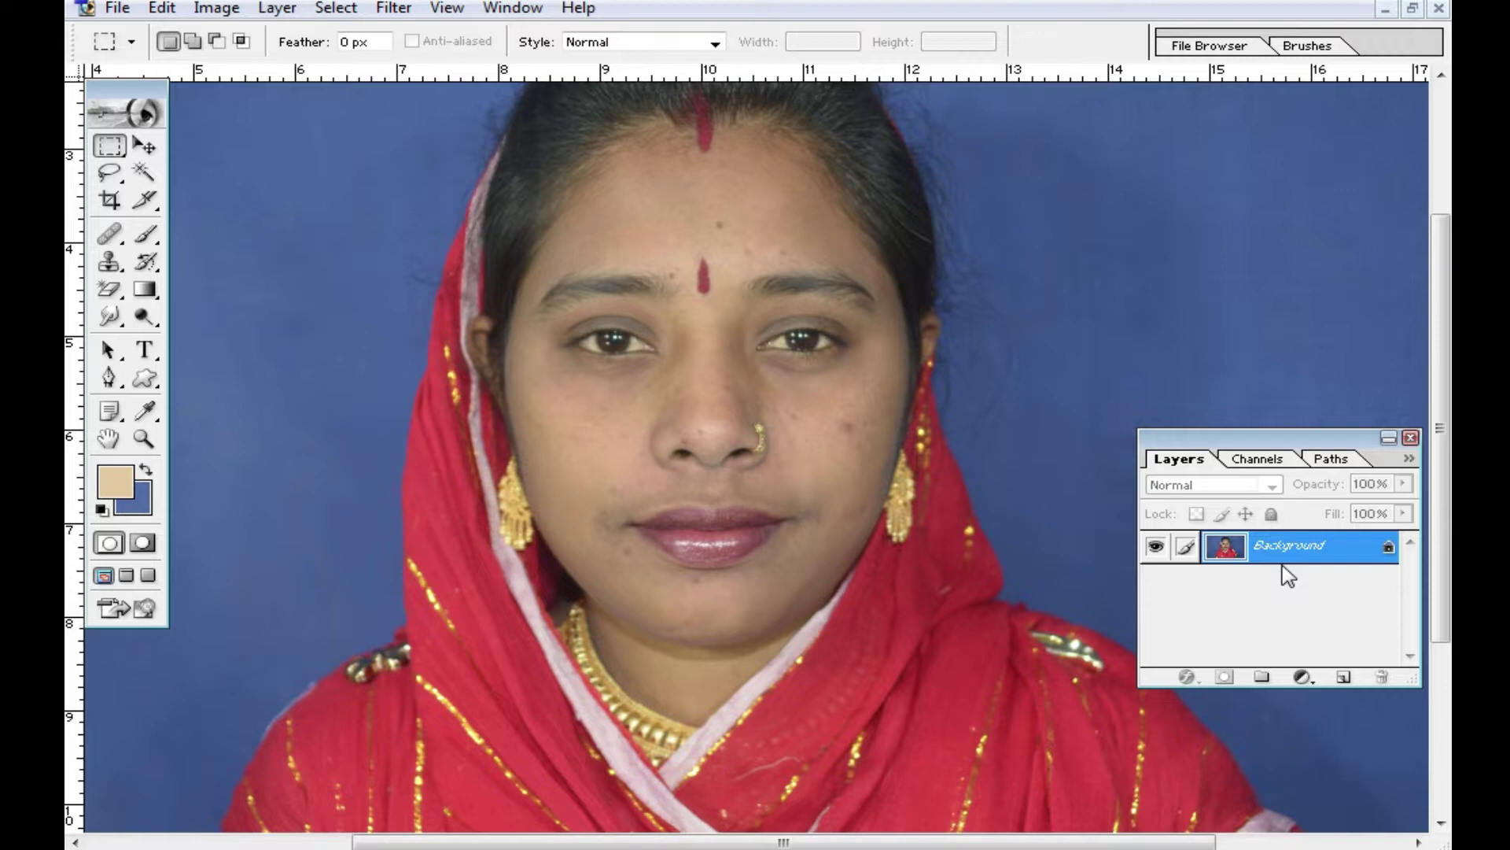
Duplicate Background as Layer 1 and add a white Solid Color fill layer with an inverted mask.
key(ctrl+j)
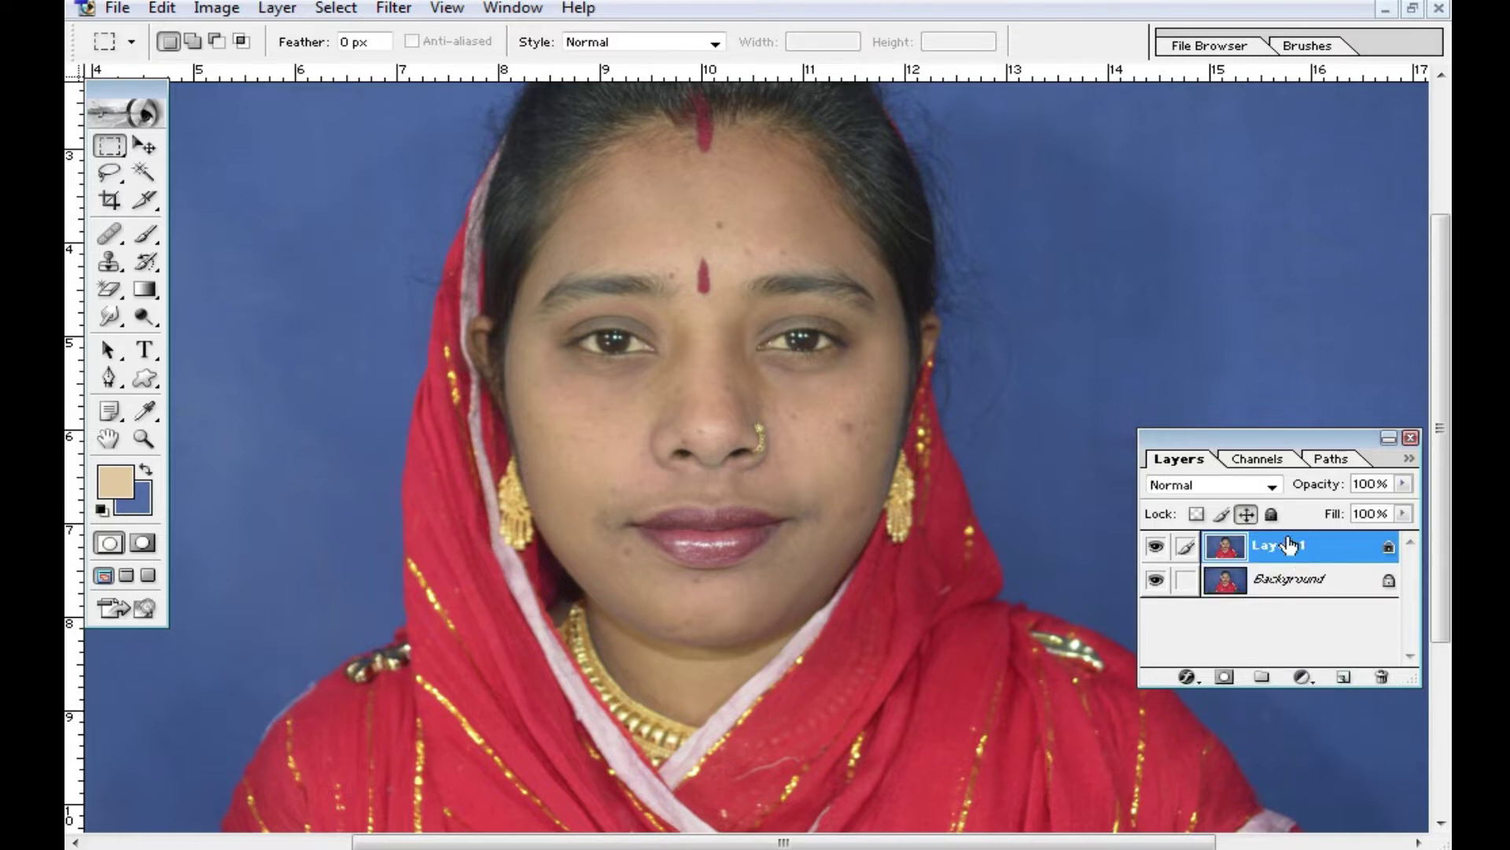
click(1303, 678)
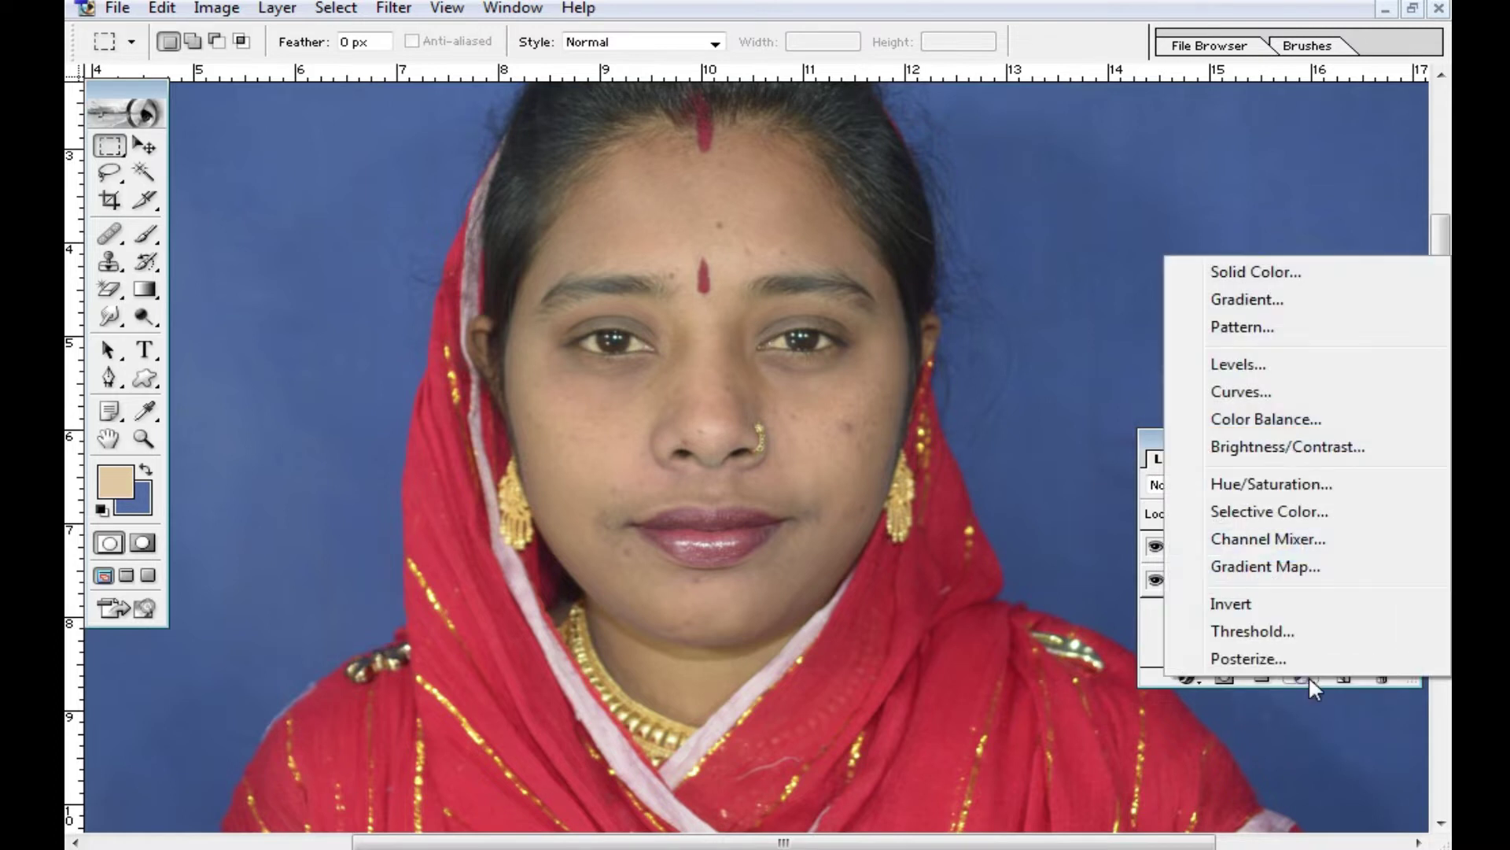
click(1258, 272)
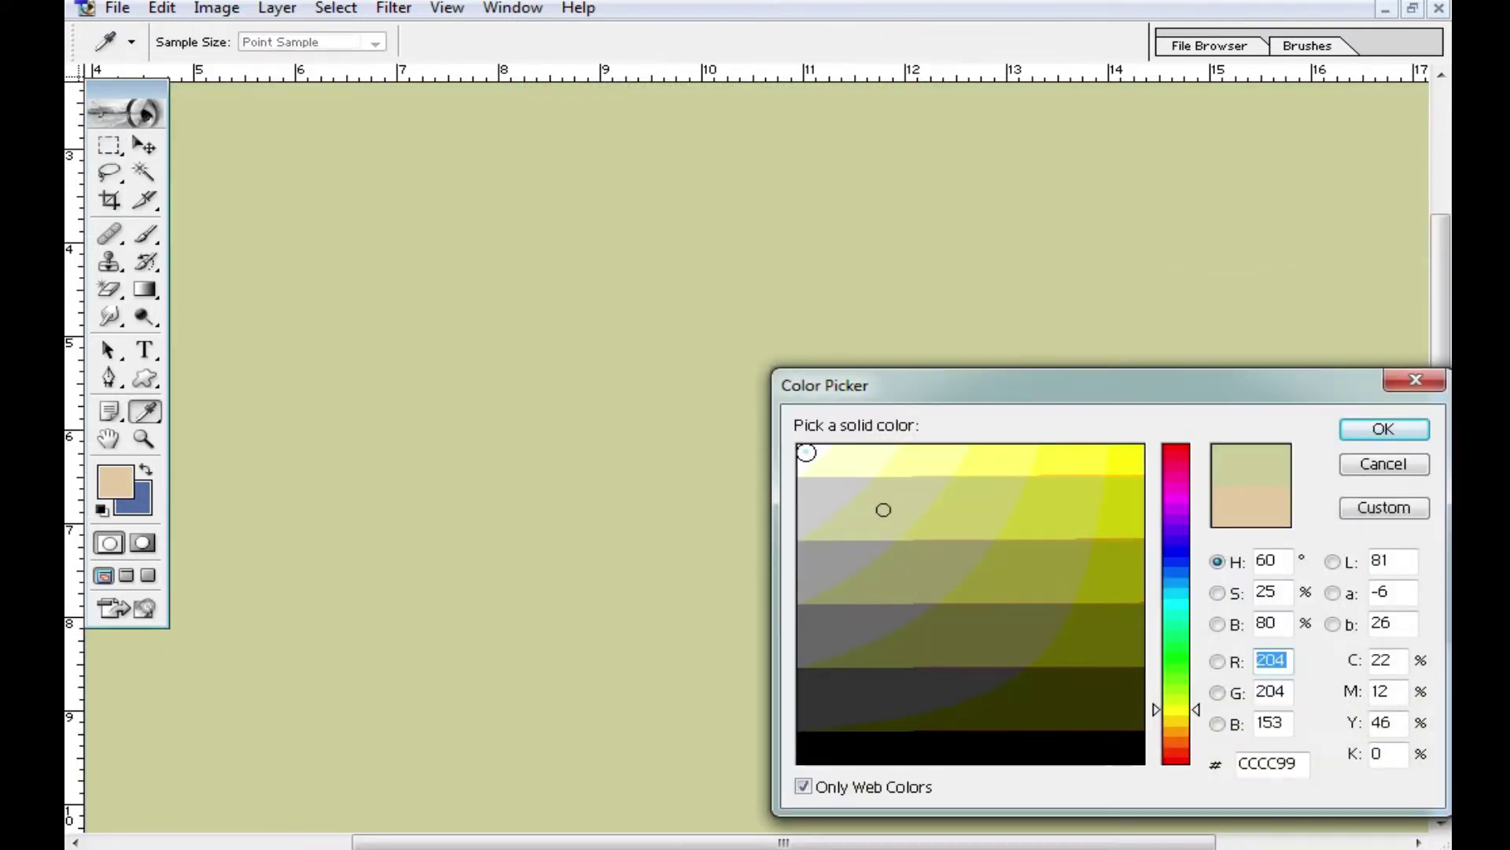
click(807, 453)
click(1383, 429)
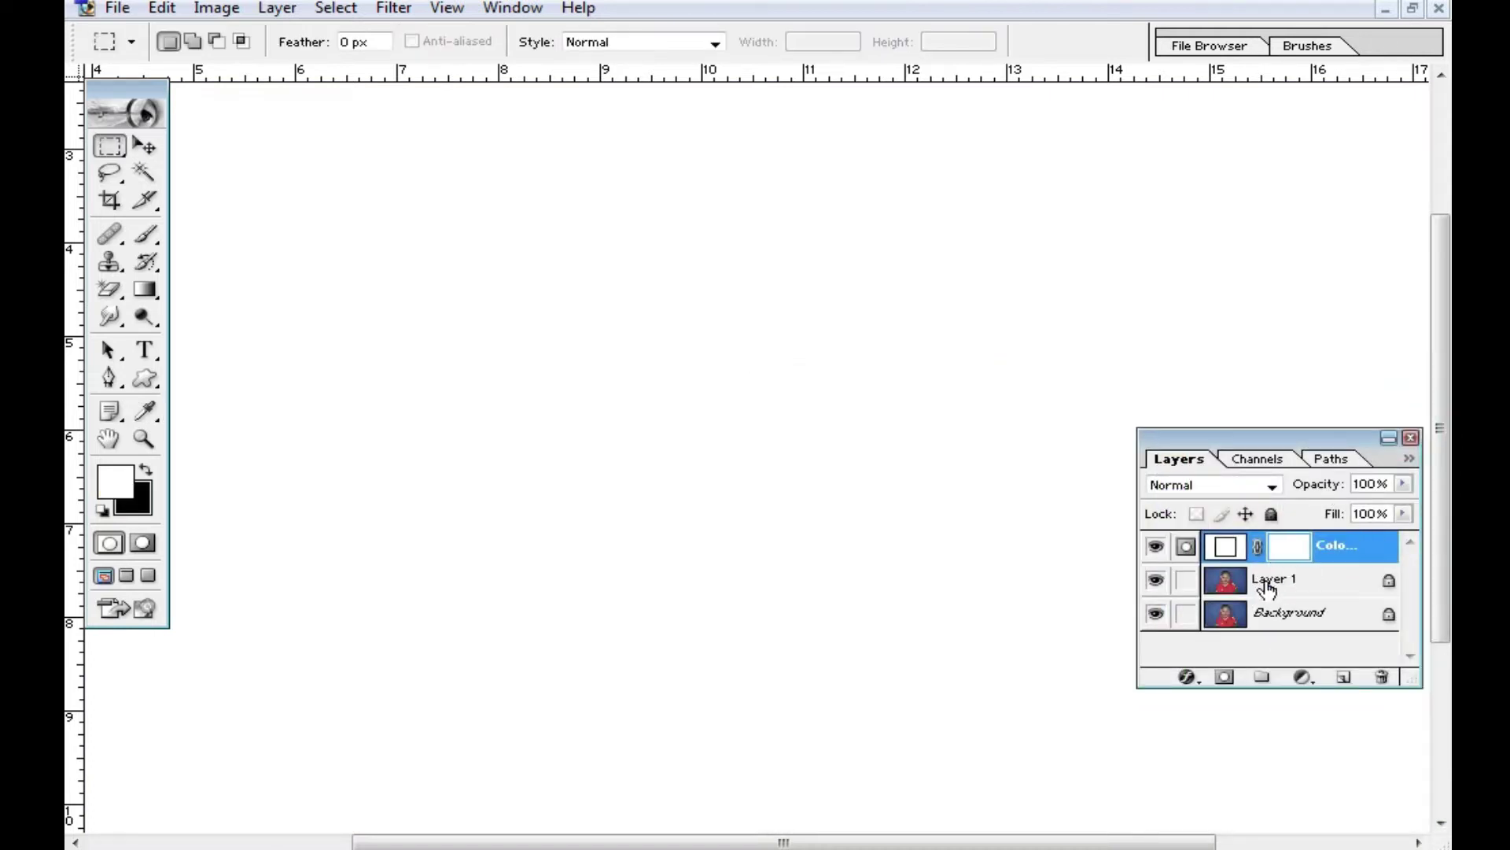
key(ctrl+i)
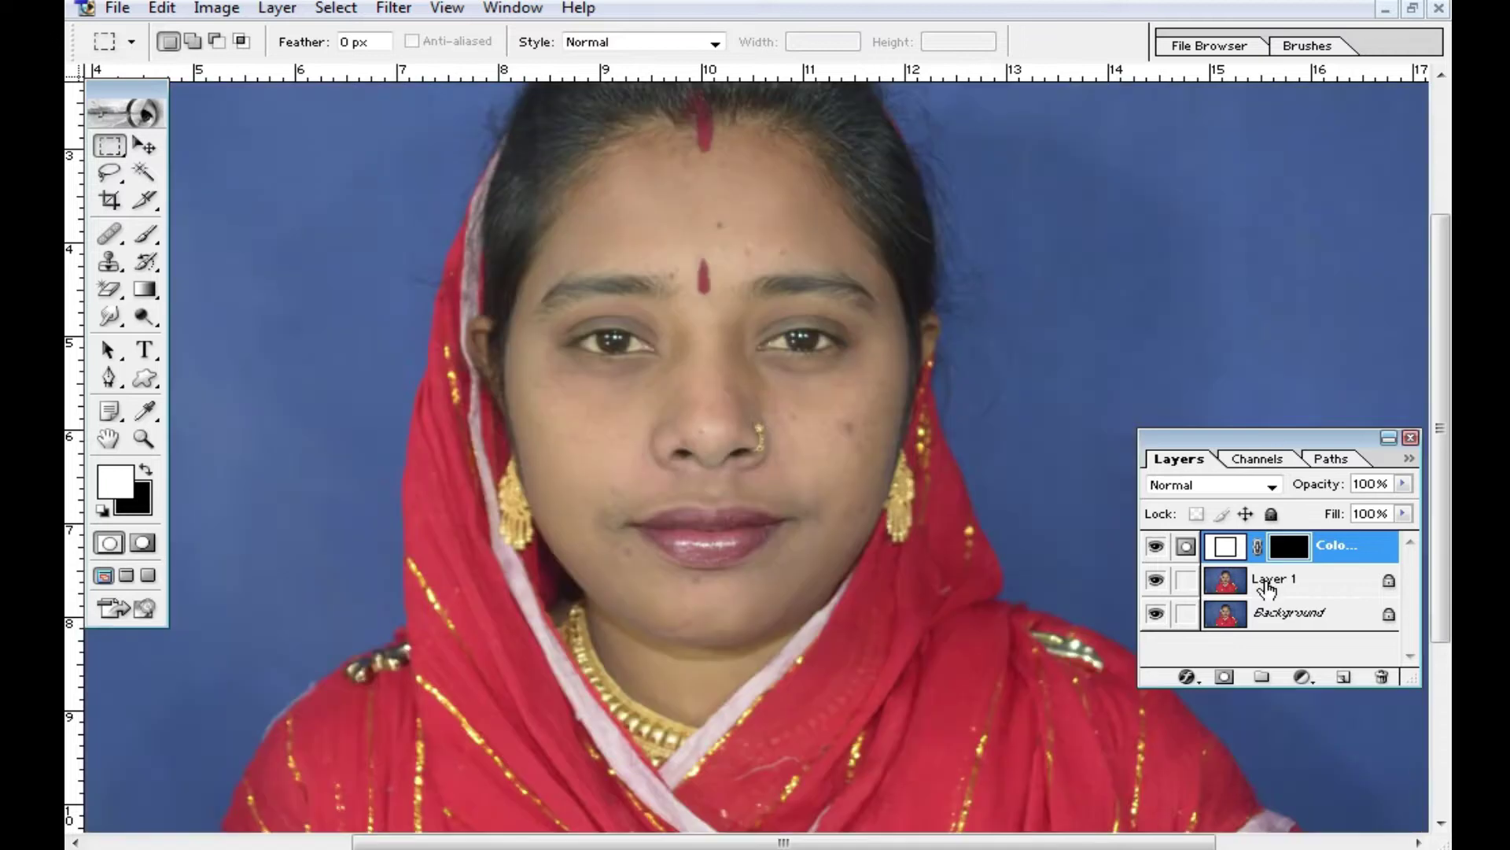
Set up the Brush tool at 373 px diameter and 48% opacity.
click(145, 236)
key(ctrl+plus)
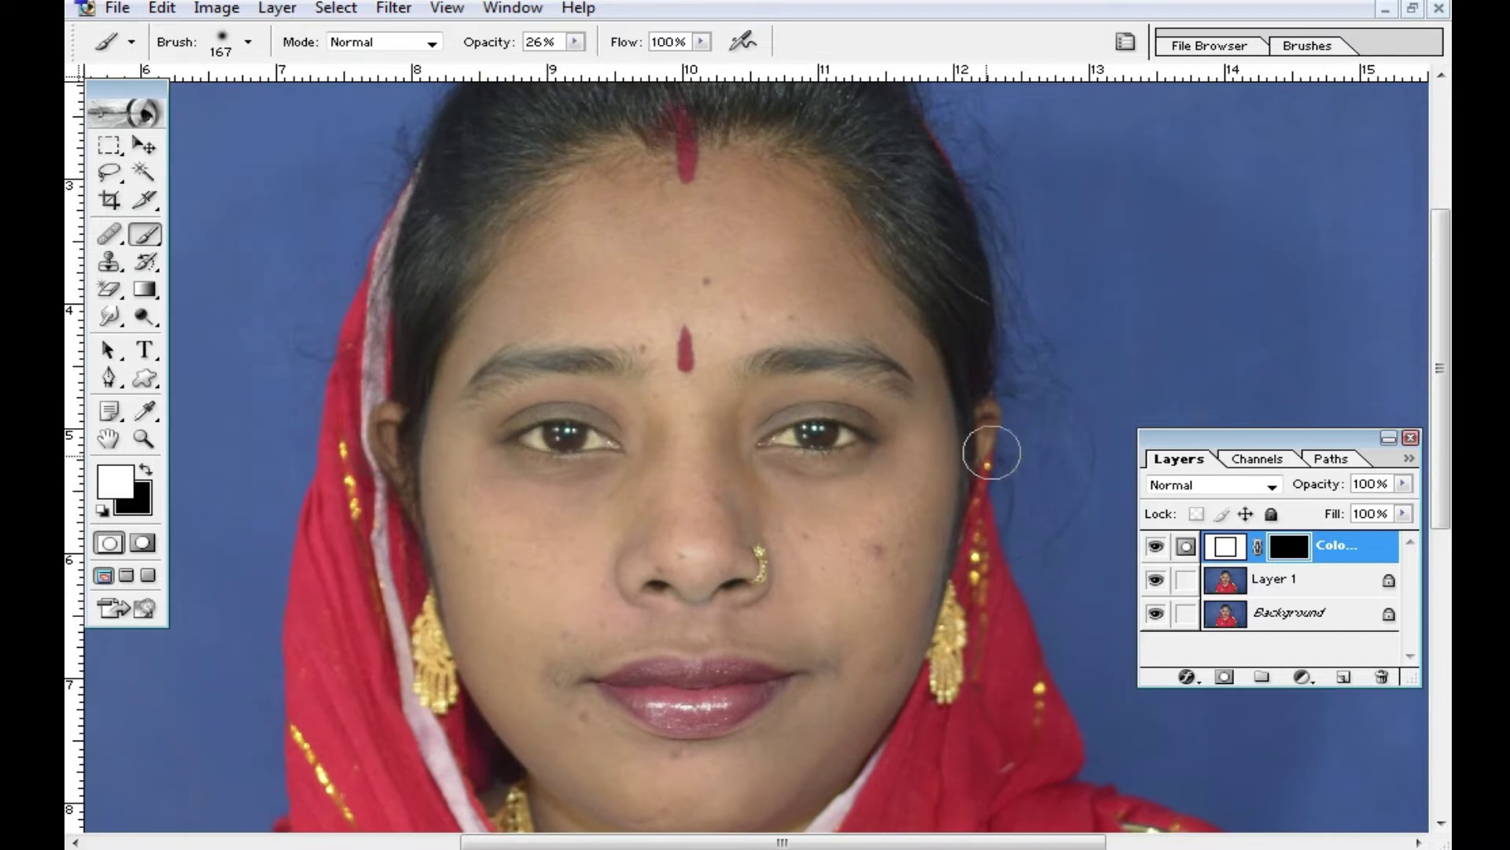
right_click(823, 401)
drag(789, 502, 881, 502)
click(575, 42)
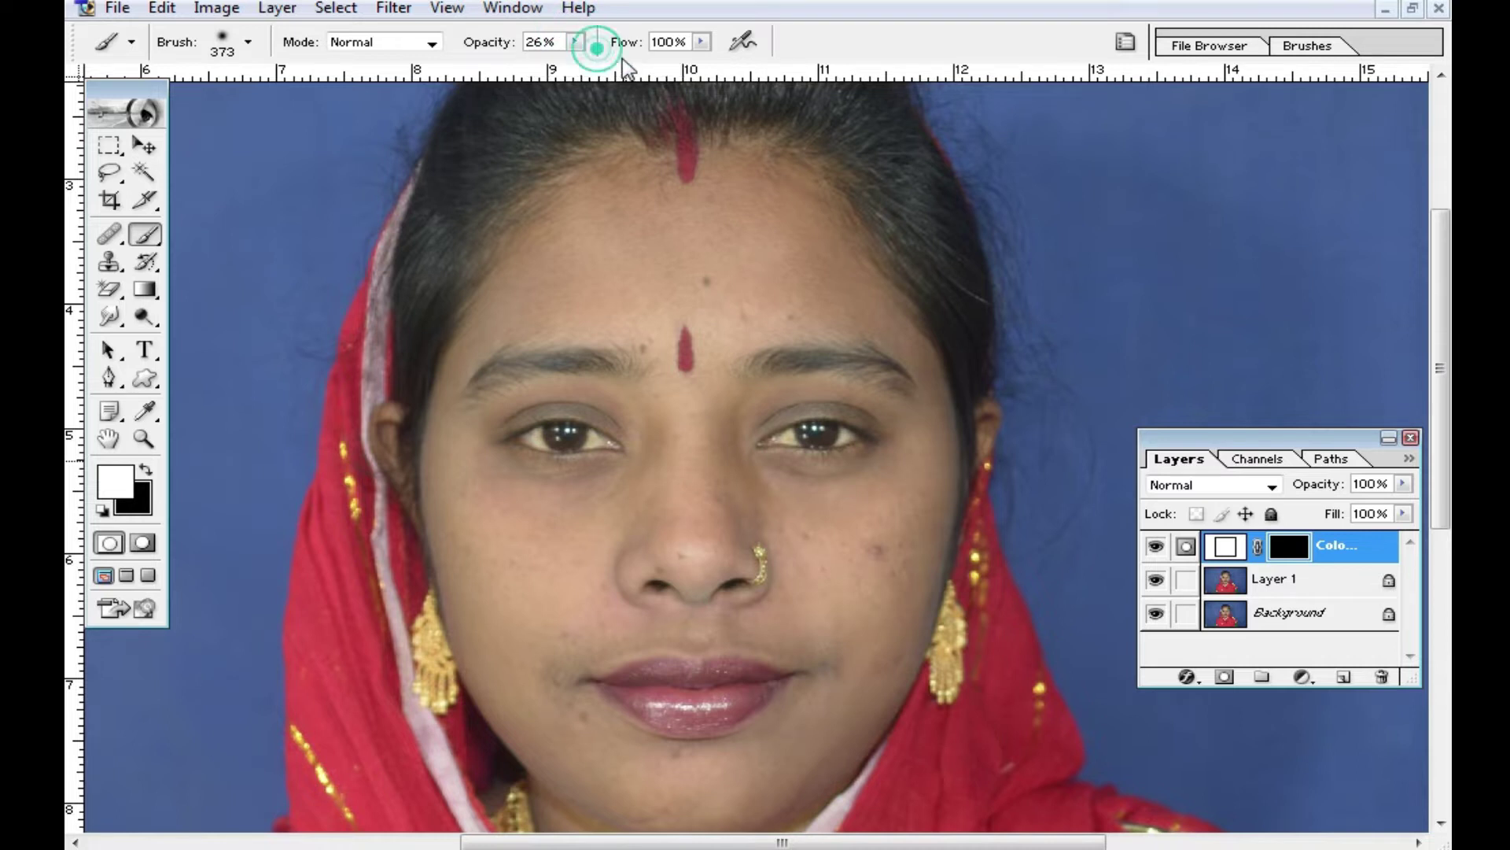
click(575, 42)
drag(582, 61, 599, 61)
Paint white on the mask over the forehead, eyebrow, right cheek, chin and lips.
mouse_move(677, 351)
mouse_down()
mouse_move(620, 323)
mouse_move(861, 476)
mouse_up()
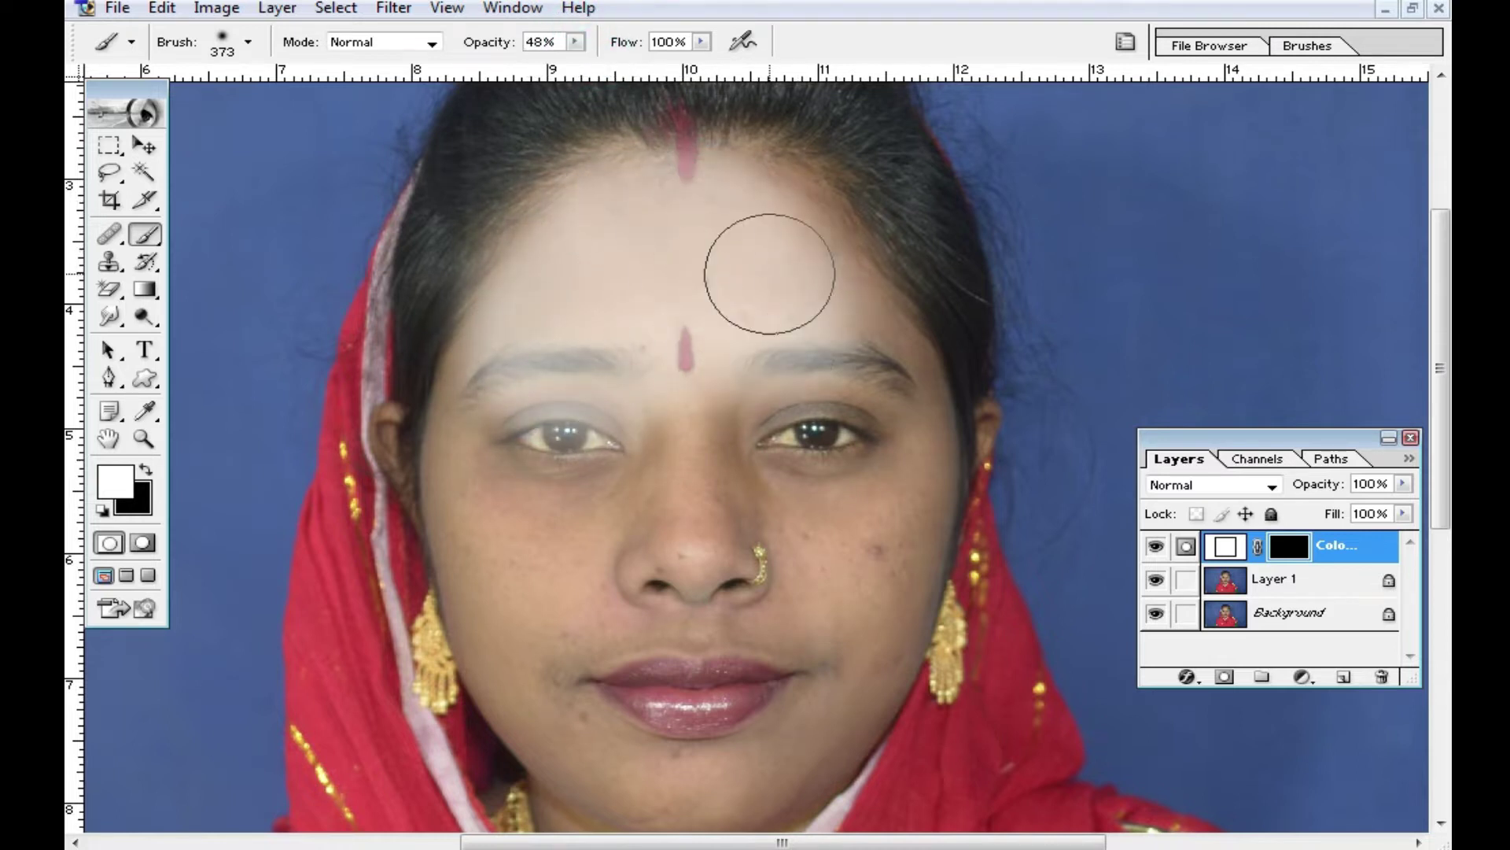
drag(861, 476, 809, 640)
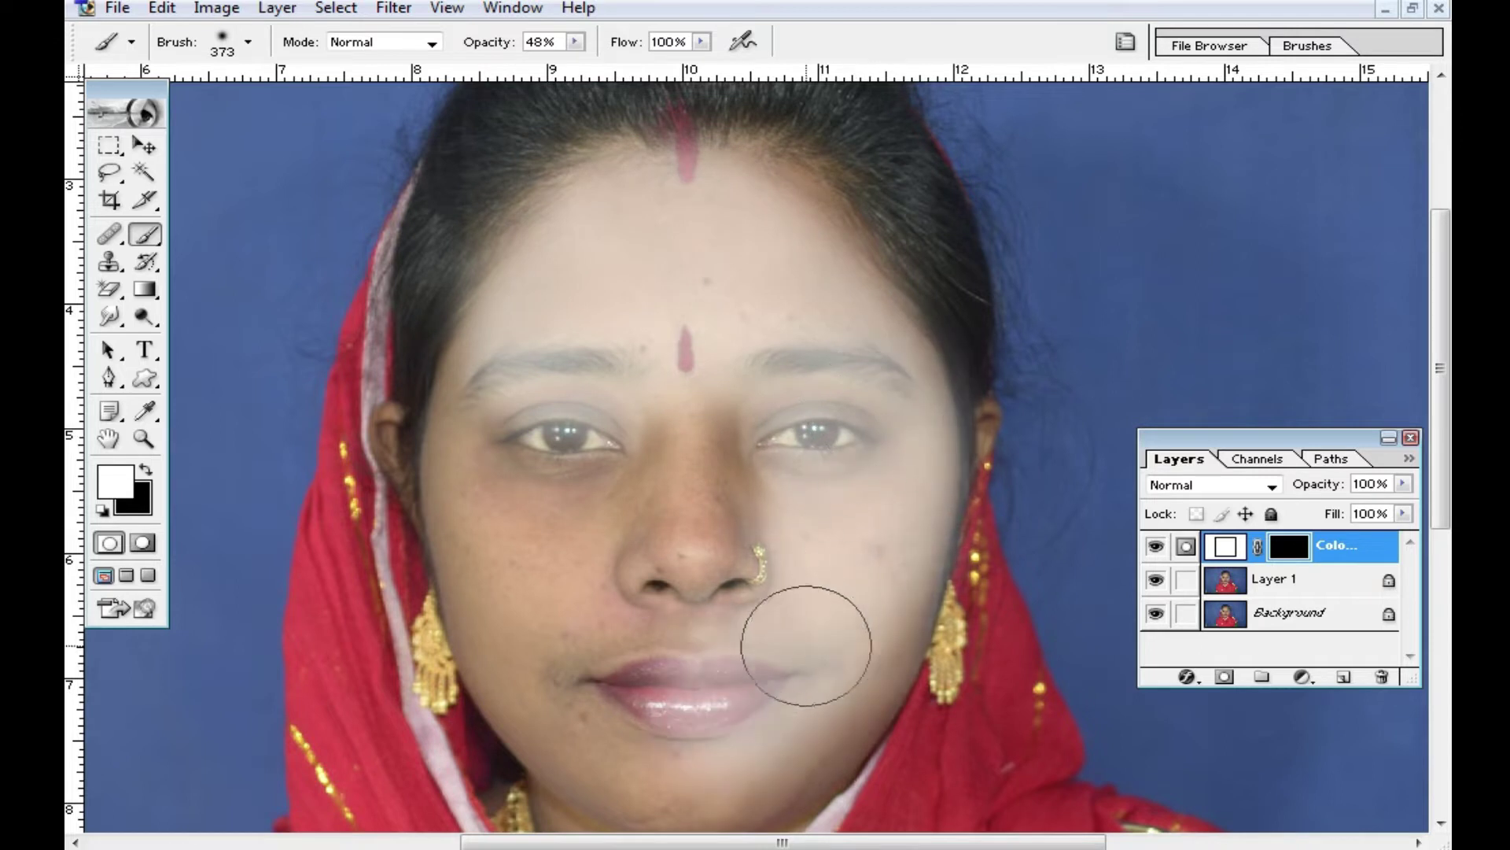
scroll(795, 637, down, 3)
mouse_move(776, 472)
mouse_down()
mouse_move(847, 312)
mouse_move(799, 229)
mouse_move(657, 252)
mouse_move(573, 168)
mouse_move(481, 342)
mouse_move(540, 499)
mouse_move(617, 597)
mouse_up()
Paint the lower chin and neck at 120 px, then stroke down the nose at 100% opacity.
right_click(673, 542)
drag(893, 586, 781, 597)
click(641, 567)
mouse_move(641, 566)
mouse_down()
mouse_move(546, 606)
mouse_move(571, 661)
mouse_up()
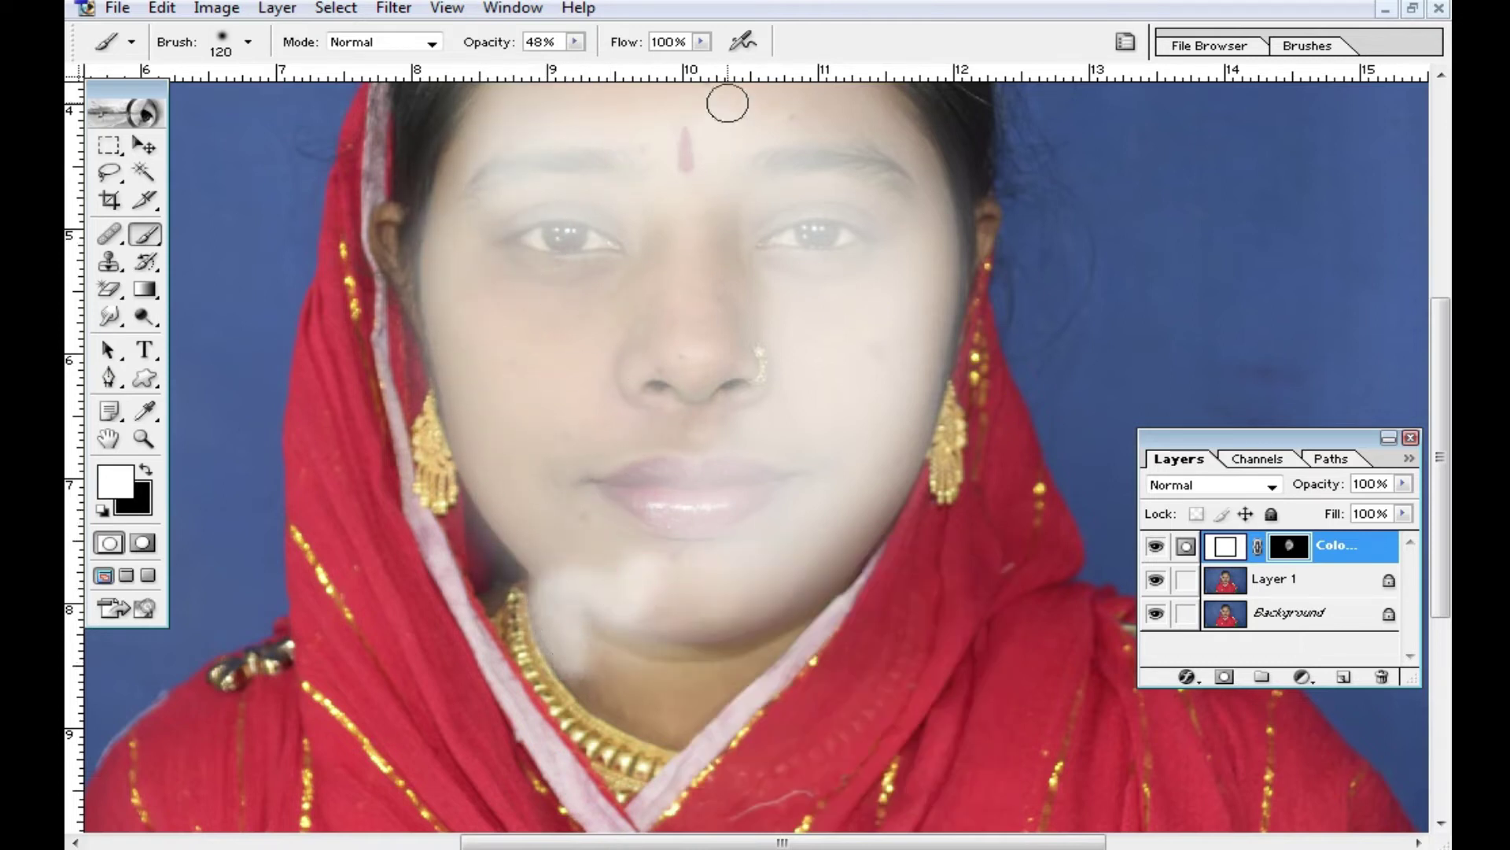
drag(577, 42, 629, 63)
right_click(844, 357)
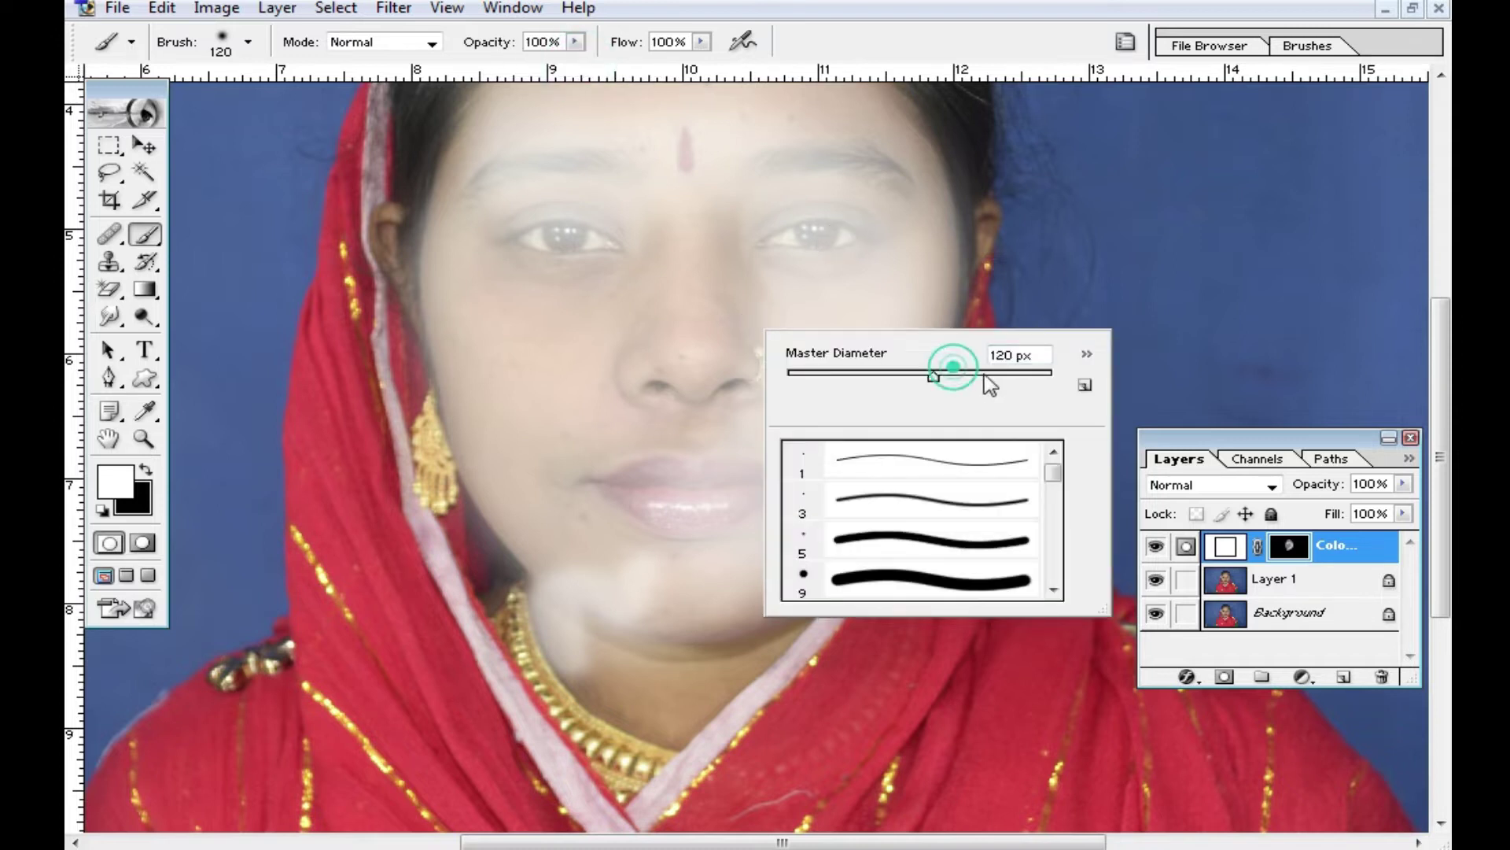
drag(687, 289, 725, 327)
Paint white over most of the face with a 343 px brush.
right_click(789, 437)
drag(877, 452, 910, 454)
click(679, 307)
mouse_move(738, 161)
mouse_down()
mouse_move(792, 404)
mouse_move(833, 259)
mouse_move(829, 499)
mouse_move(792, 510)
mouse_up()
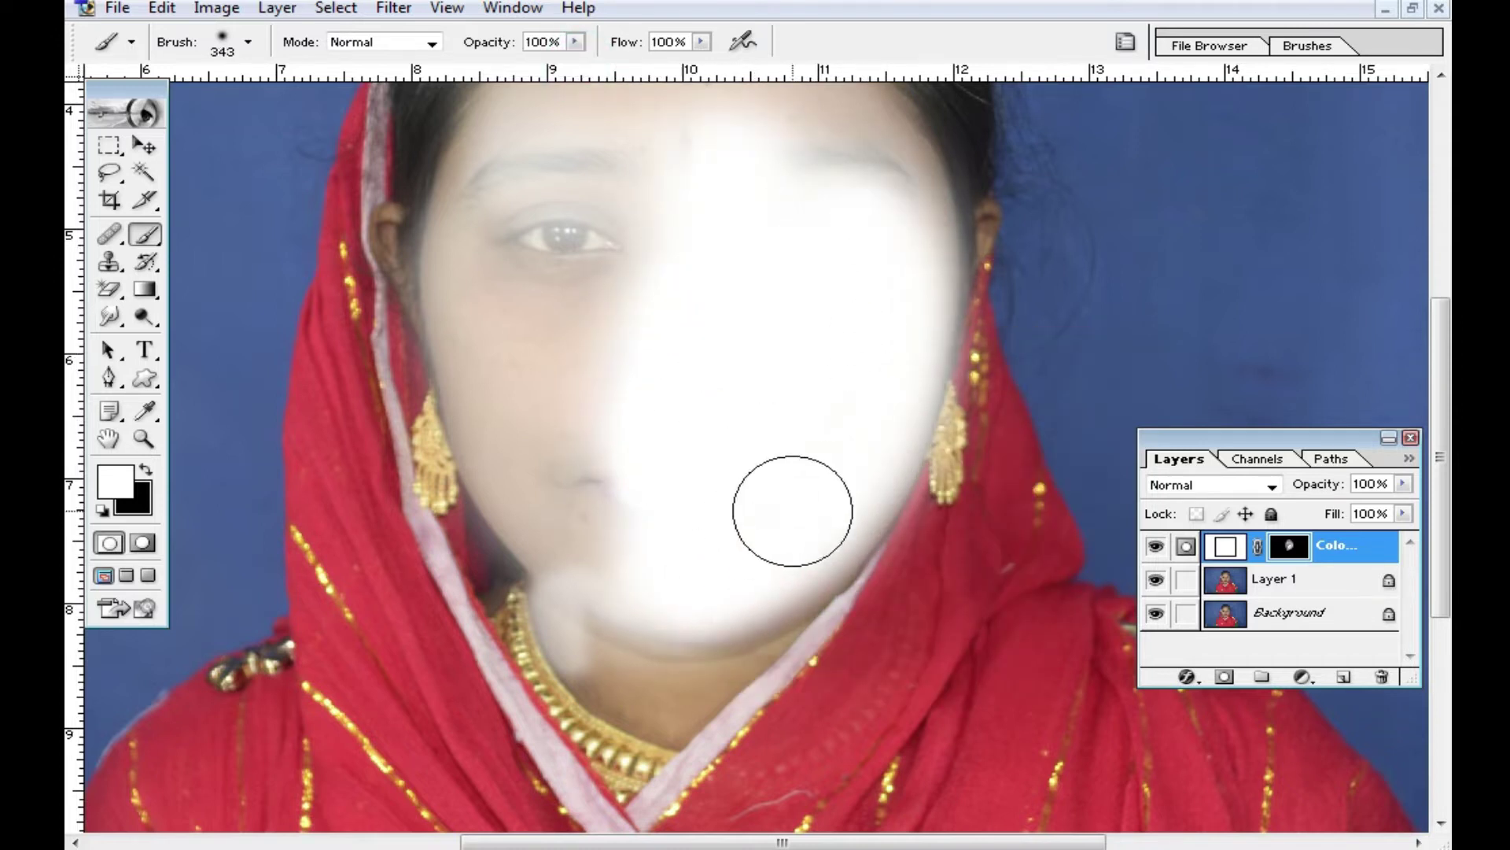
Resize the brush to 141 px and paint white over the chin and upper neck.
right_click(836, 515)
drag(954, 563, 900, 564)
click(816, 540)
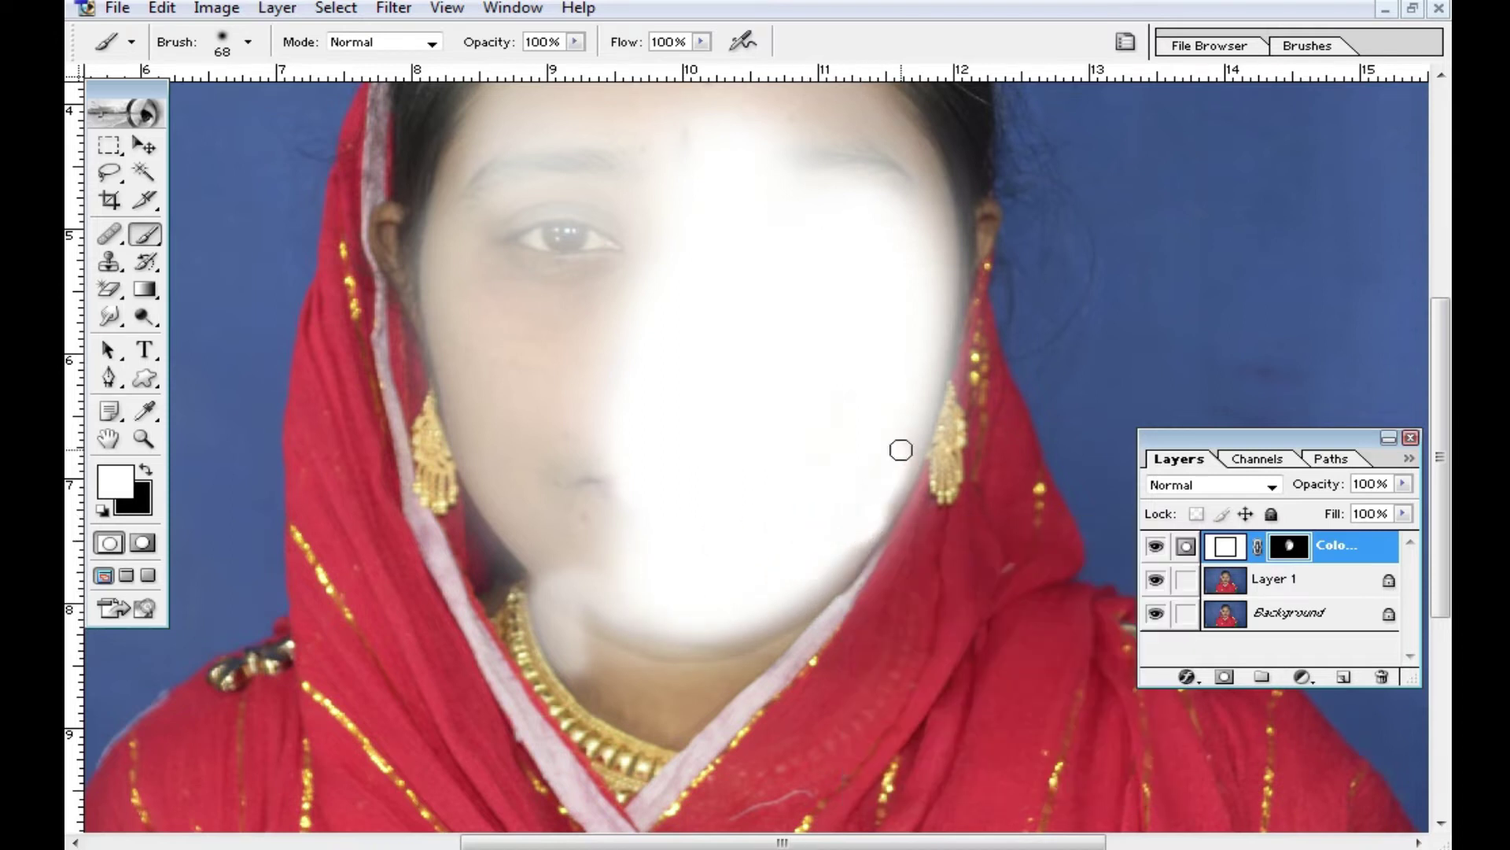
right_click(718, 590)
drag(907, 630, 921, 630)
click(767, 529)
mouse_move(626, 653)
mouse_down()
mouse_move(806, 573)
mouse_move(695, 695)
mouse_move(640, 715)
mouse_move(671, 695)
mouse_move(663, 722)
mouse_move(567, 607)
mouse_move(540, 539)
mouse_move(593, 563)
mouse_move(638, 627)
mouse_move(560, 617)
mouse_move(496, 445)
mouse_move(456, 229)
mouse_move(456, 364)
mouse_move(543, 553)
mouse_up()
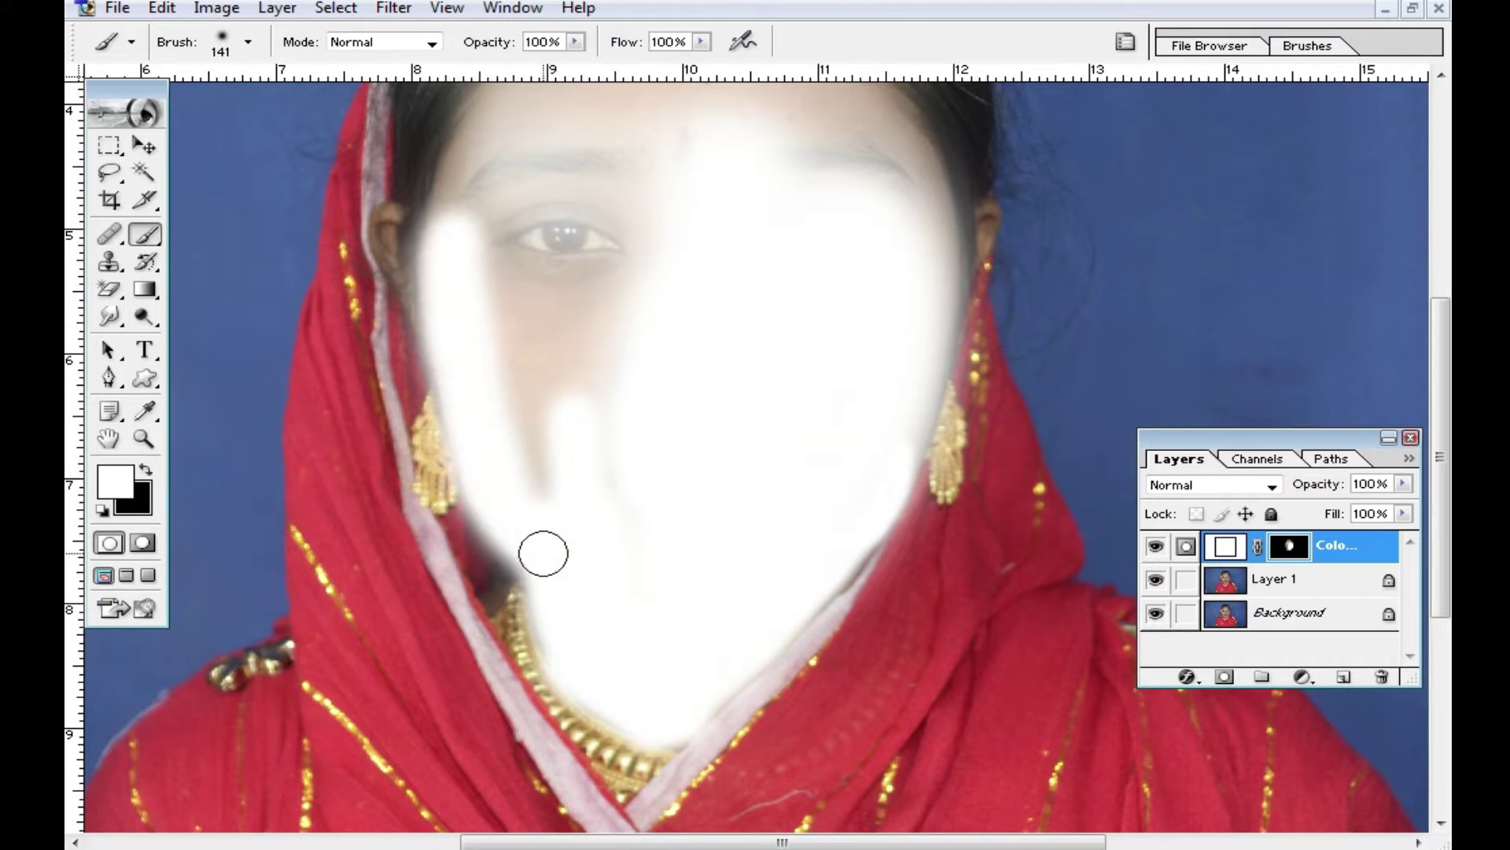
Bring the forehead into view and set the brush diameter to 414 px.
drag(643, 403, 688, 580)
right_click(708, 546)
double_click(964, 592)
text(414)
key(Return)
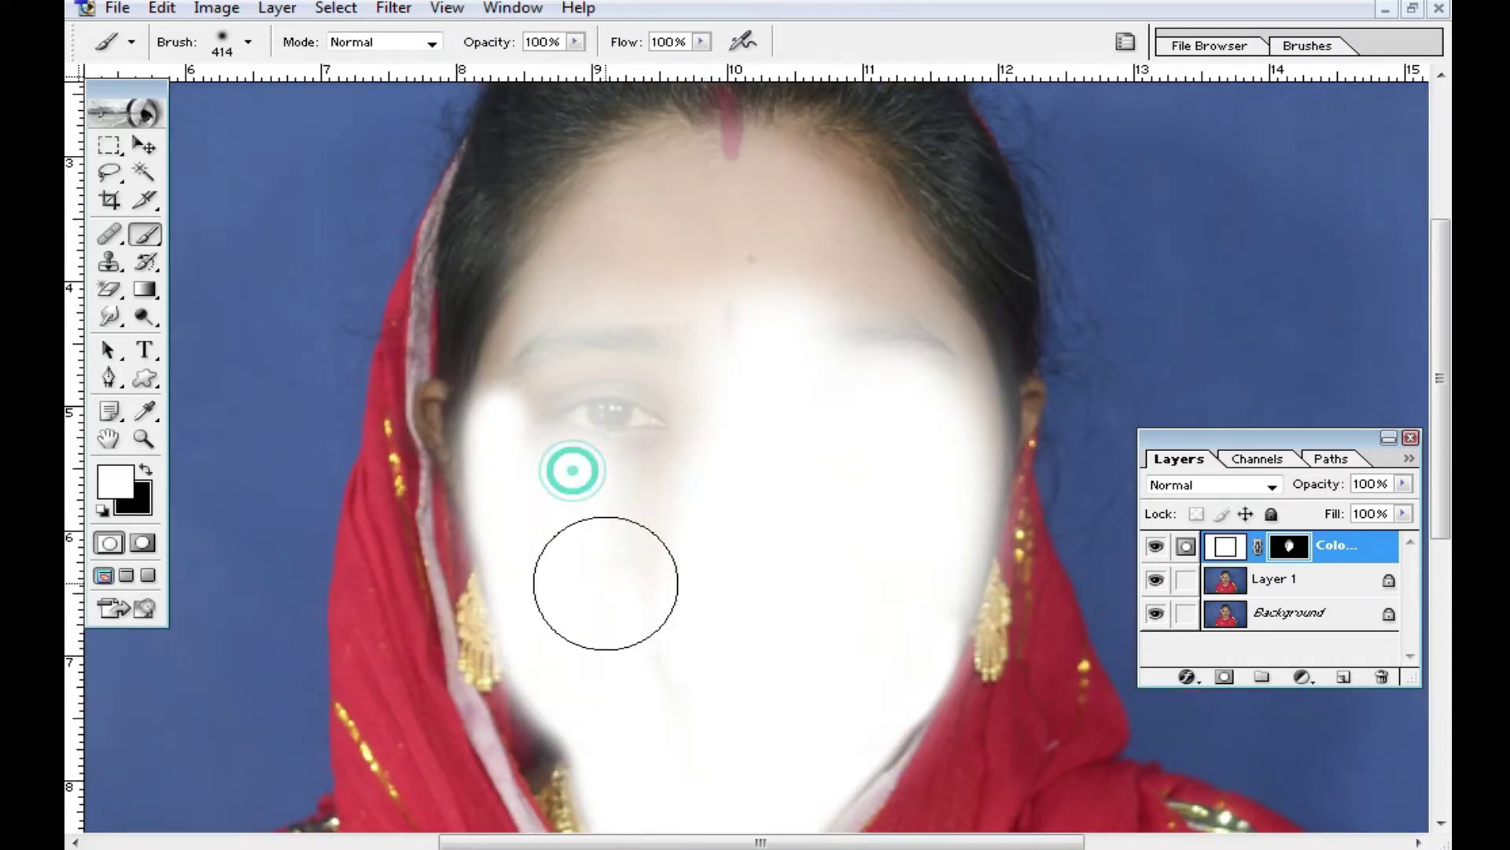
Paint white over the left face, forehead and right ear with a 186 px brush.
right_click(622, 393)
double_click(876, 435)
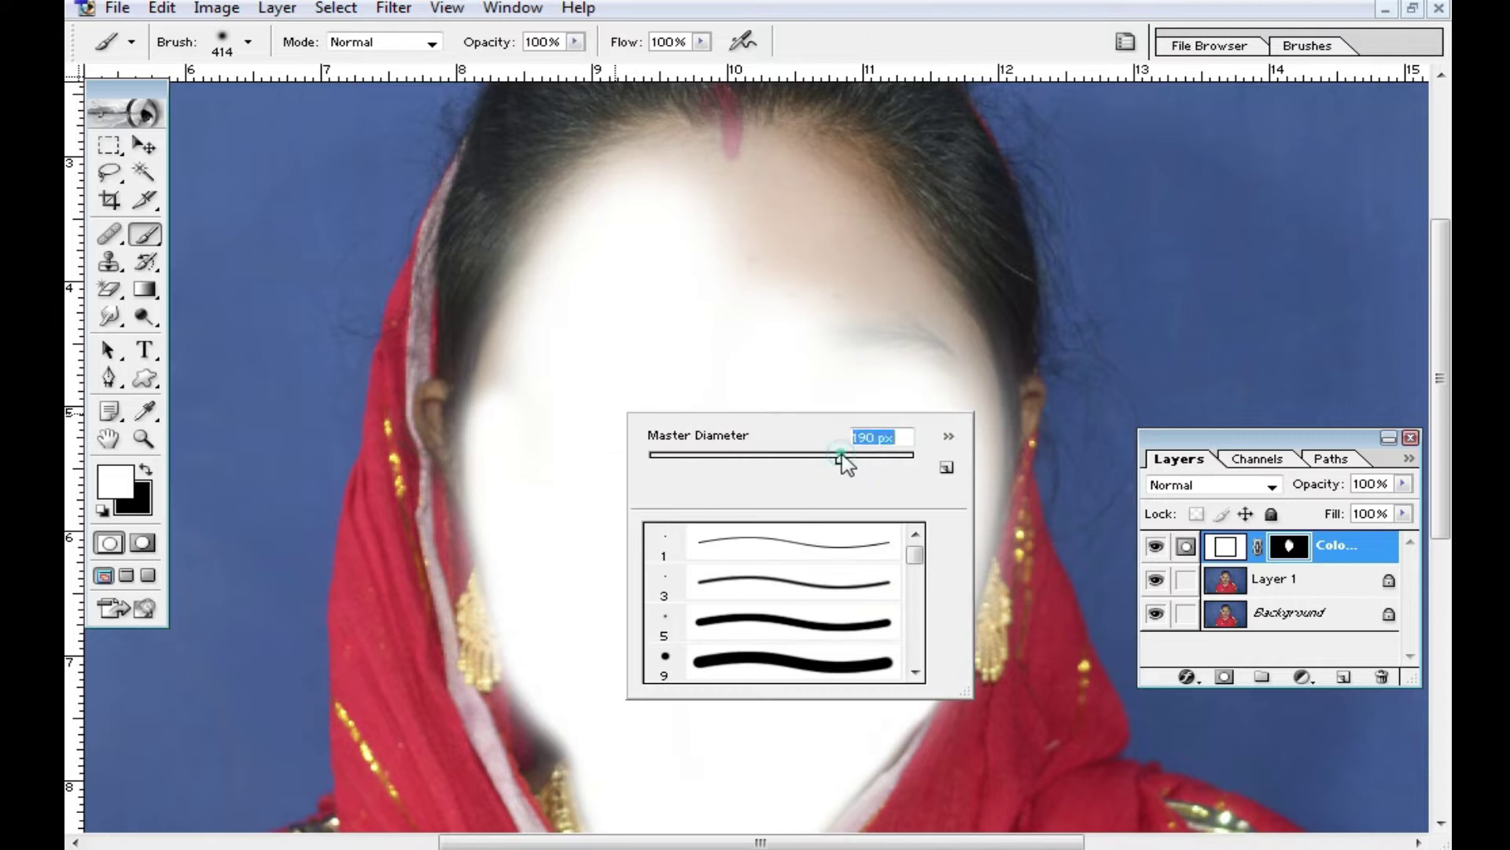
text(186)
click(708, 396)
mouse_move(549, 390)
mouse_down()
mouse_move(509, 380)
mouse_move(664, 149)
mouse_move(718, 328)
mouse_move(715, 225)
mouse_move(775, 148)
mouse_move(917, 365)
mouse_move(954, 370)
mouse_move(948, 404)
mouse_move(810, 222)
mouse_move(782, 142)
mouse_move(573, 398)
mouse_move(489, 422)
mouse_move(449, 398)
mouse_up()
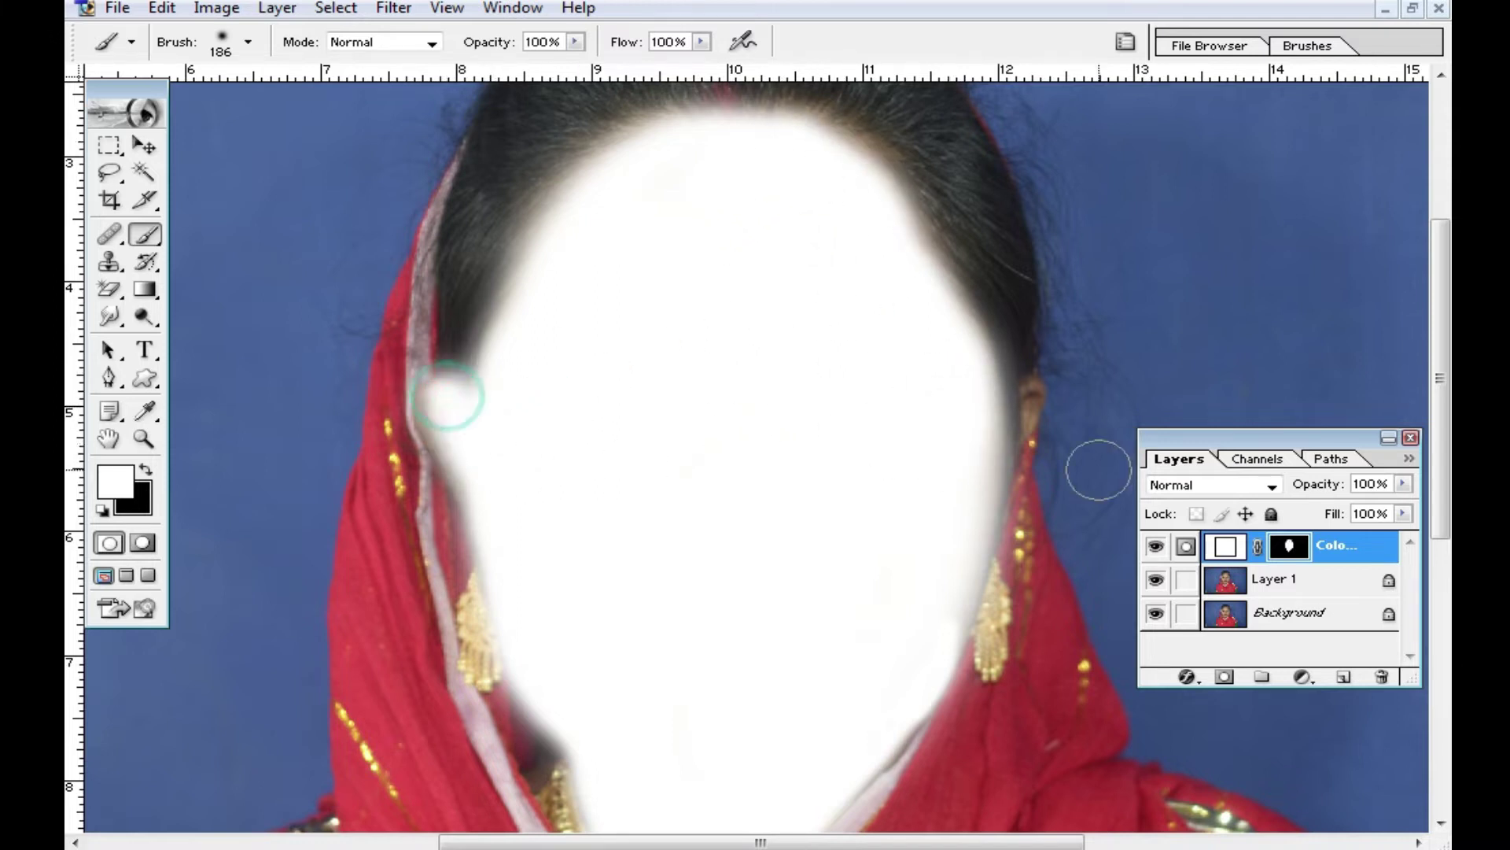
drag(1024, 422, 1015, 403)
ctrl+alt+click(768, 513)
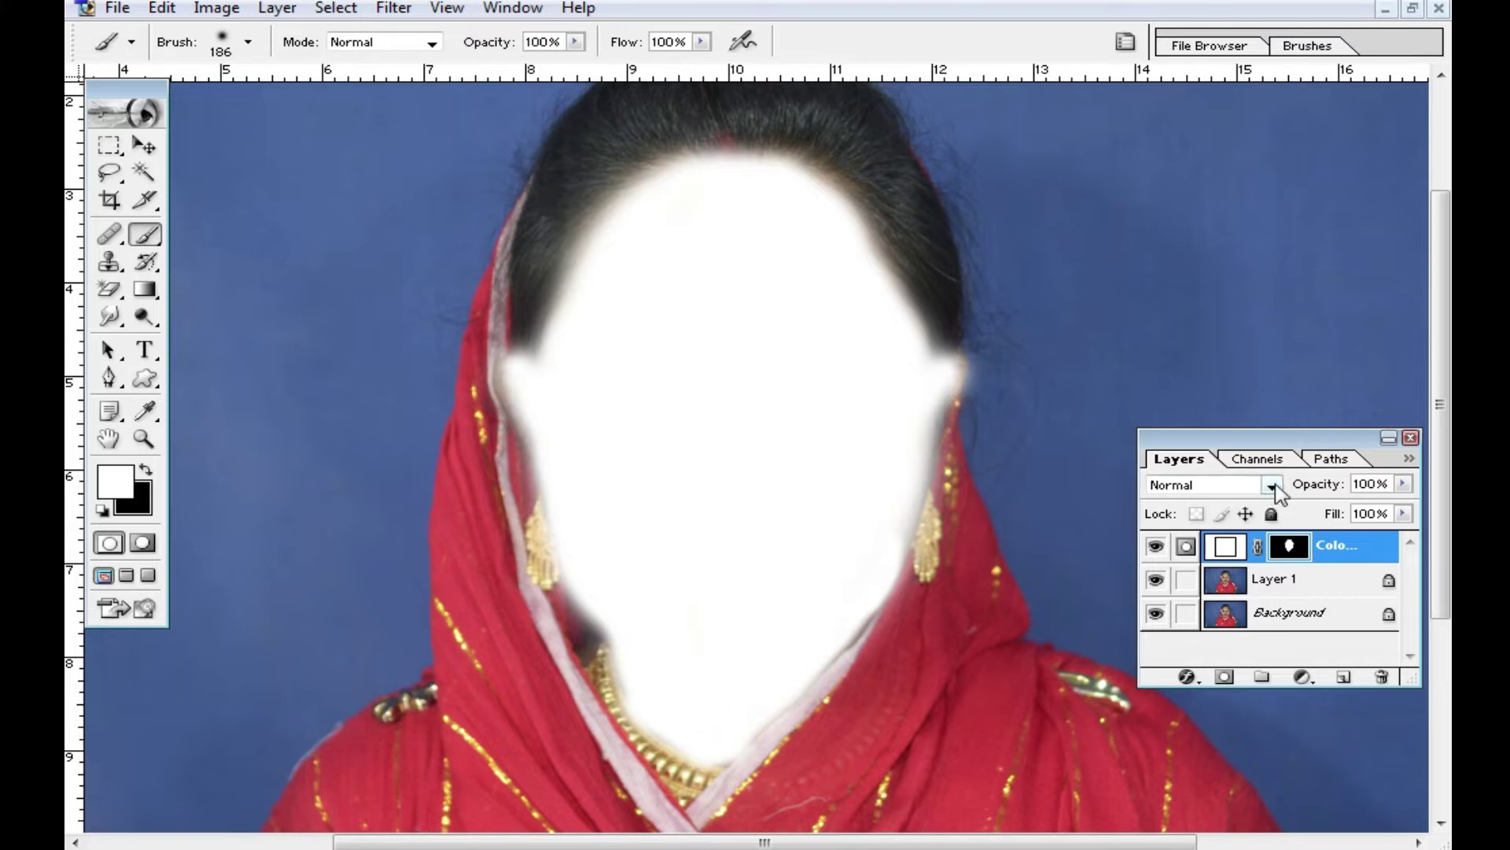
Blend the white fill layer as Soft Light and lower its opacity to 66%.
click(1272, 486)
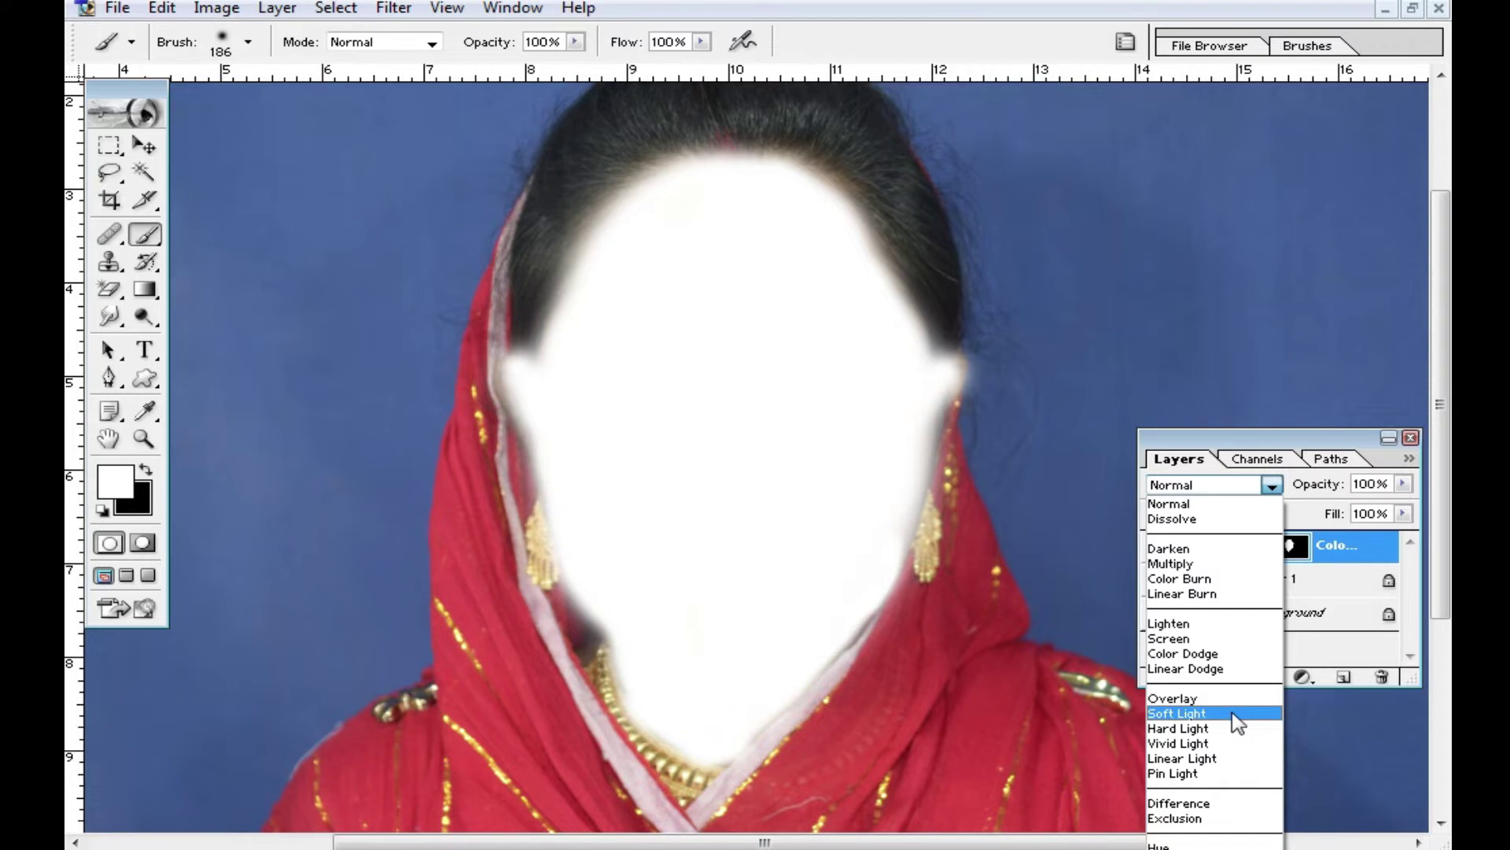
click(1238, 716)
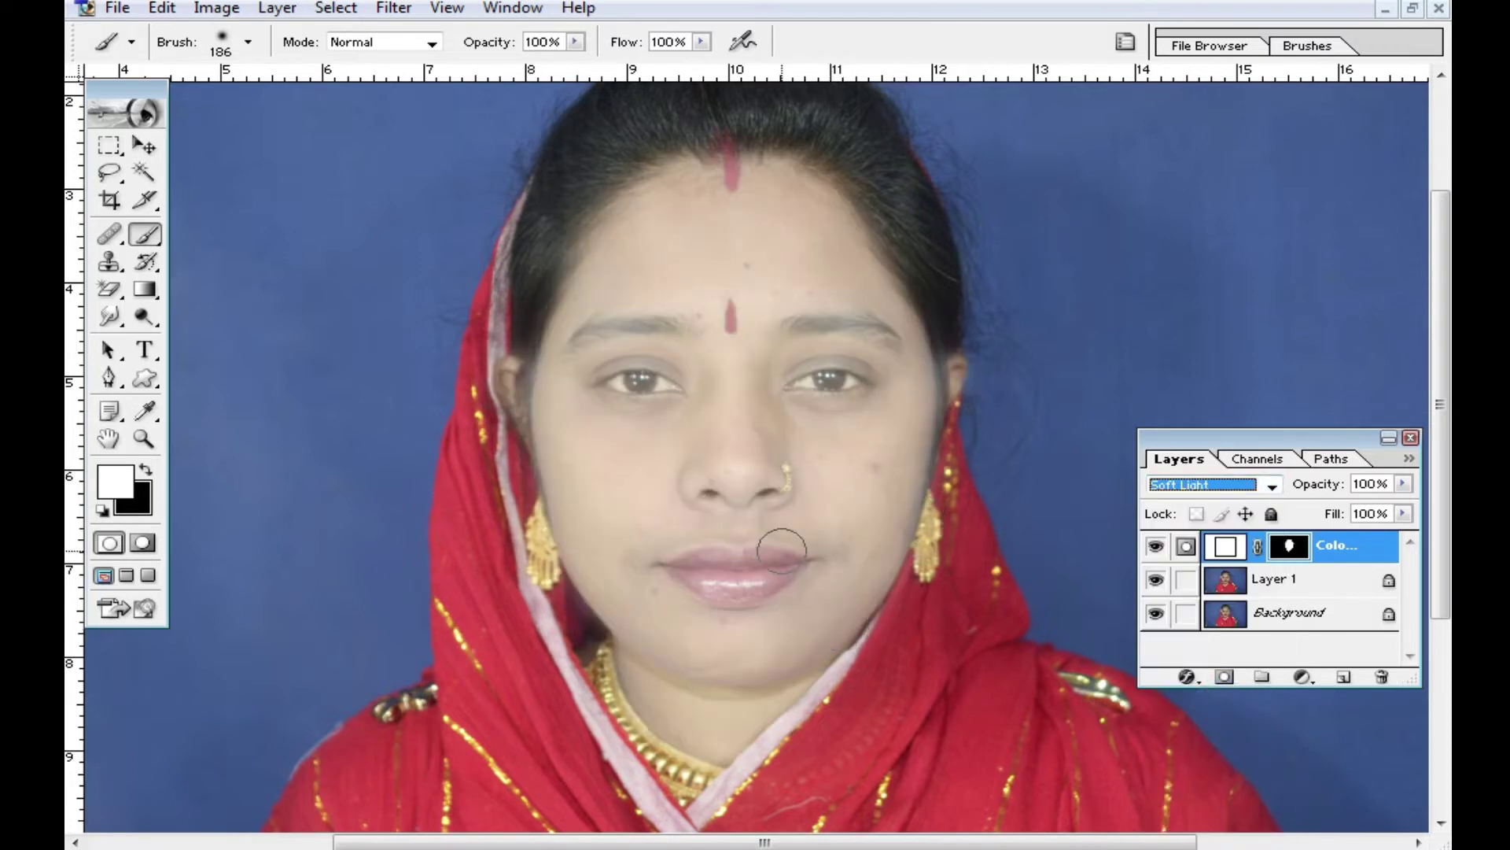
click(718, 394)
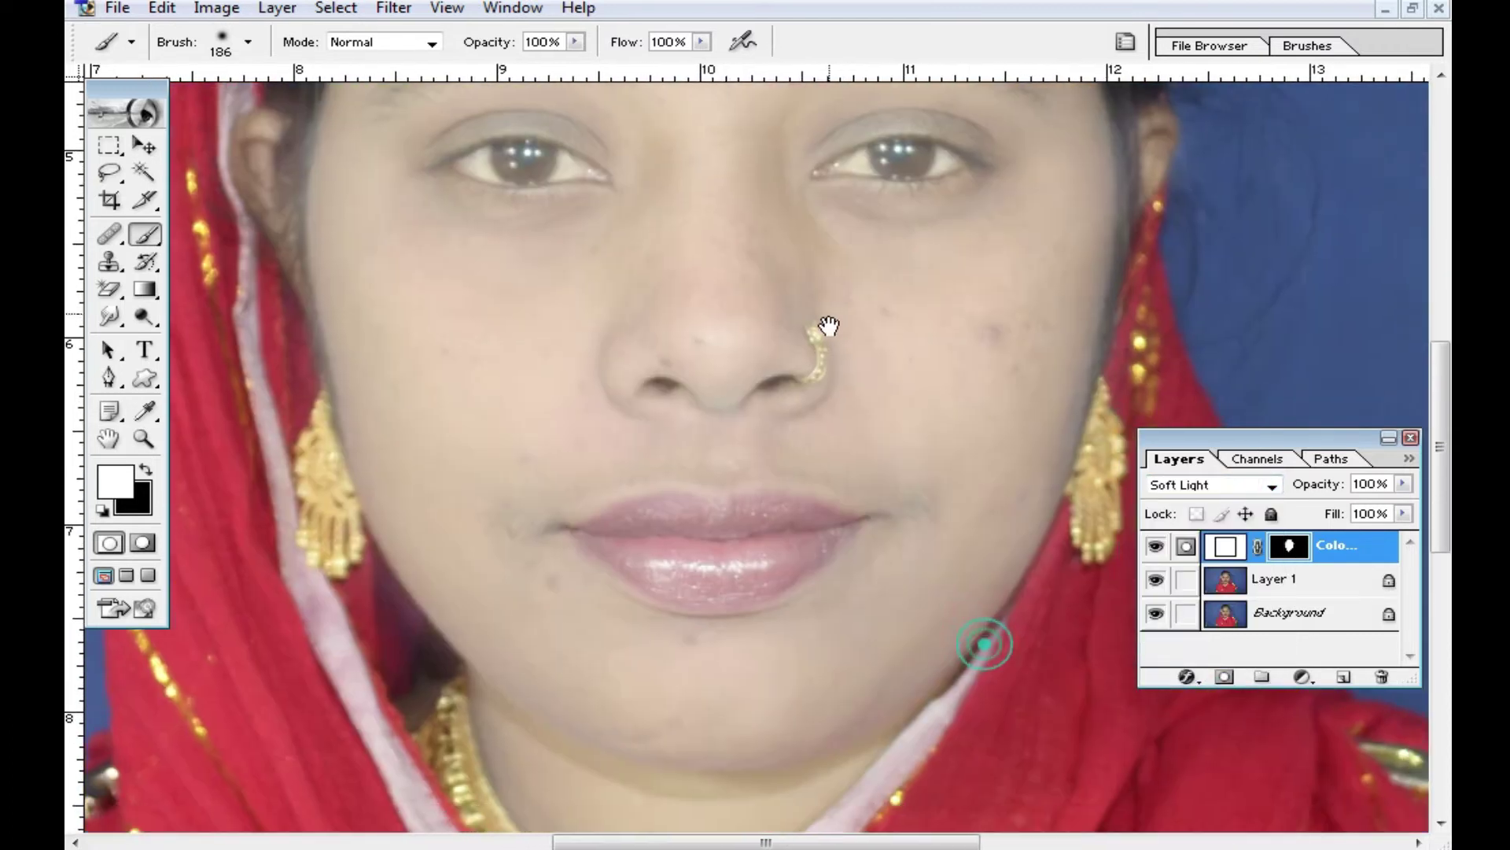
ctrl+alt+click(821, 485)
drag(837, 432, 905, 543)
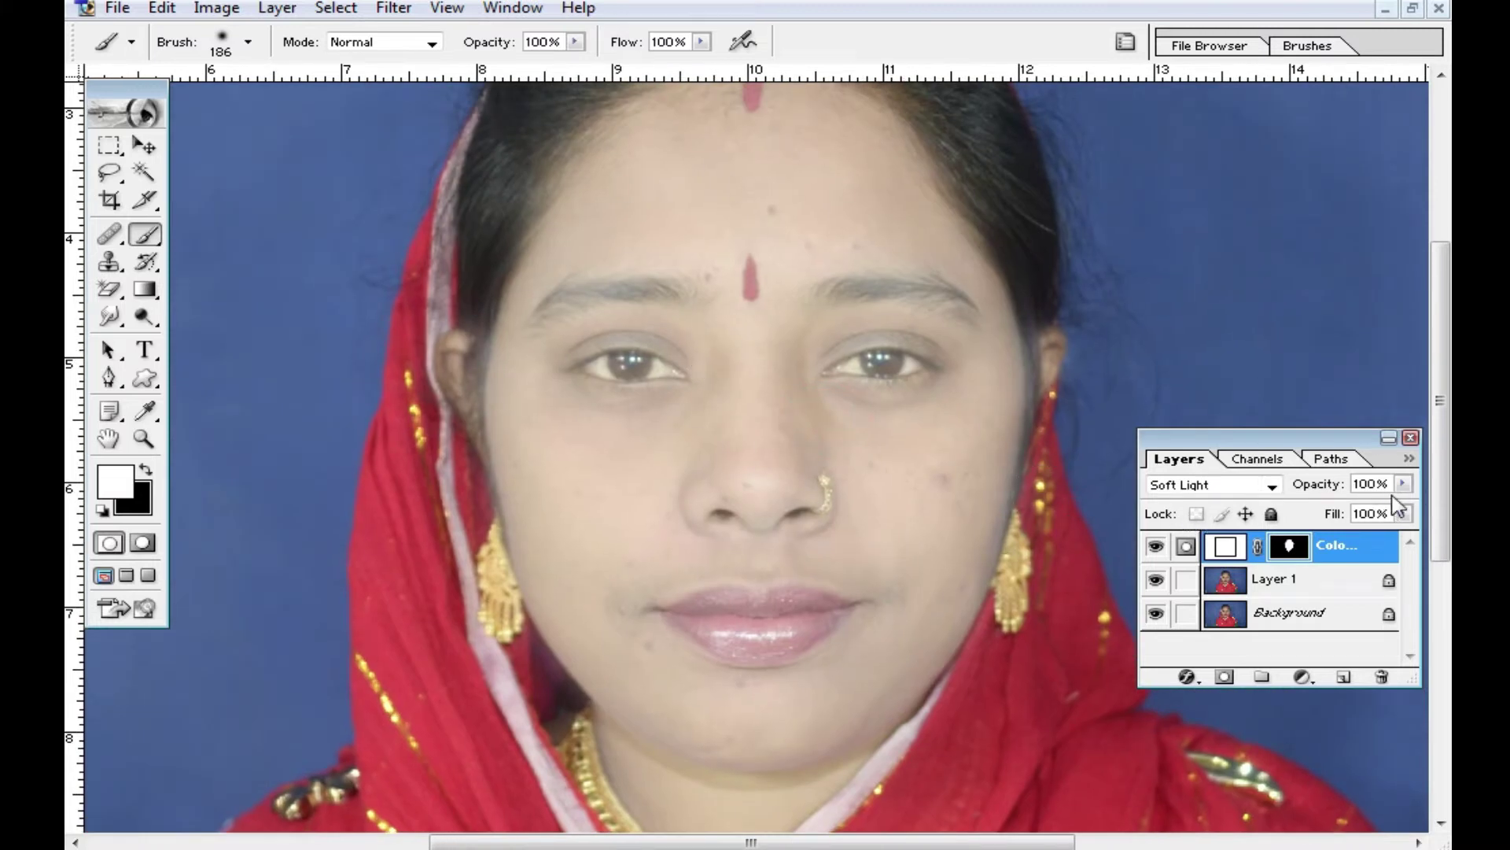
drag(1405, 485, 1364, 522)
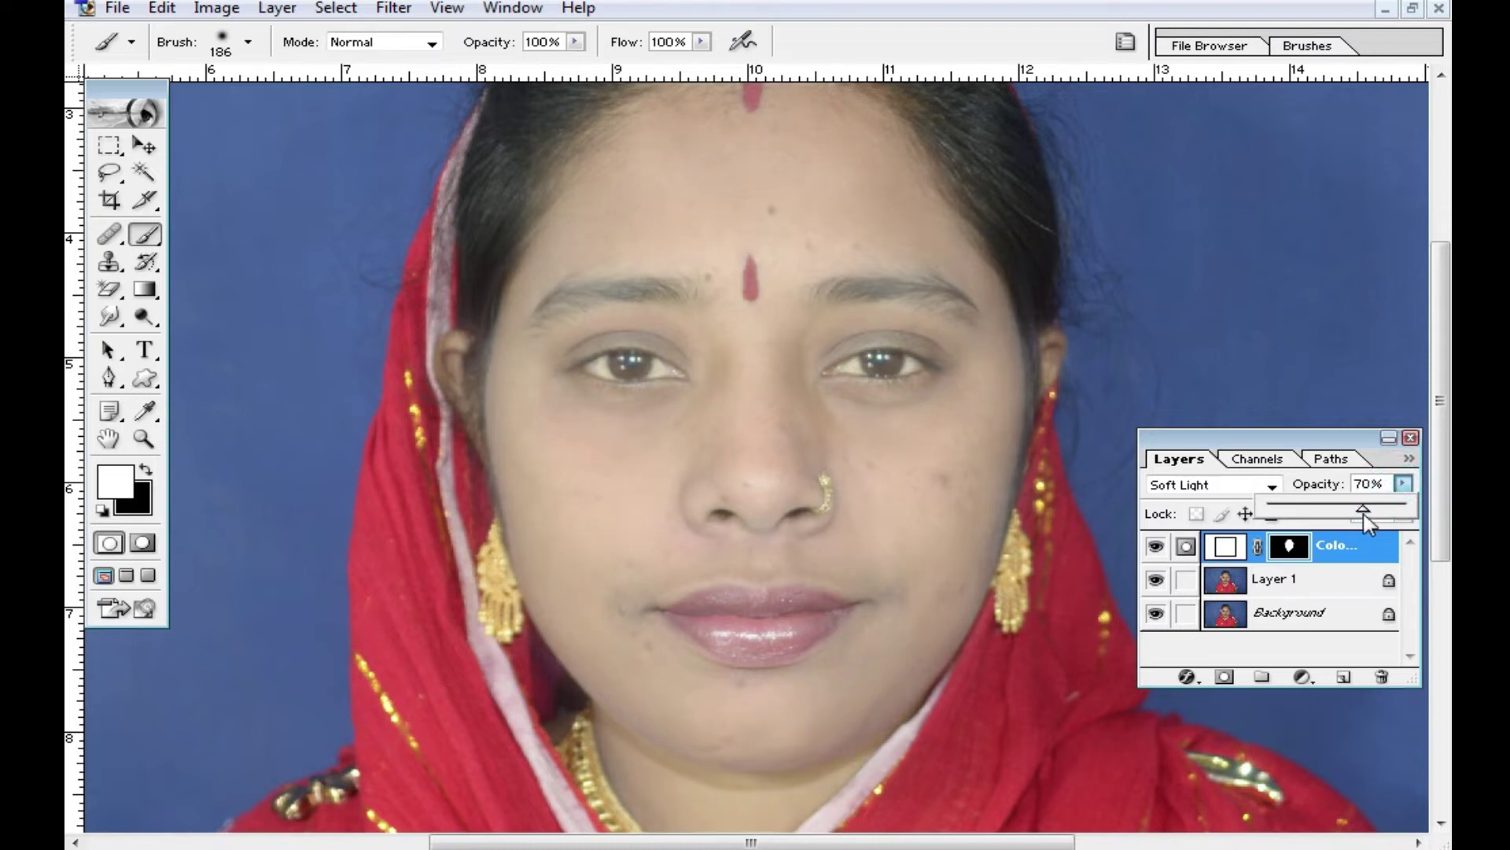
key(ctrl+minus)
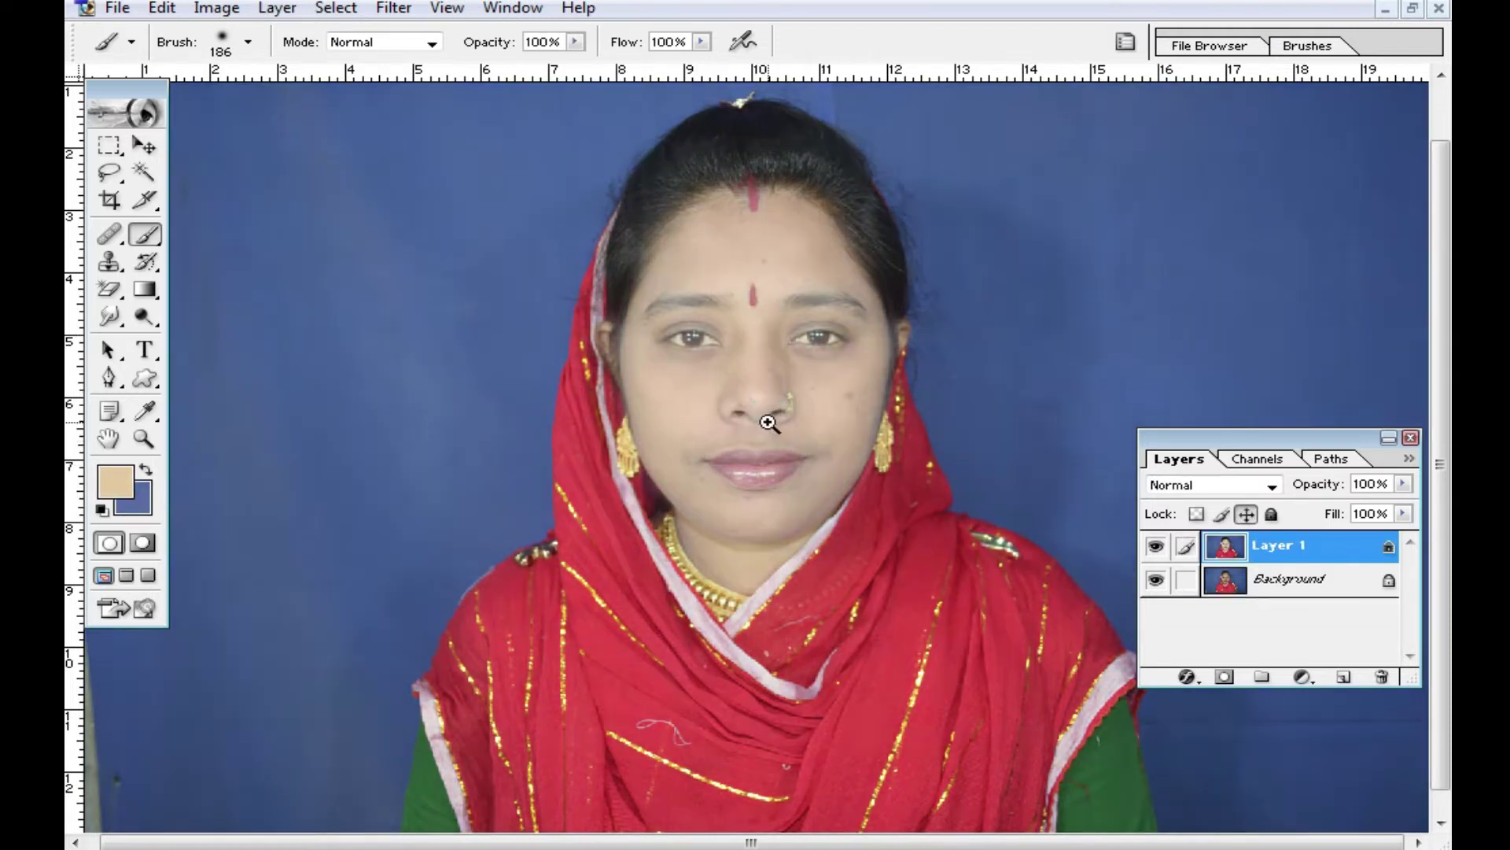
Apply Auto Contrast to the portrait.
key(ctrl+plus)
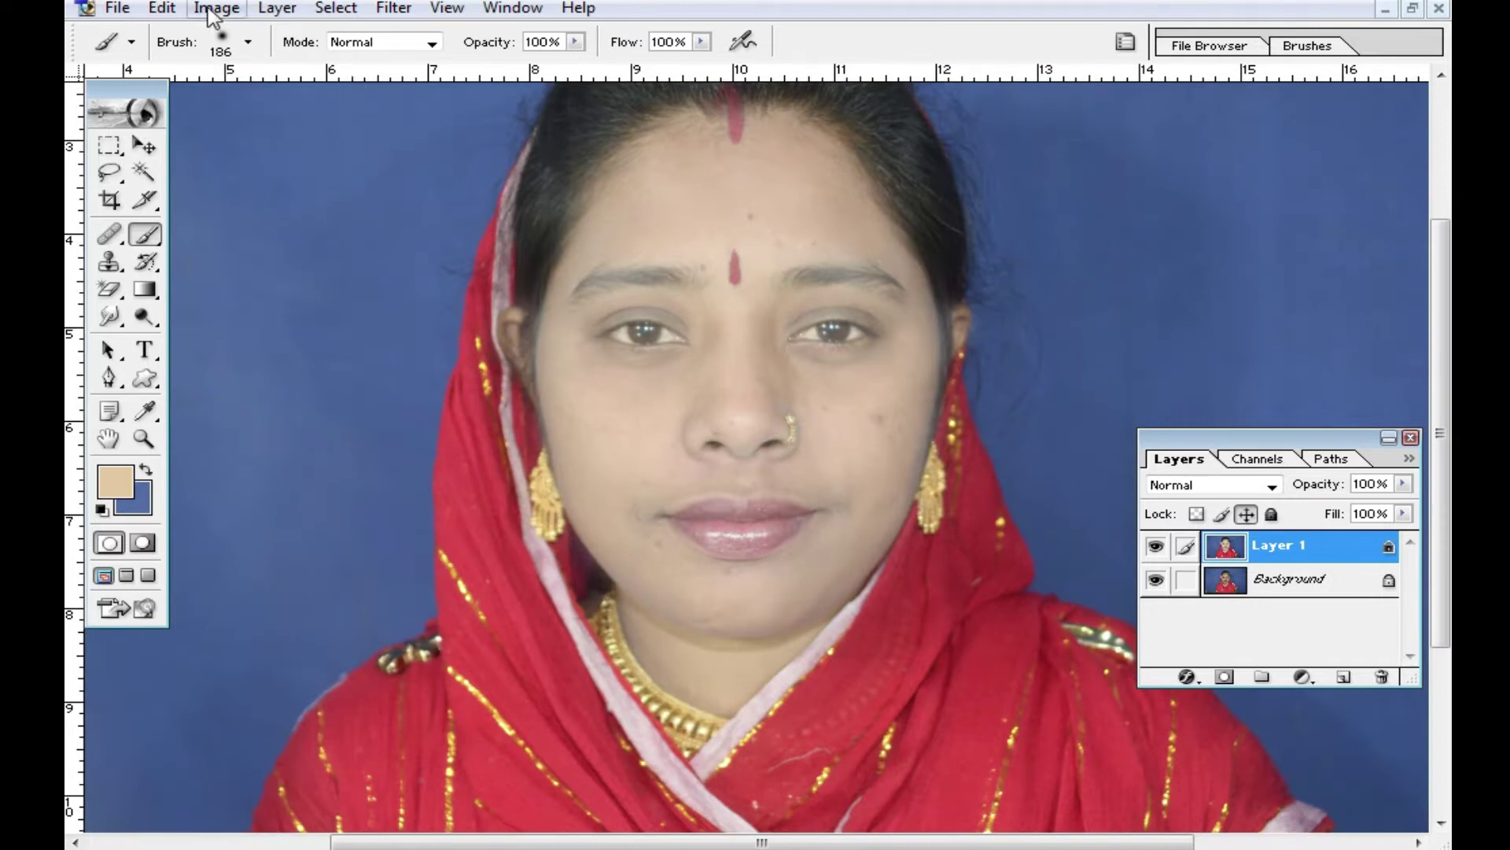
click(215, 8)
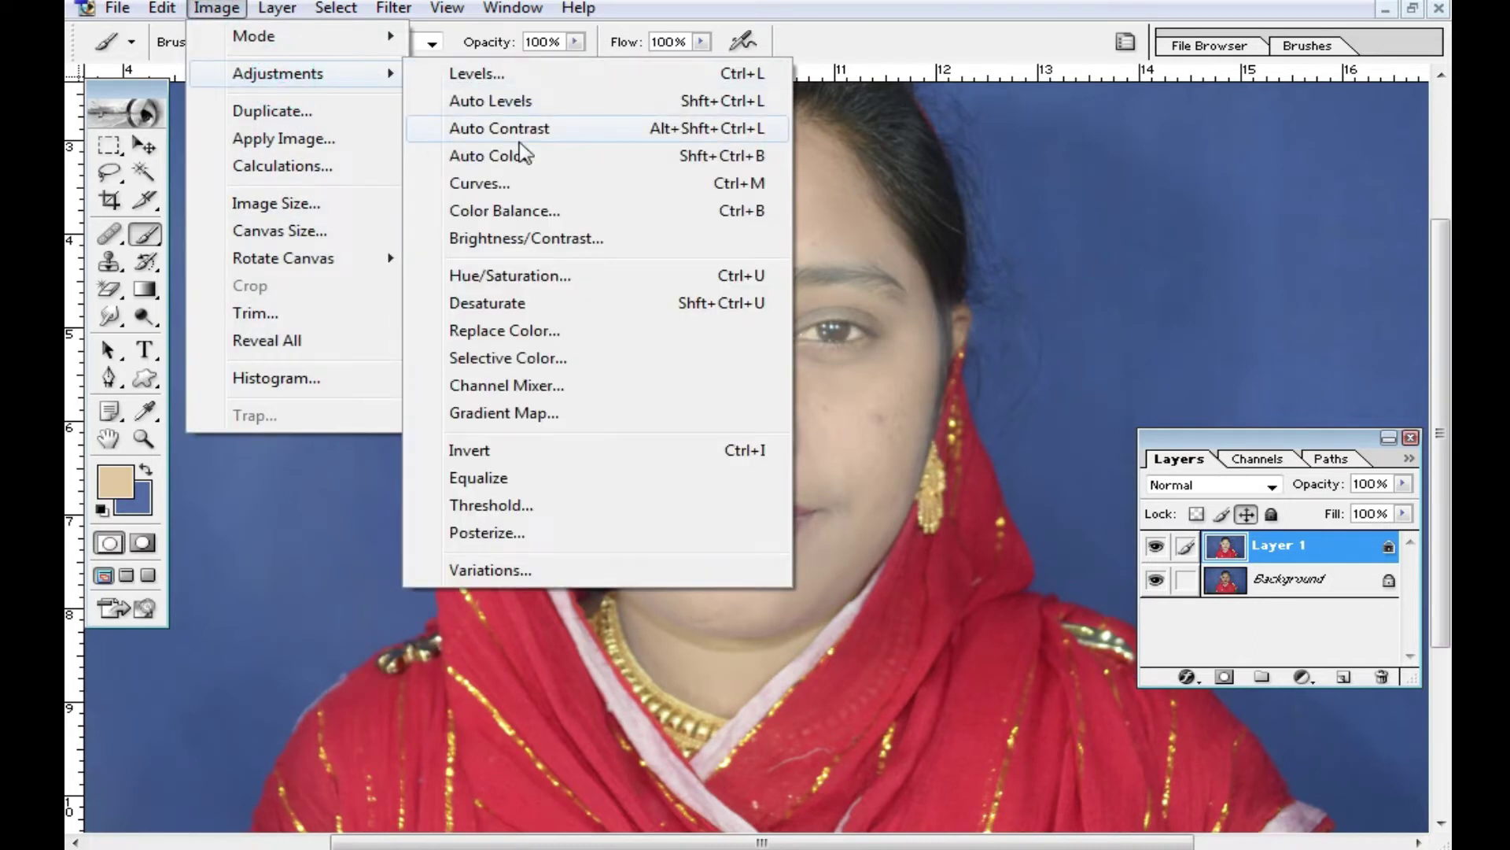
click(559, 128)
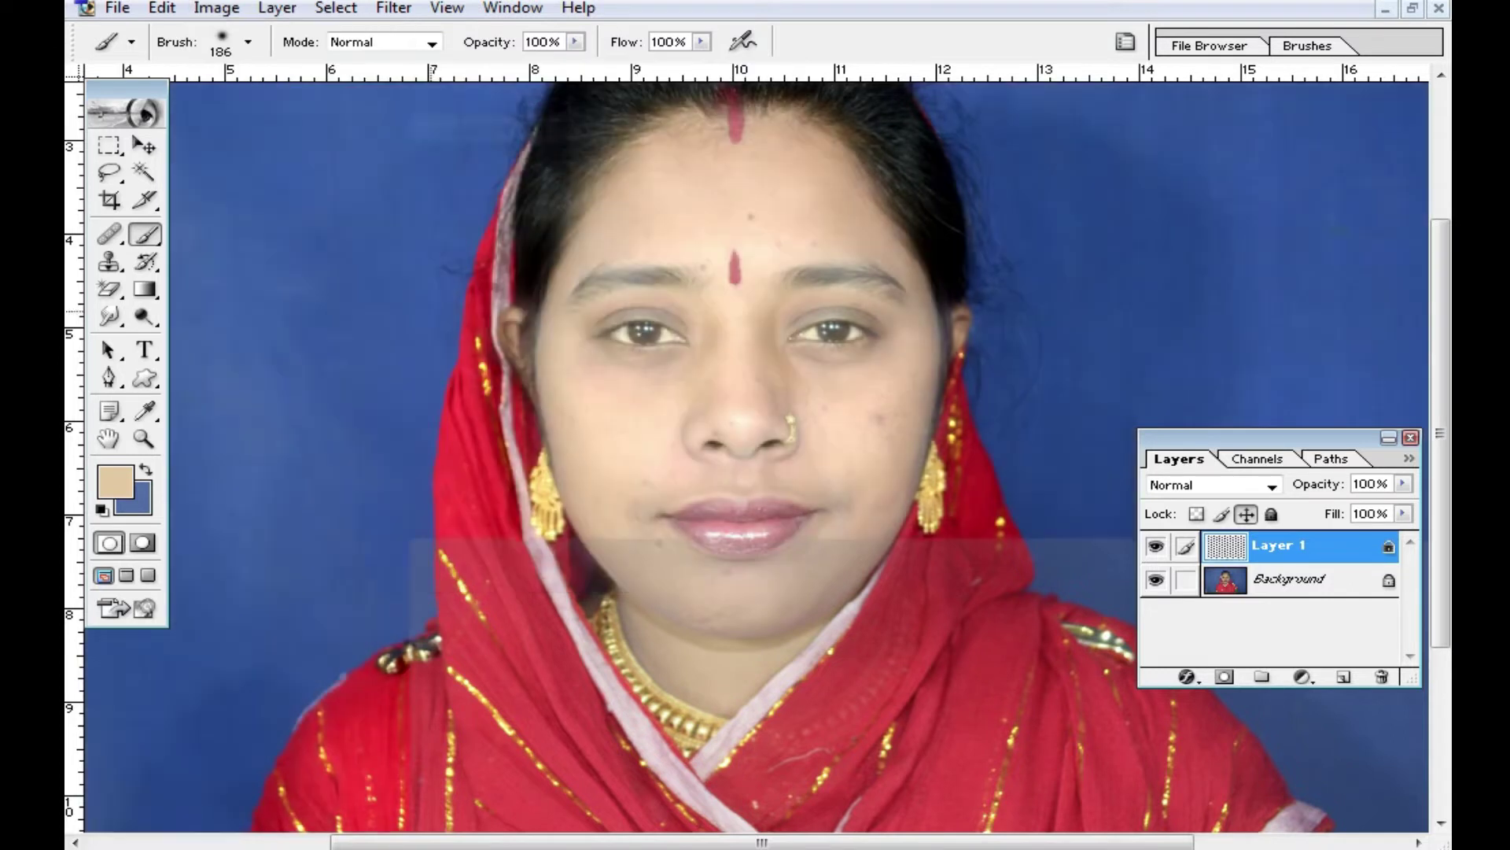
Zoom in on the face and duplicate Layer 1 as Layer 1 copy.
click(748, 394)
click(758, 434)
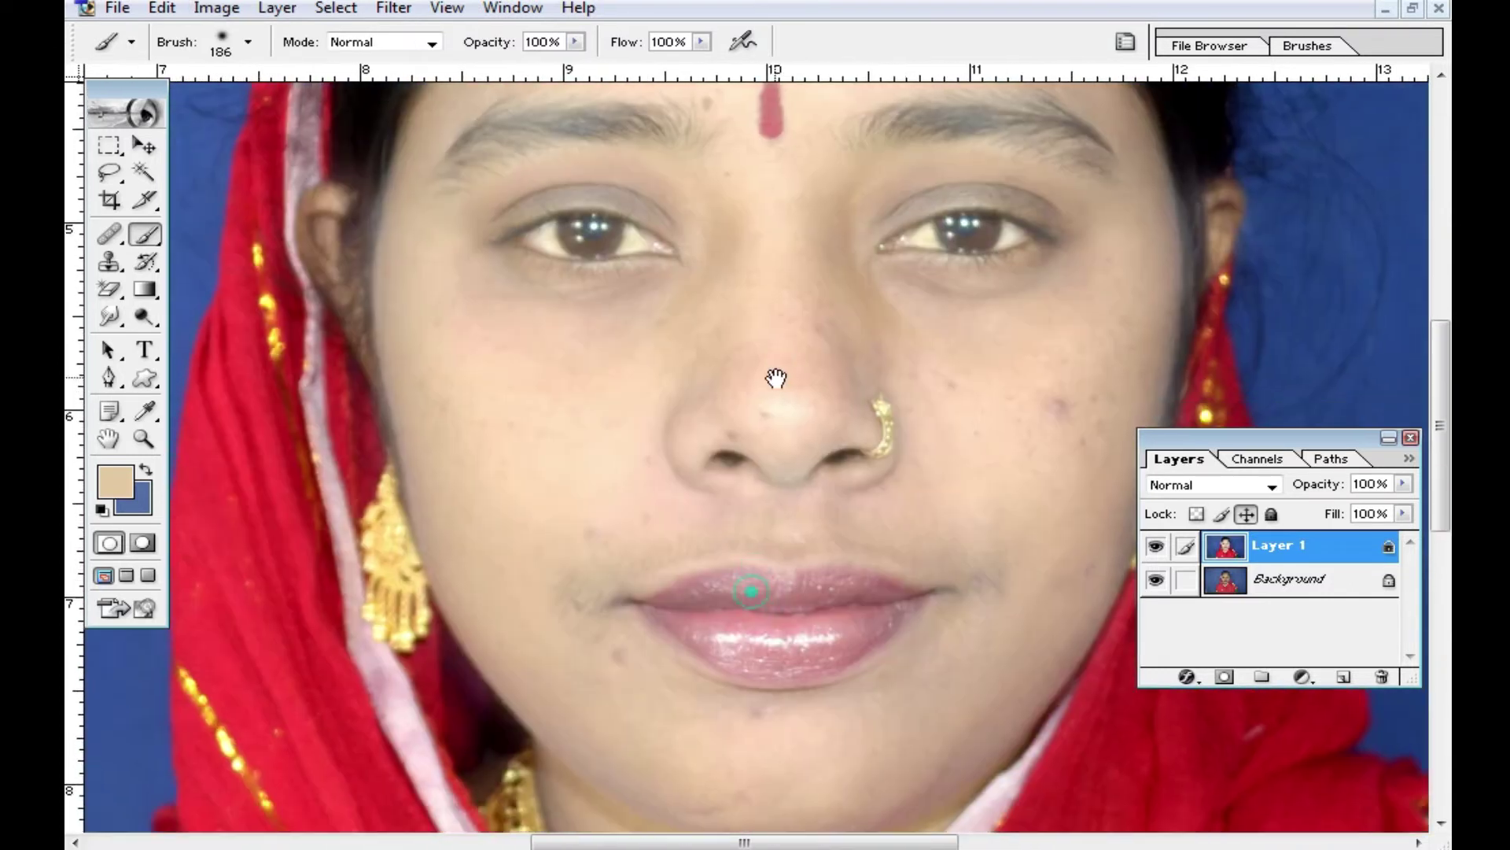
drag(870, 456, 919, 360)
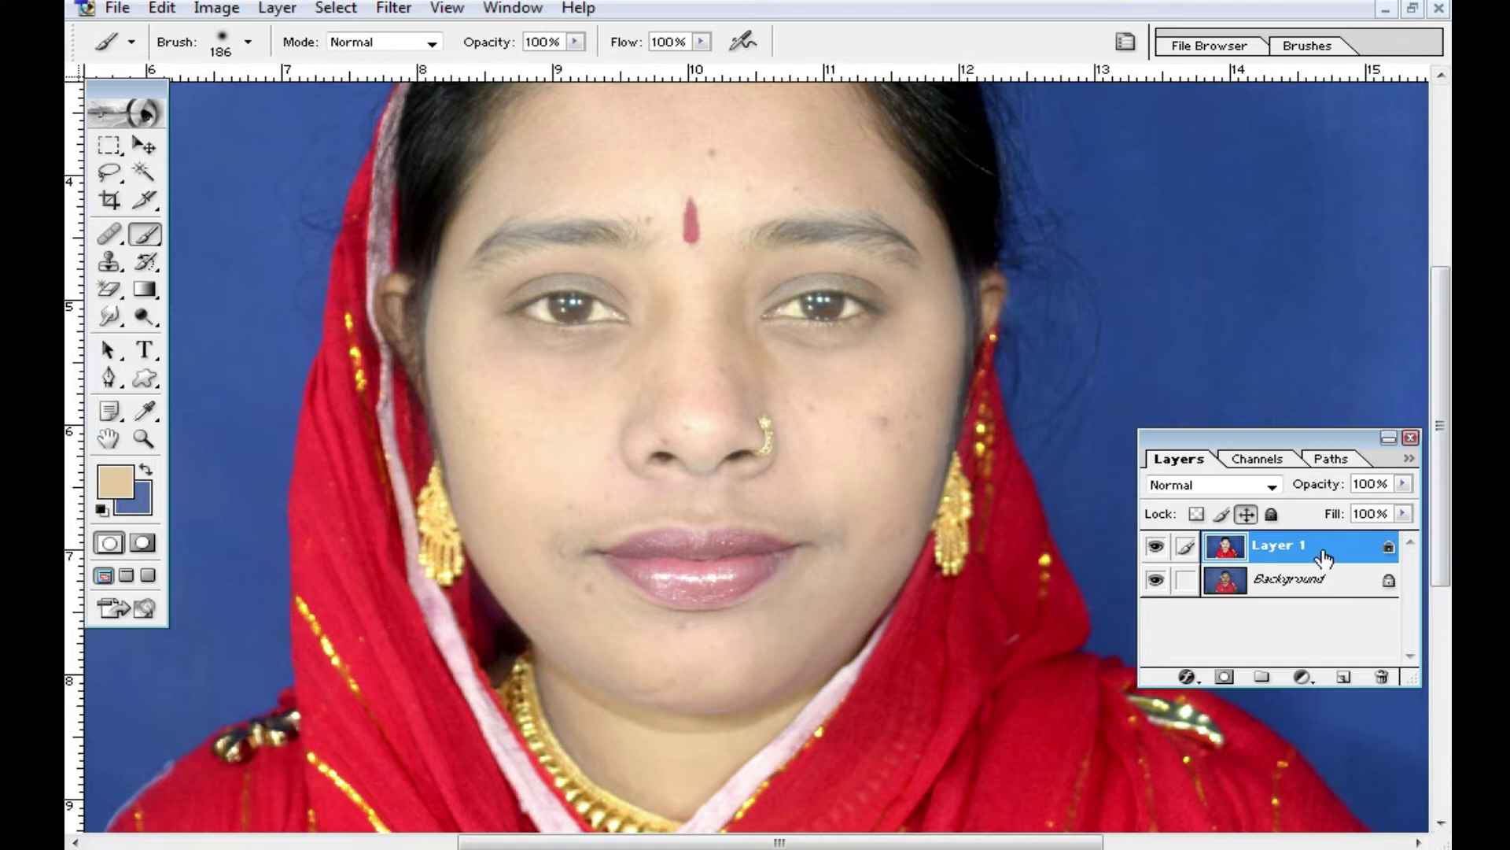
key(ctrl+j)
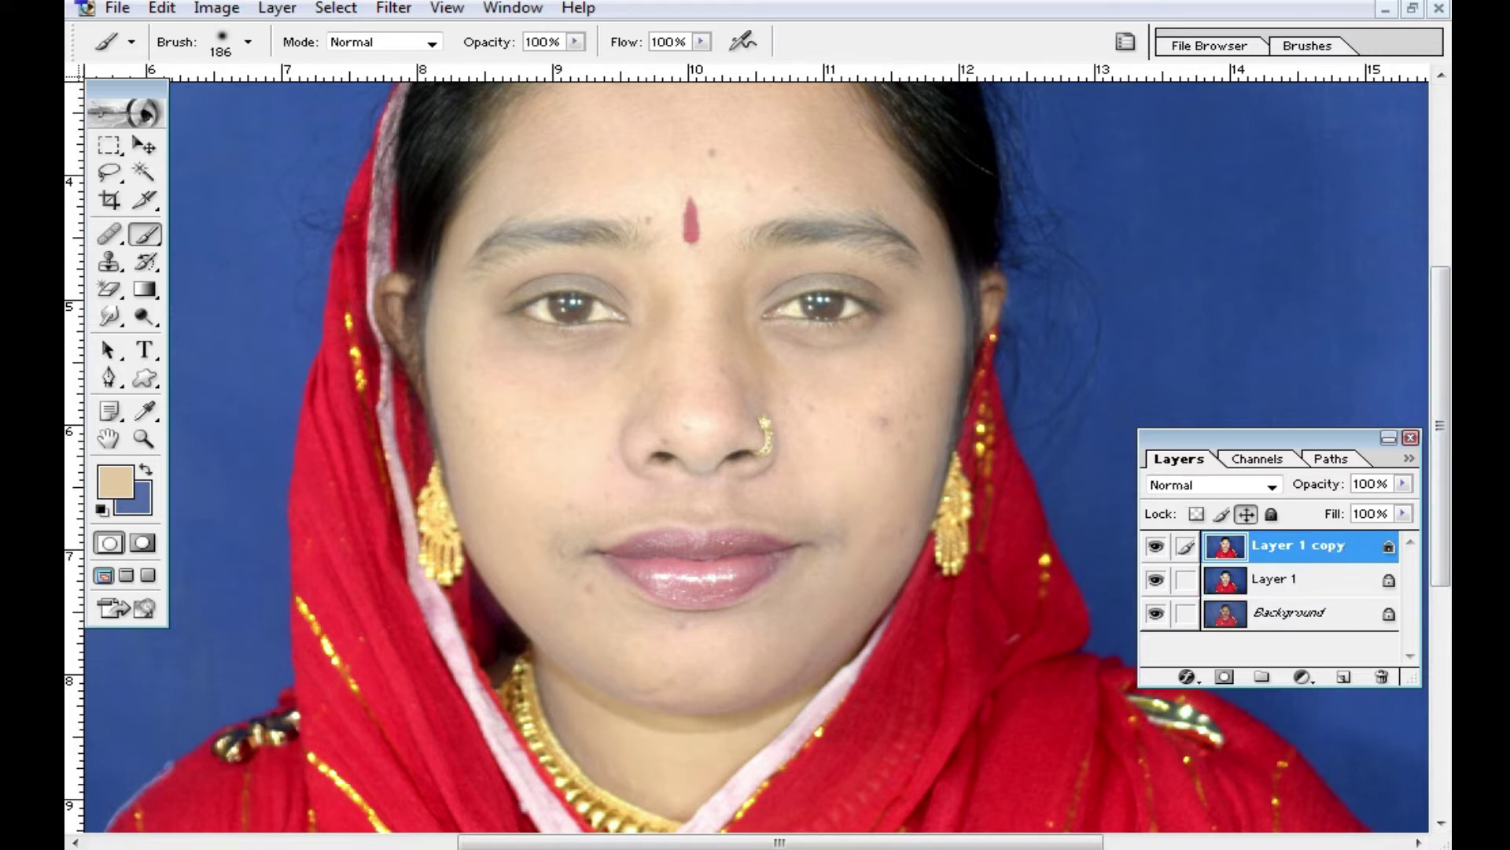
click(813, 451)
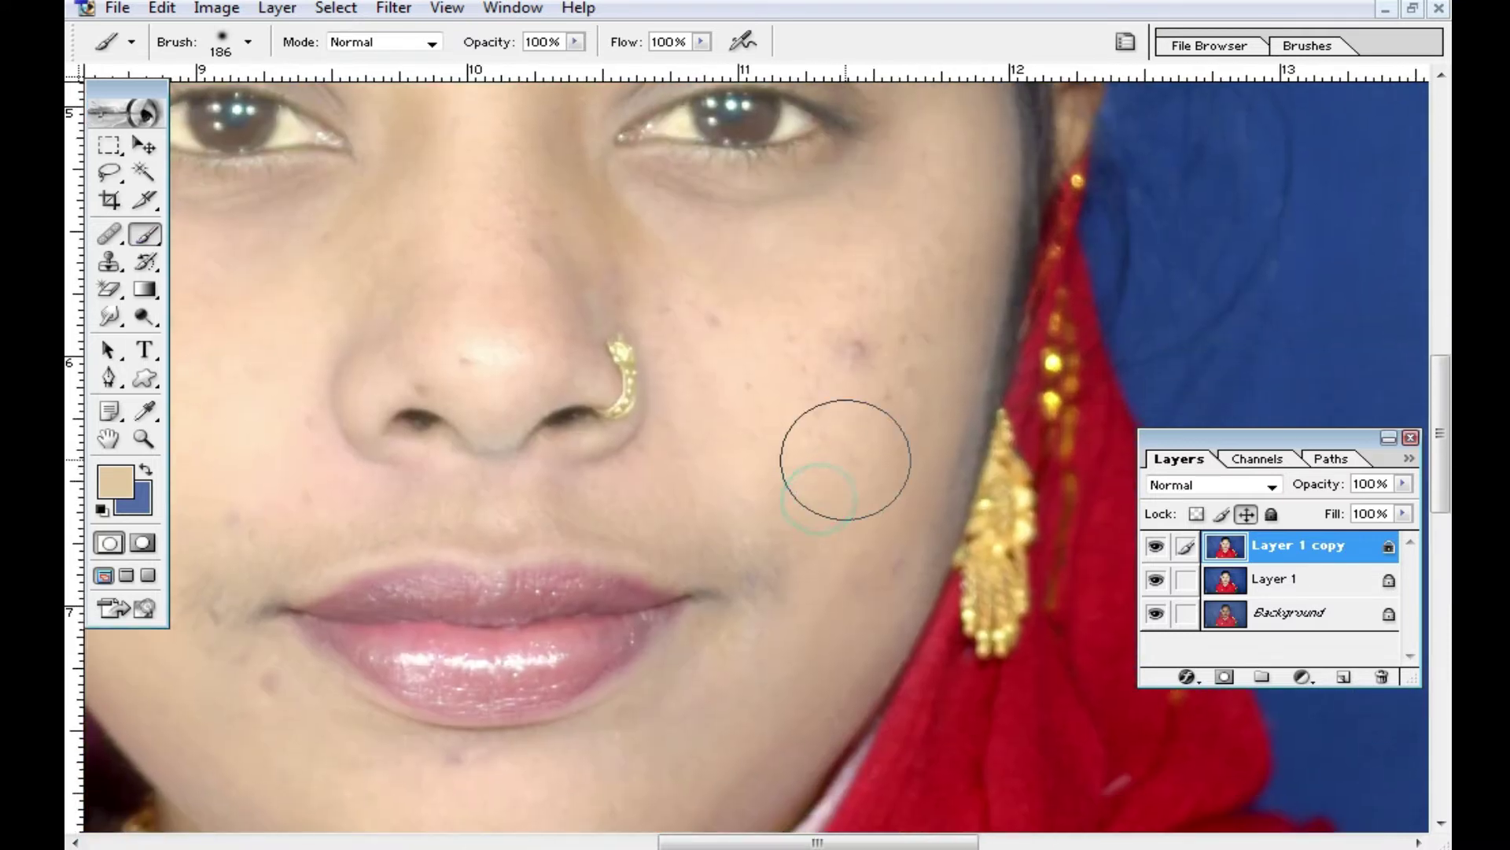
right_click(843, 457)
Set a soft round brush at 26% opacity and 84 px diameter.
drag(1051, 505, 1038, 505)
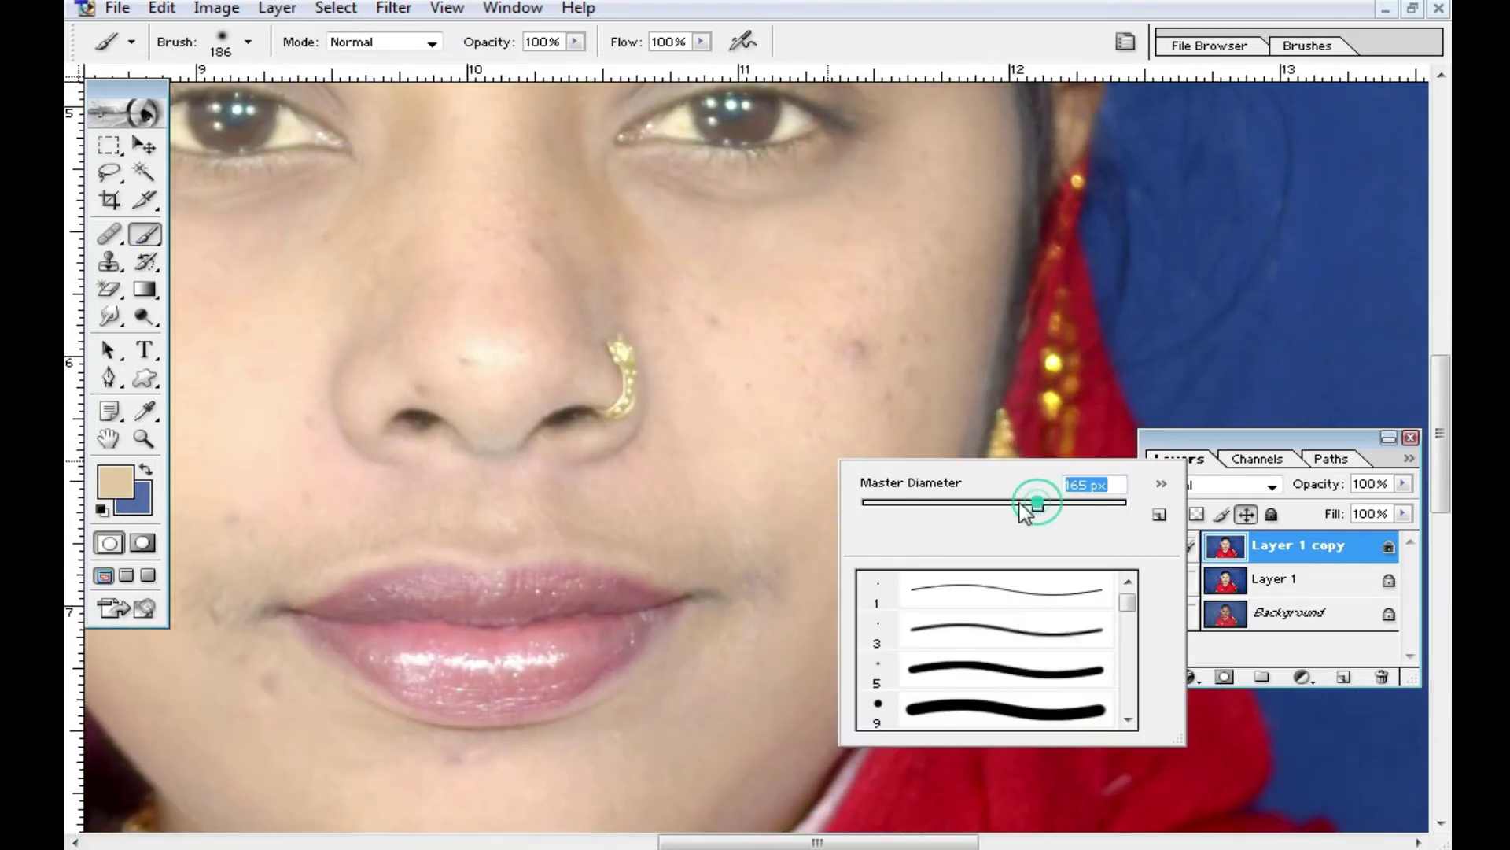
drag(576, 43, 478, 67)
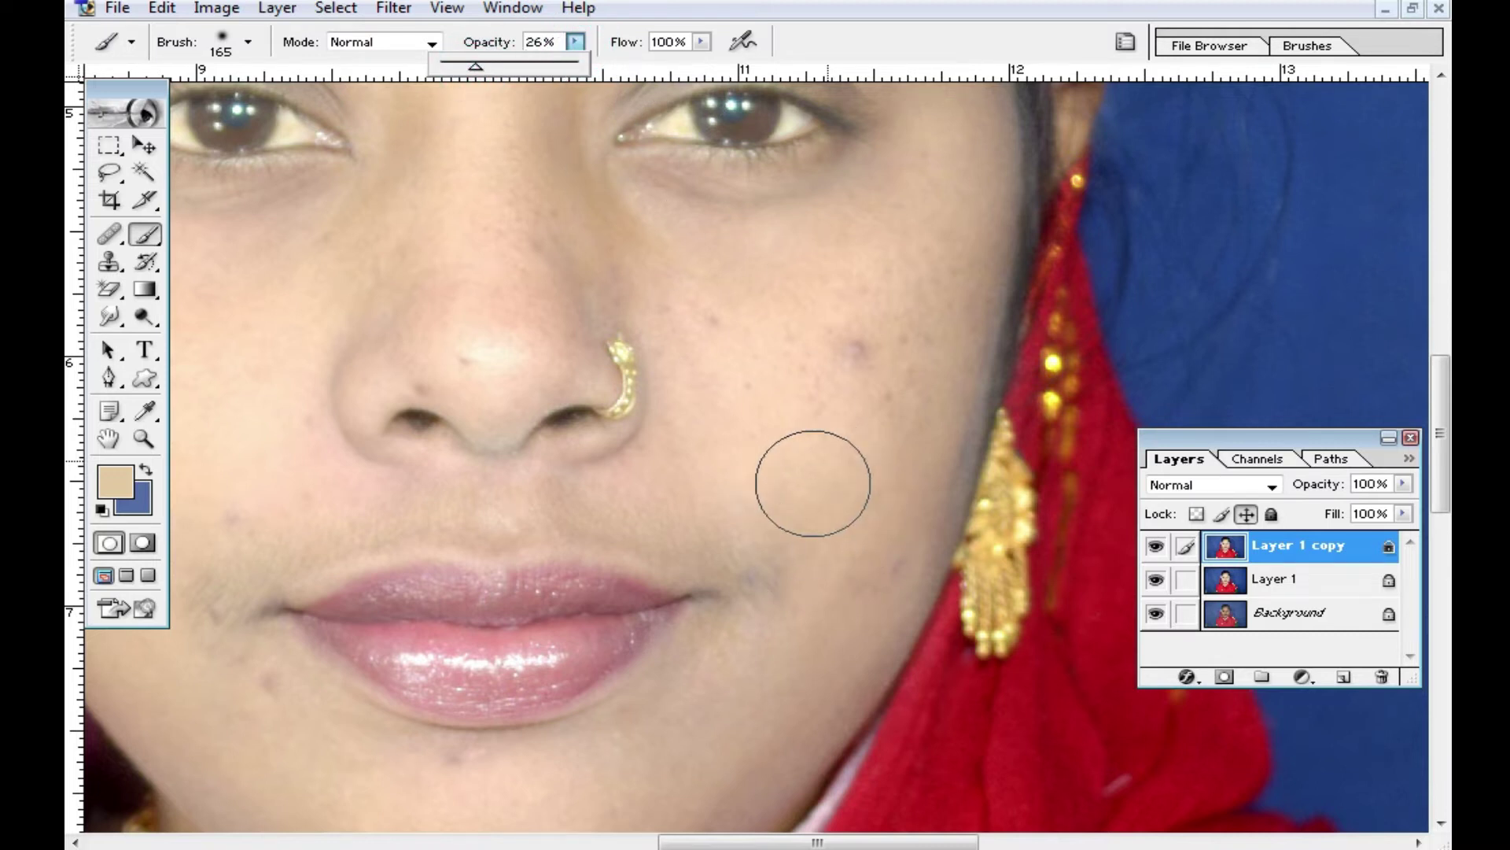
right_click(948, 464)
drag(1071, 476, 1052, 474)
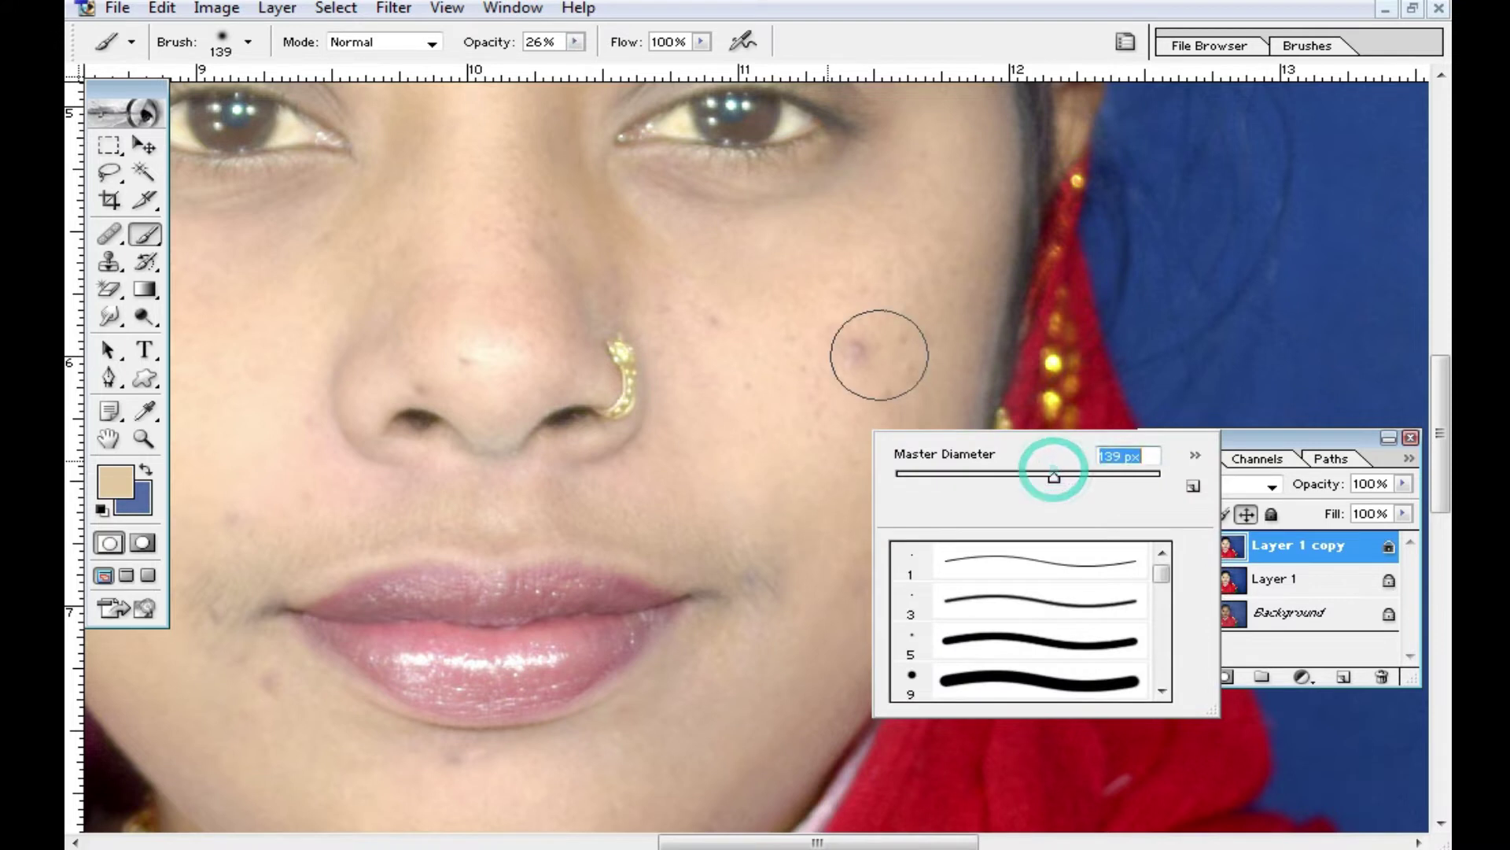
right_click(968, 354)
drag(1194, 450, 1194, 488)
click(1070, 477)
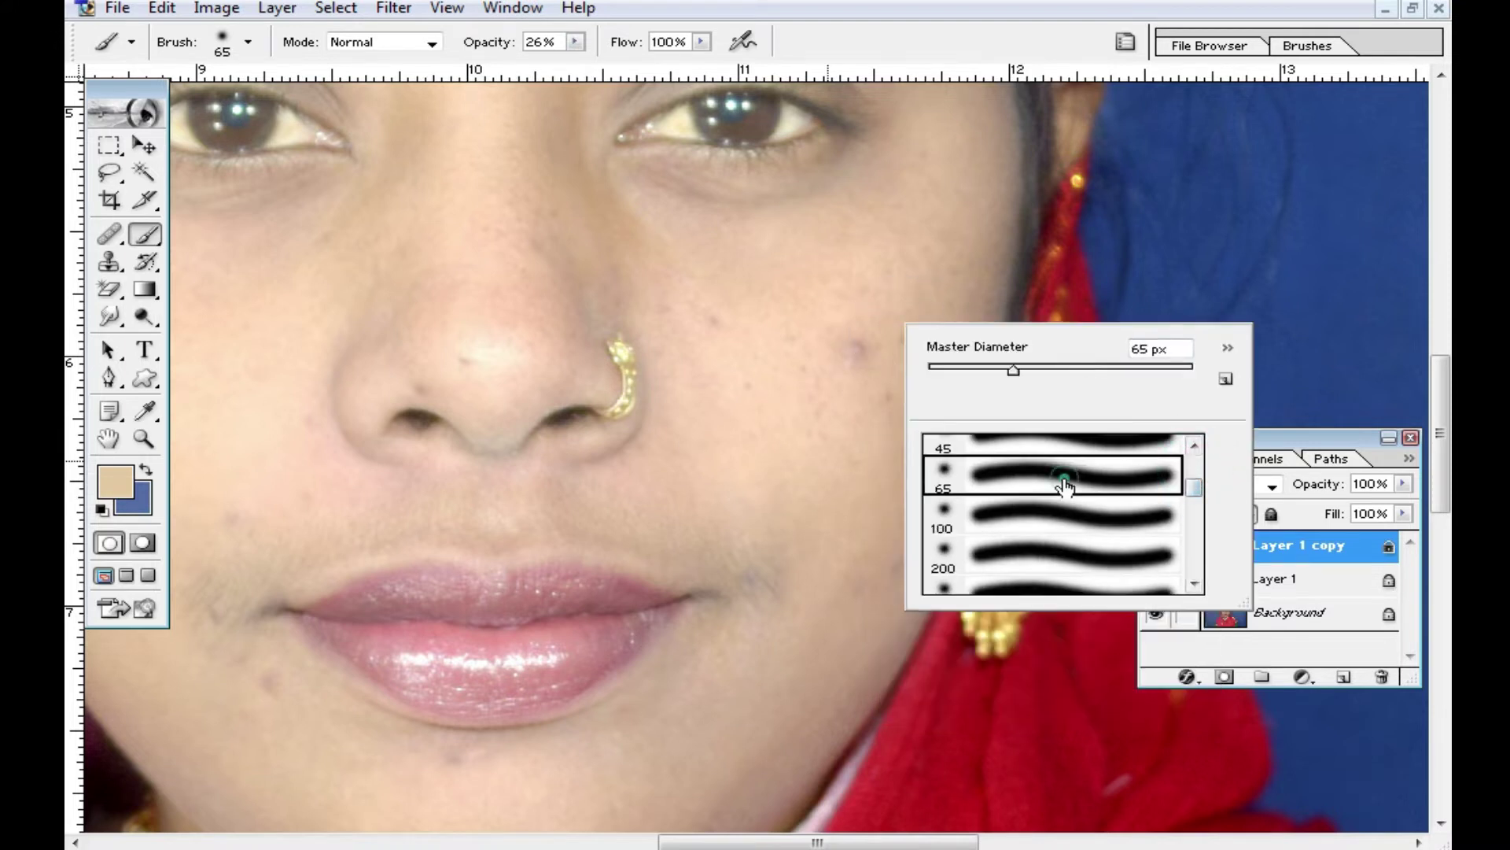
right_click(952, 444)
click(980, 454)
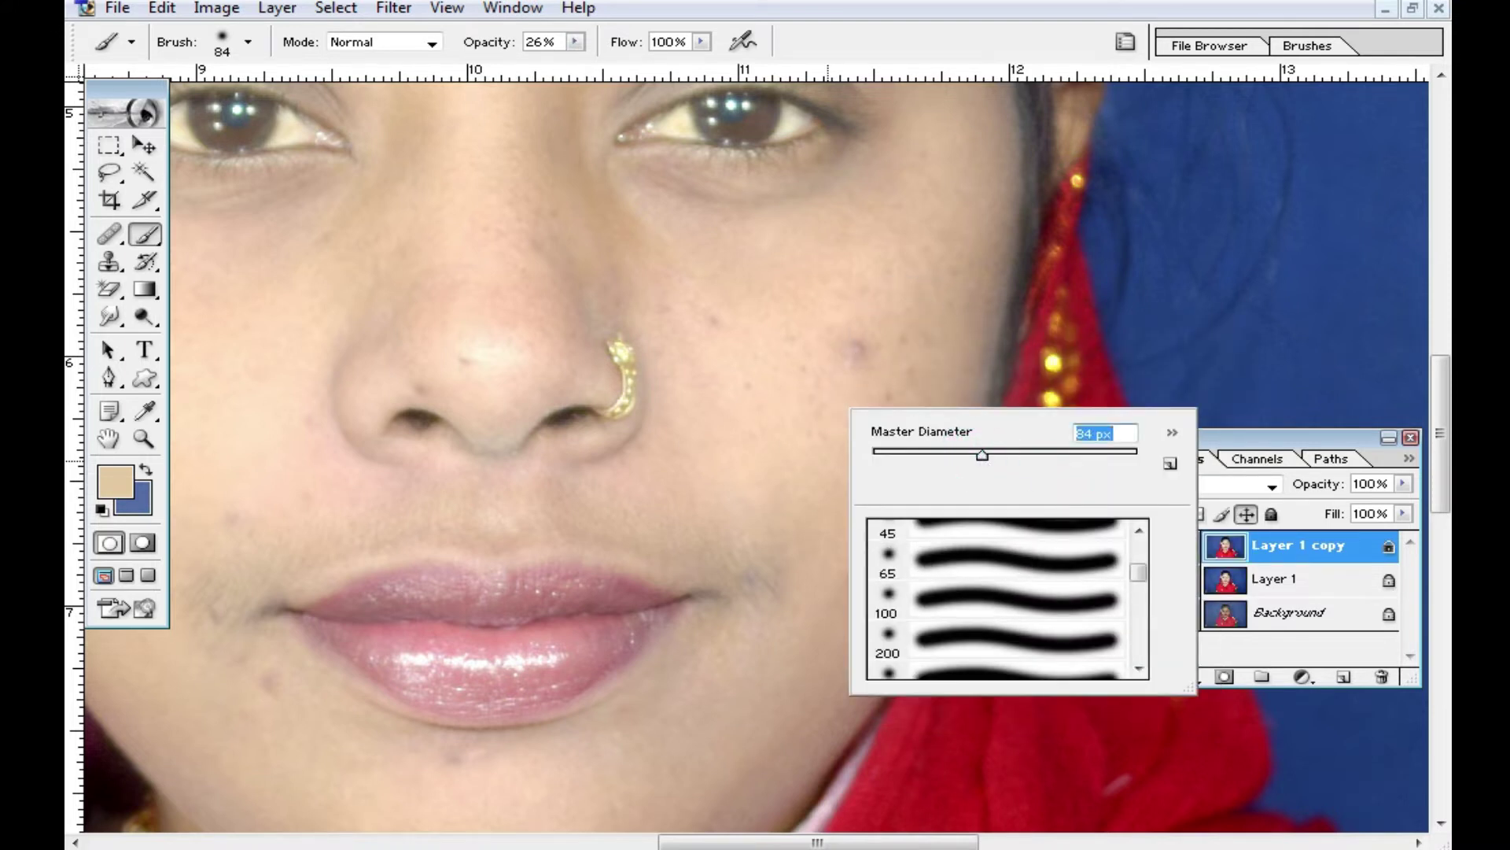
alt+click(786, 413)
Sample a light skin tone and dab it over the cheek blemish and mouth-corner shadow at 157 px.
click(813, 405)
right_click(814, 421)
drag(990, 453, 1020, 453)
click(732, 342)
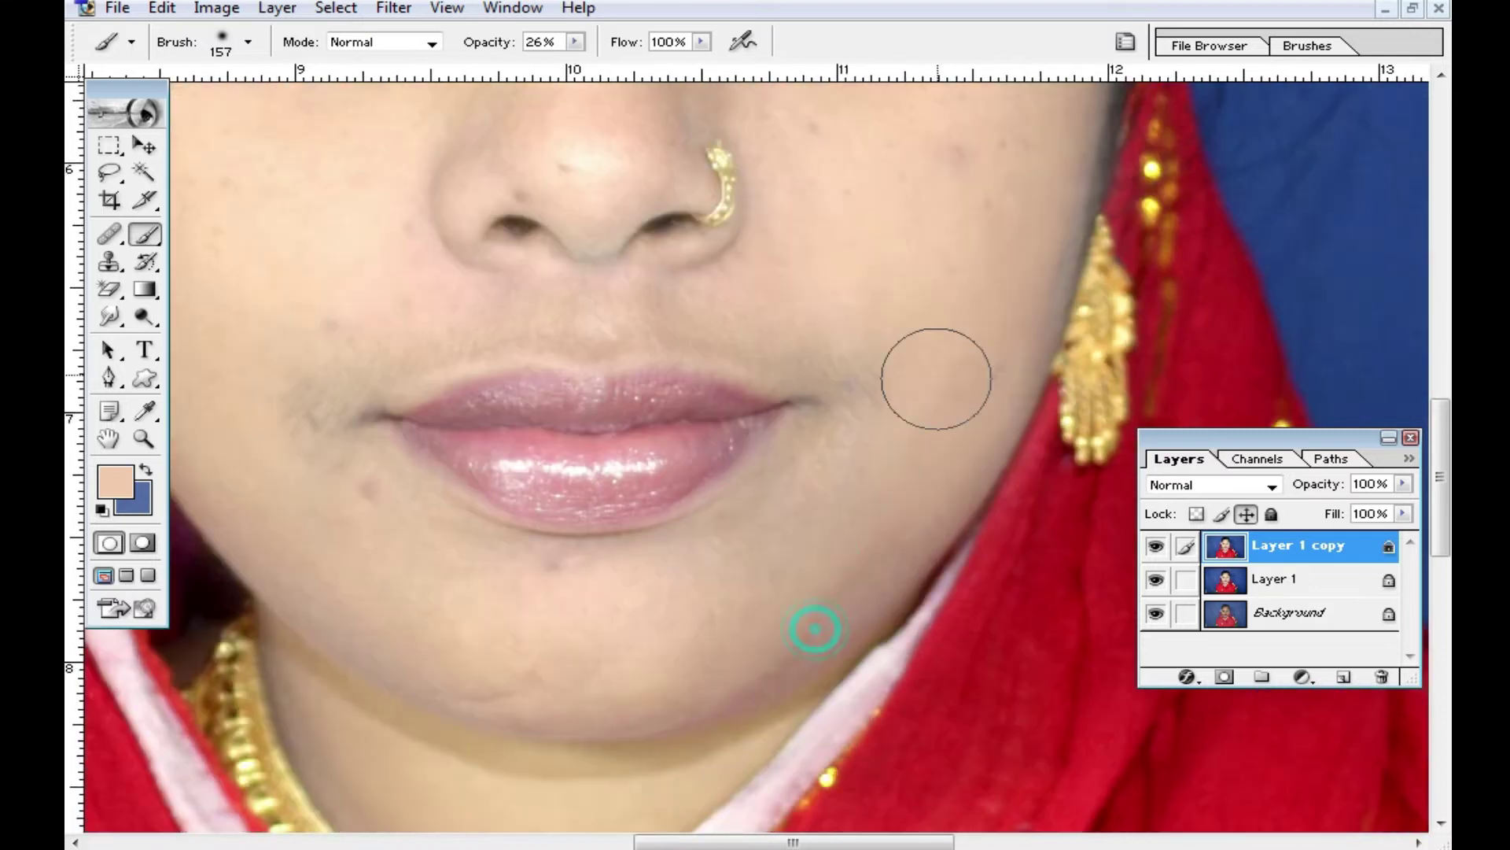
drag(814, 622, 912, 432)
click(862, 406)
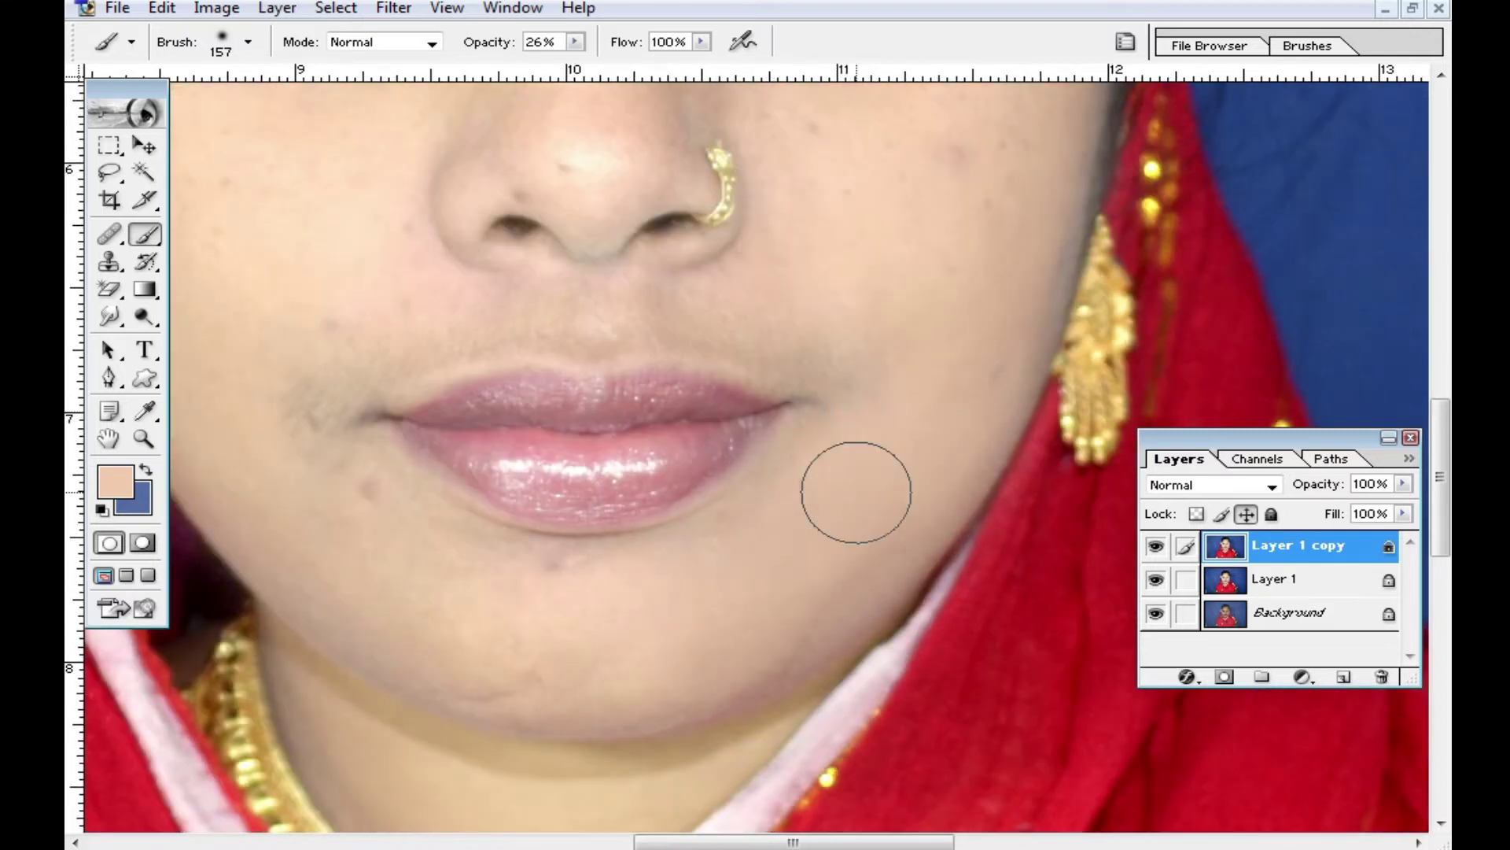
drag(462, 617, 576, 636)
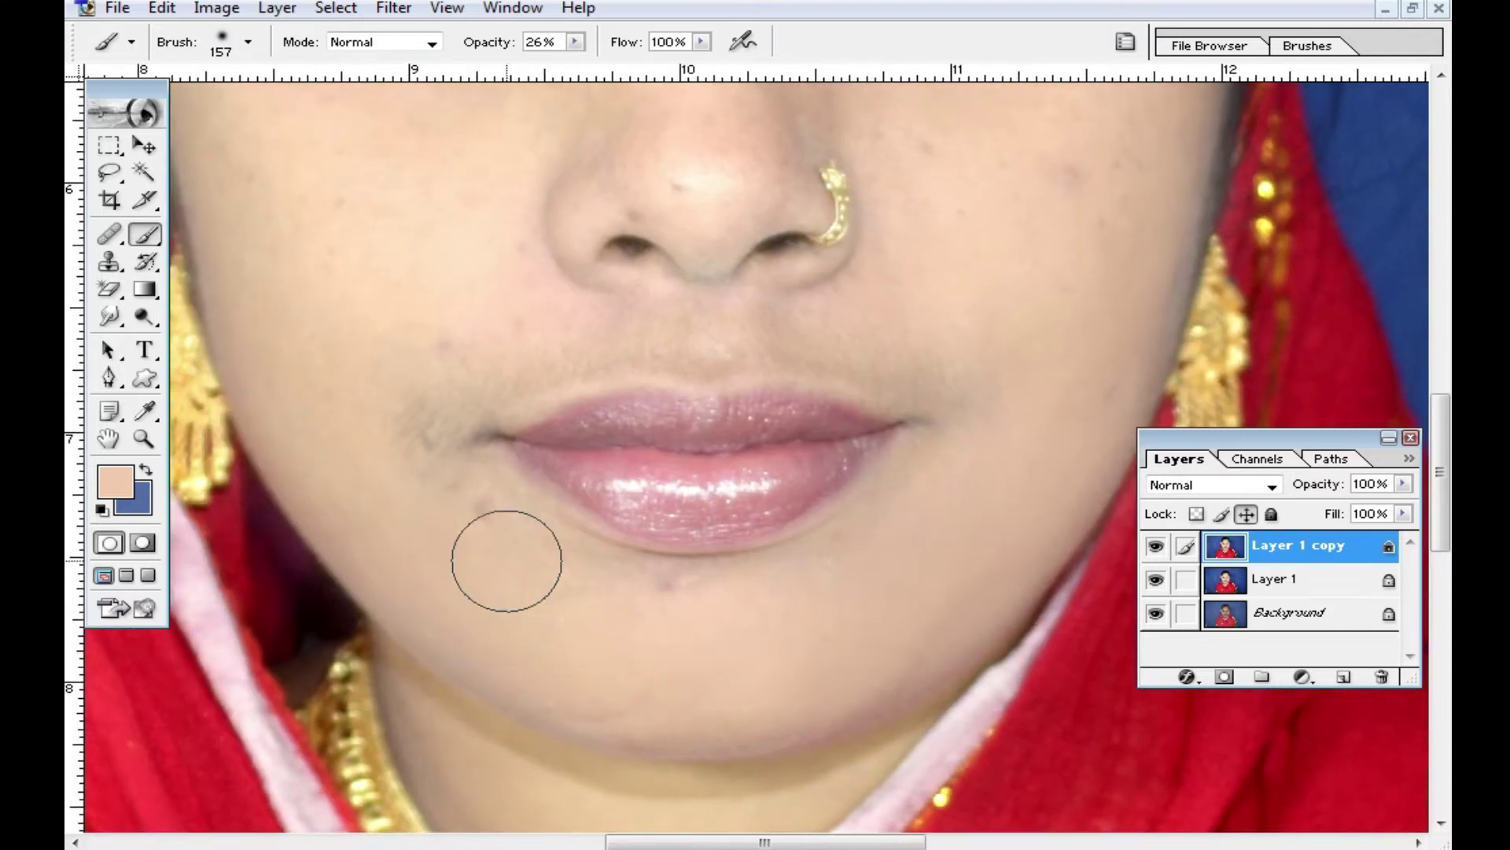
click(450, 406)
key(ctrl+0)
Set the brush to 129 px and sample a lighter peach skin tone from the cheek.
click(144, 233)
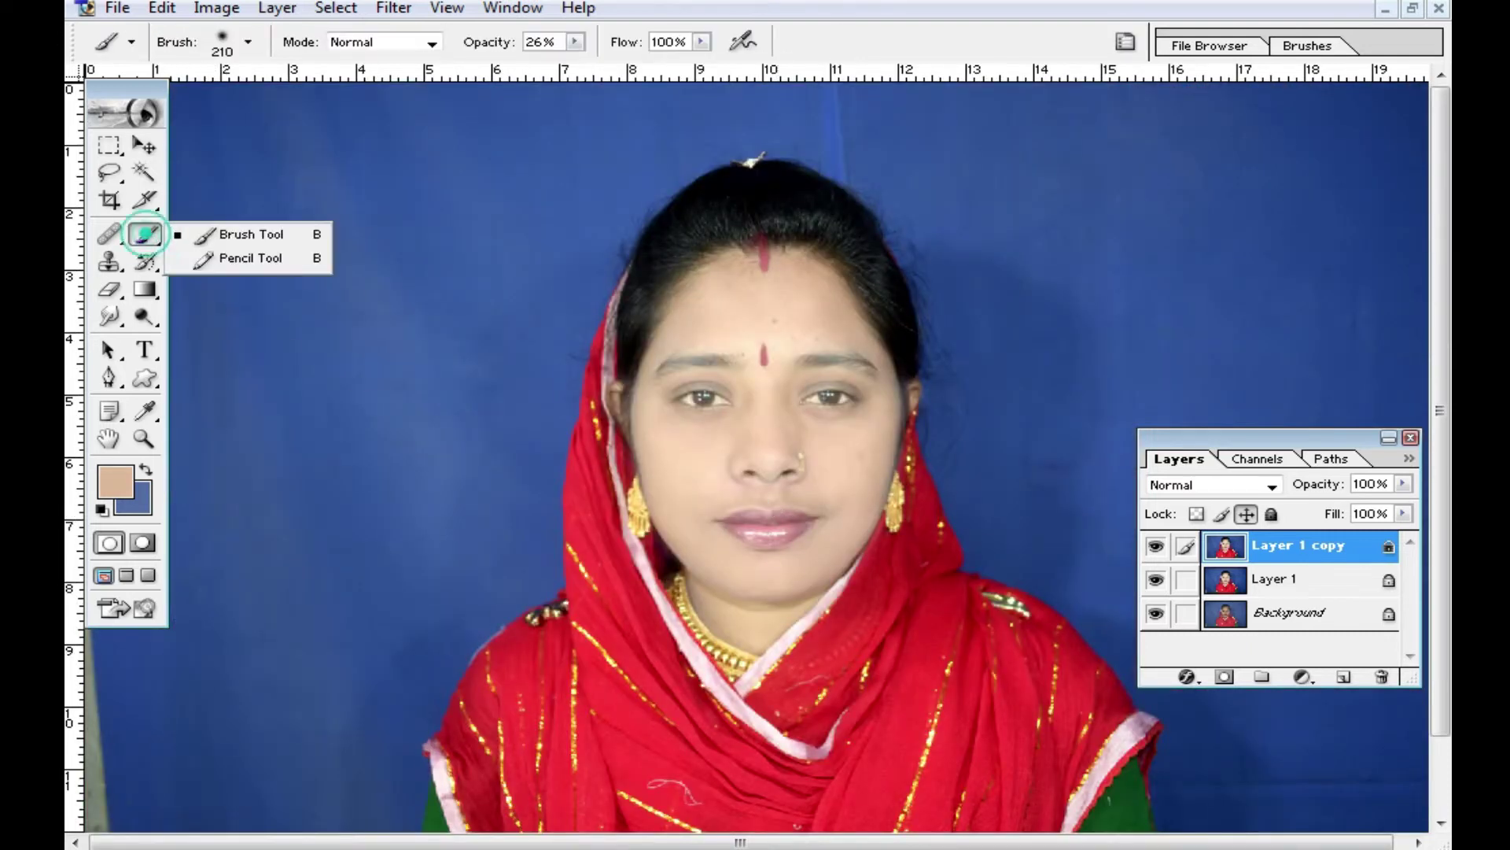
ctrl+click(787, 478)
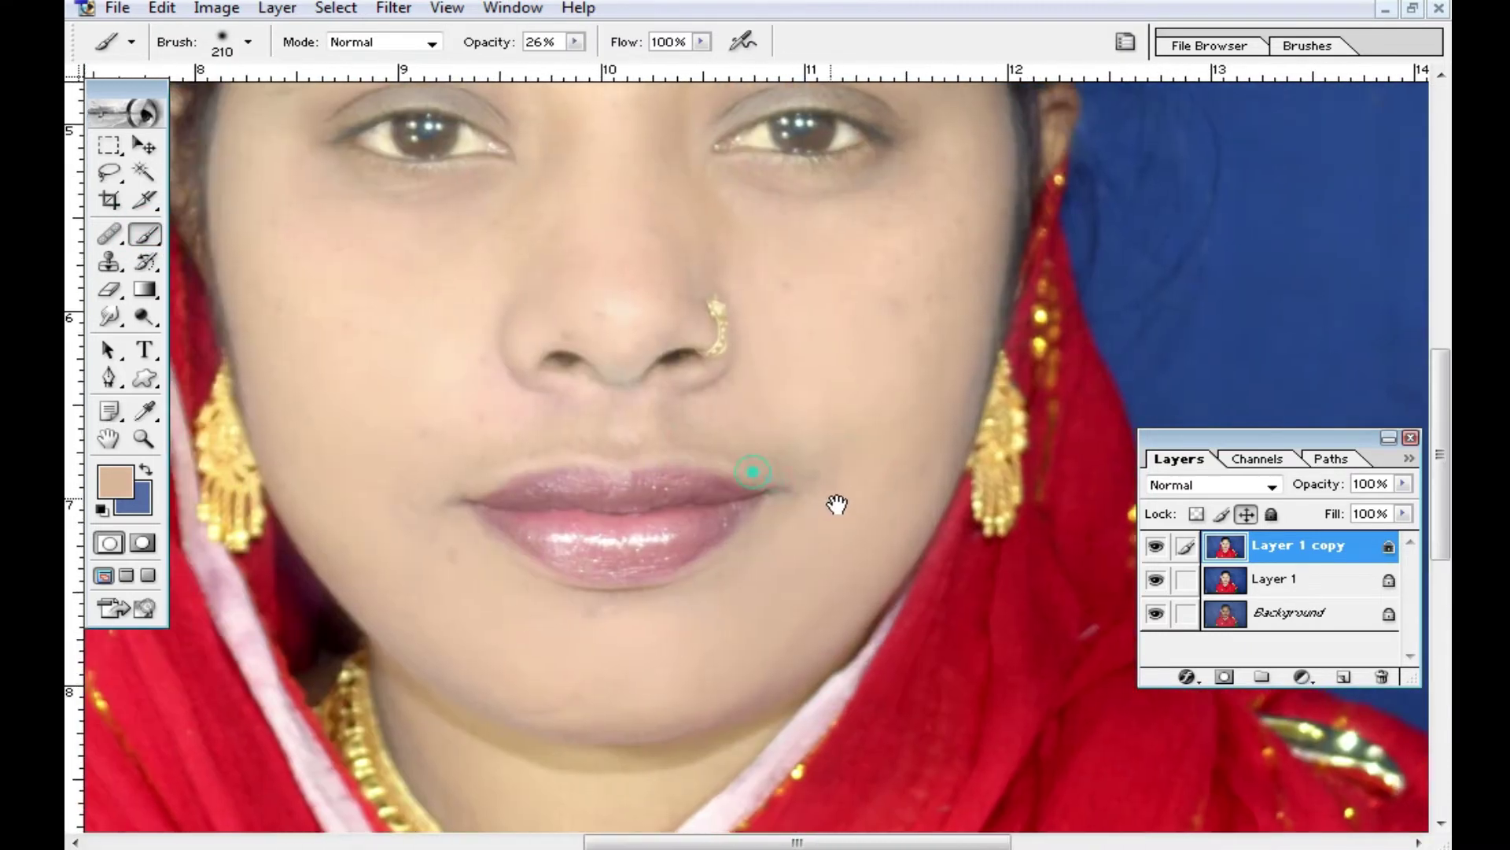
ctrl+click(833, 506)
right_click(826, 470)
drag(1094, 500, 1022, 500)
key(Return)
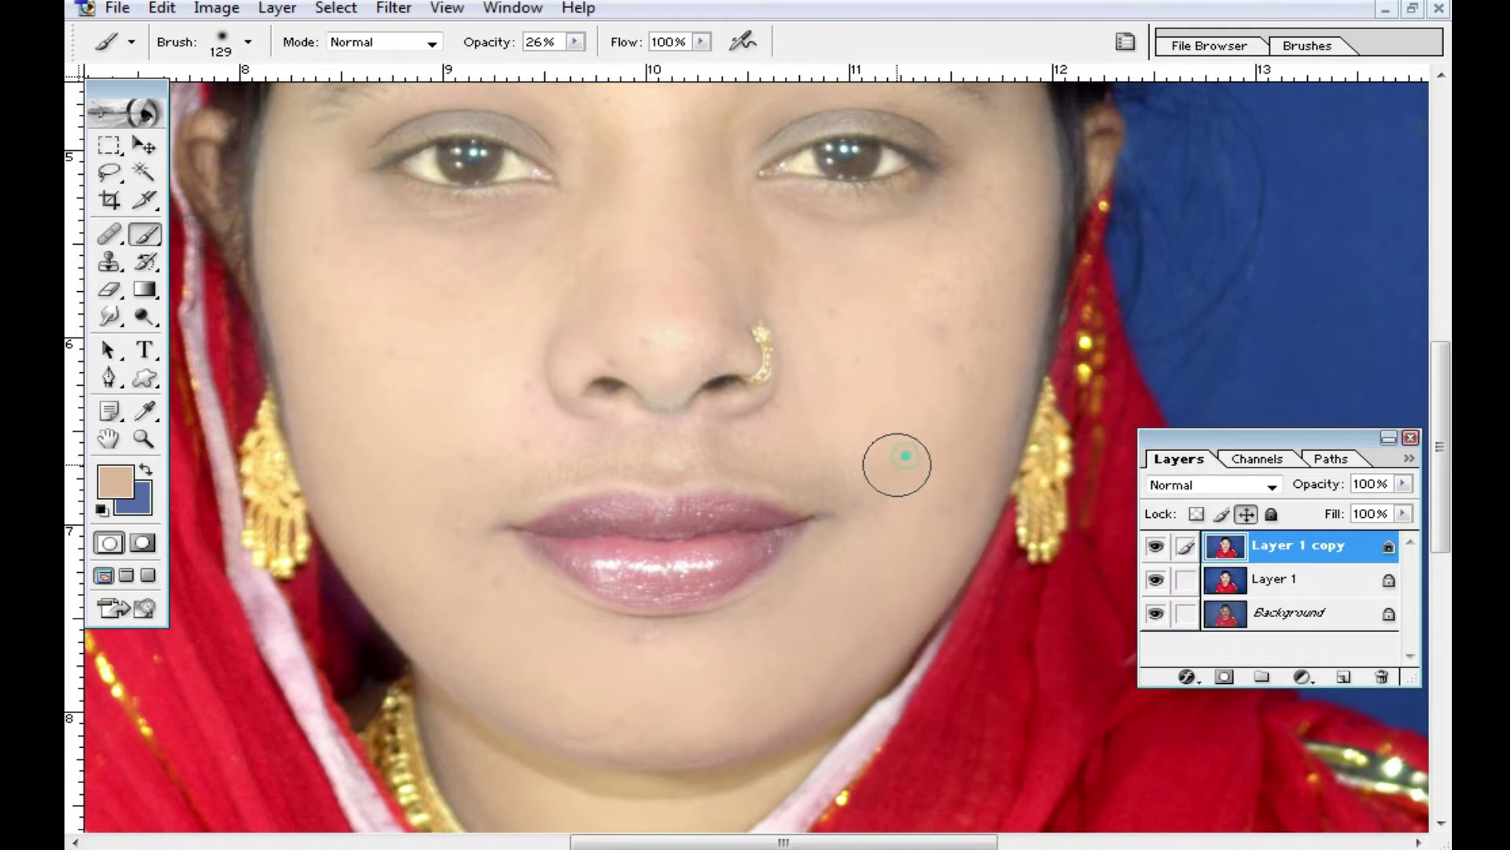
alt+click(909, 366)
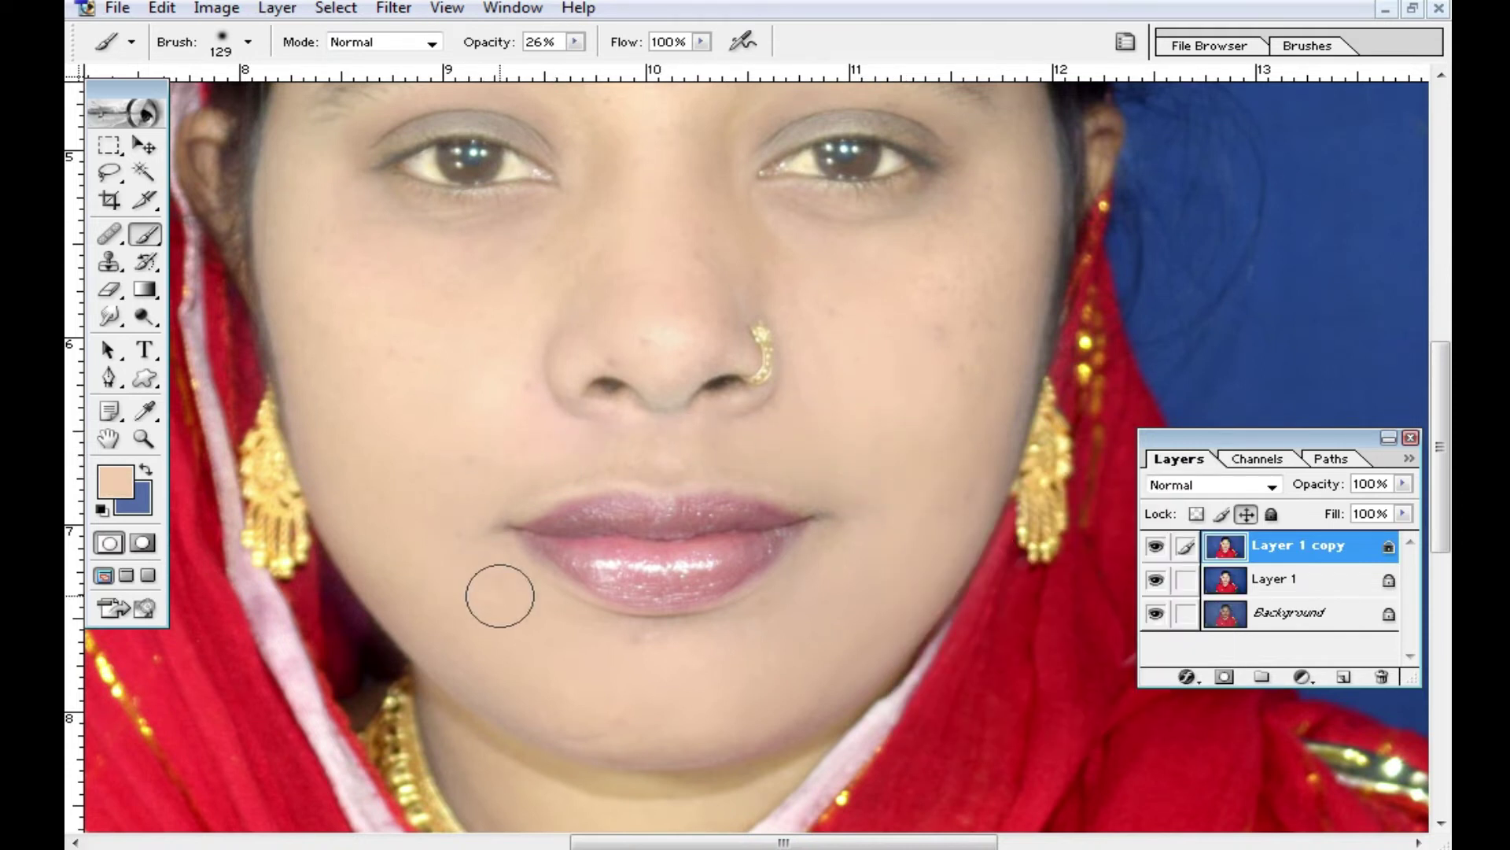
Lighten the skin around the eye with a skin-tone stroke.
scroll(834, 622, up, 1)
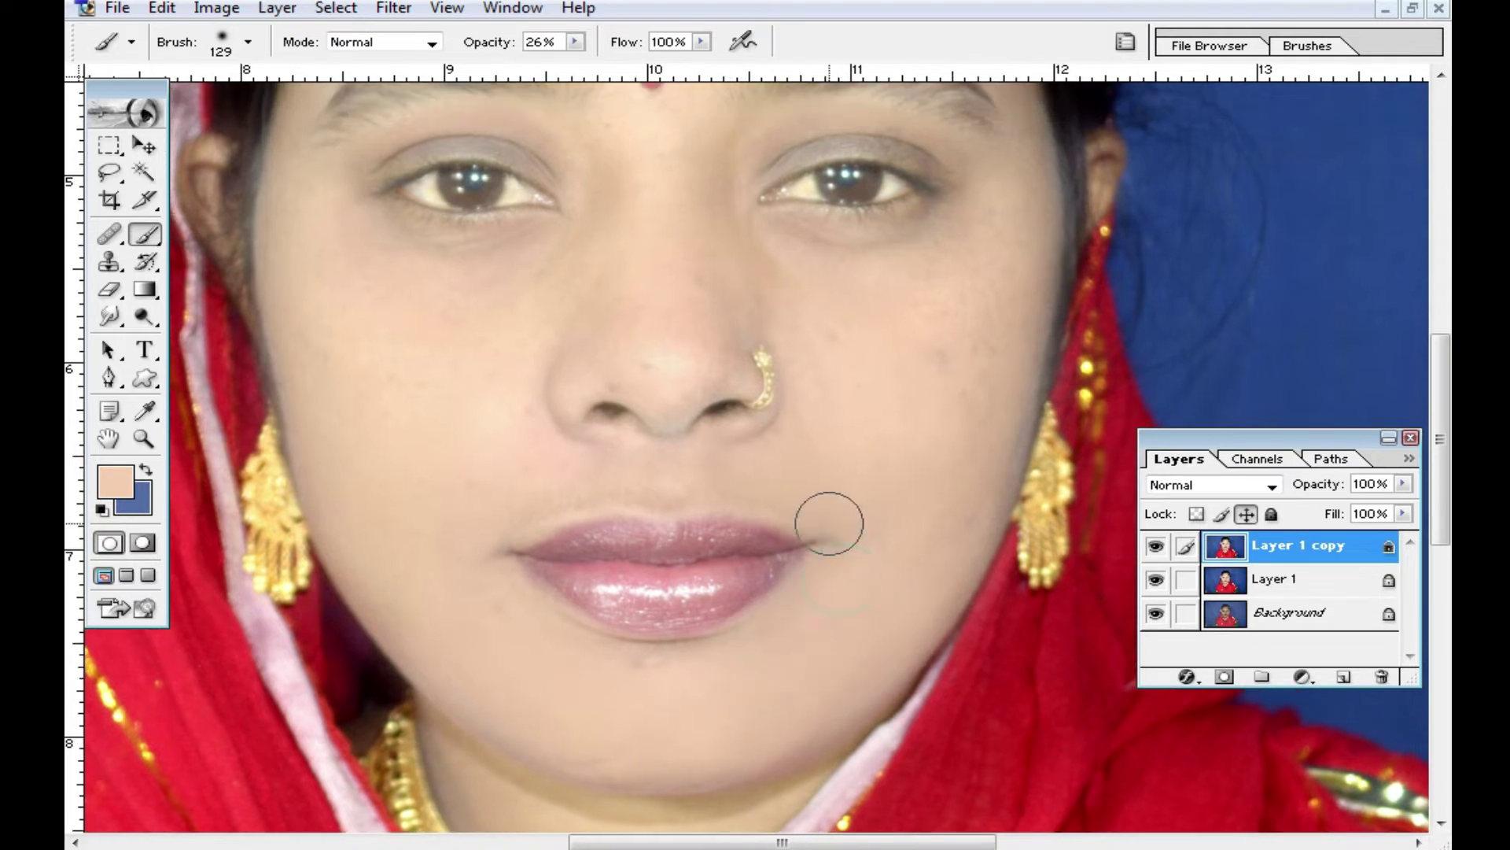
drag(535, 466, 543, 640)
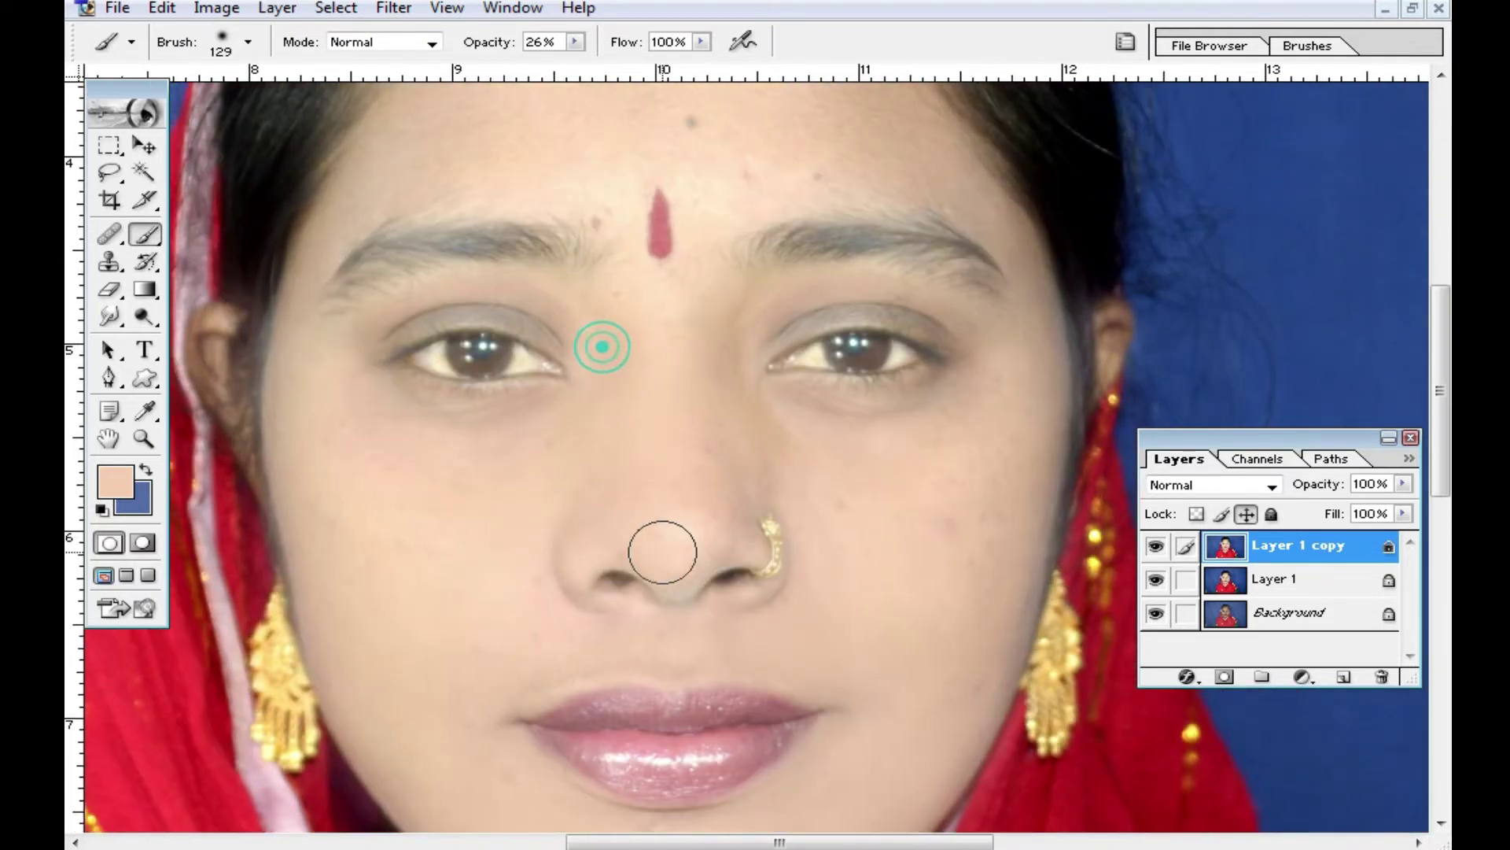
drag(850, 468, 781, 503)
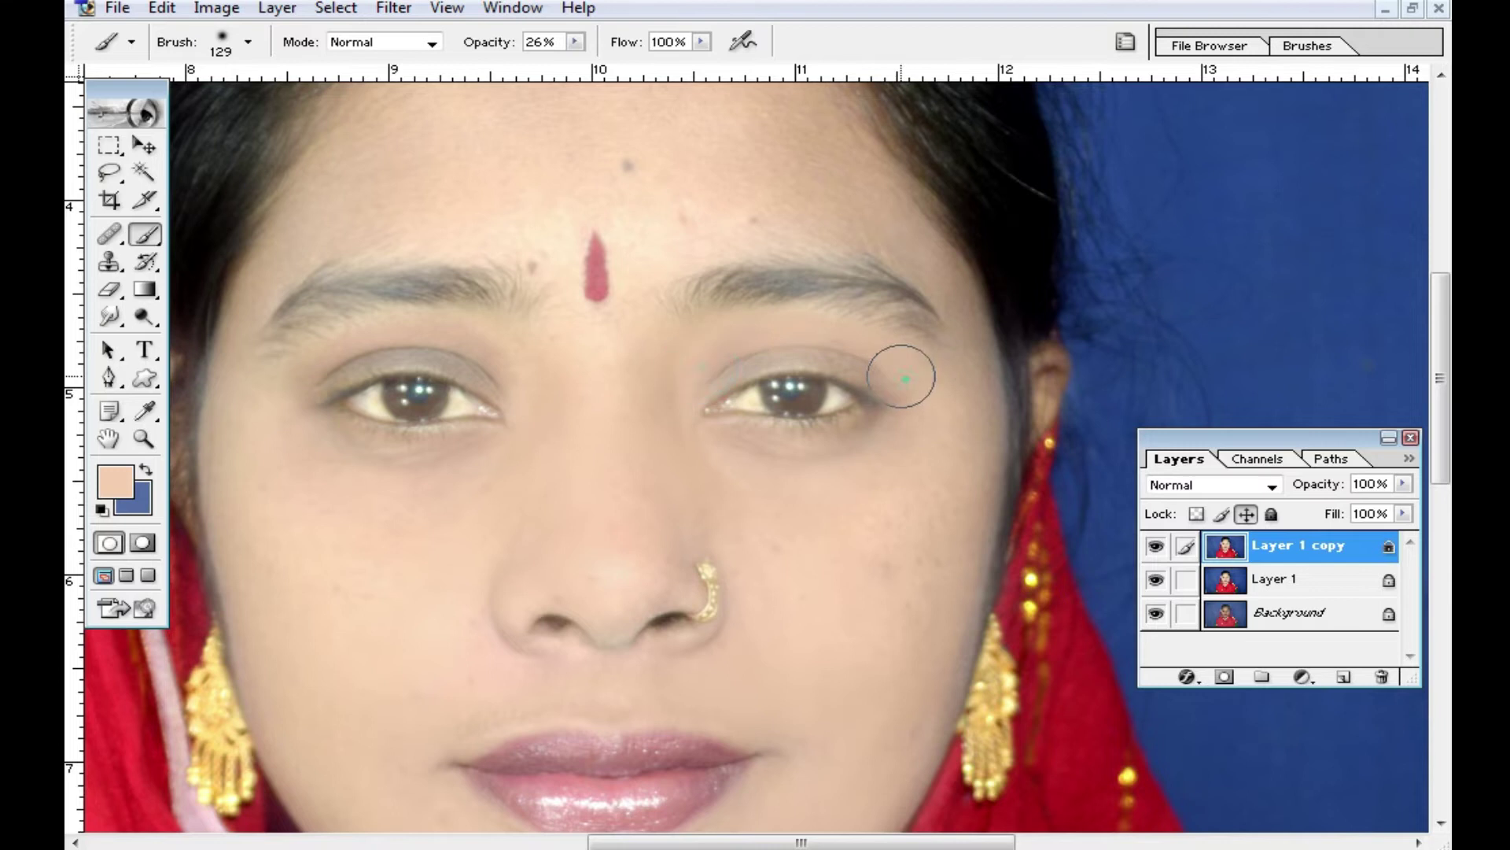
drag(459, 419, 589, 439)
drag(658, 370, 413, 376)
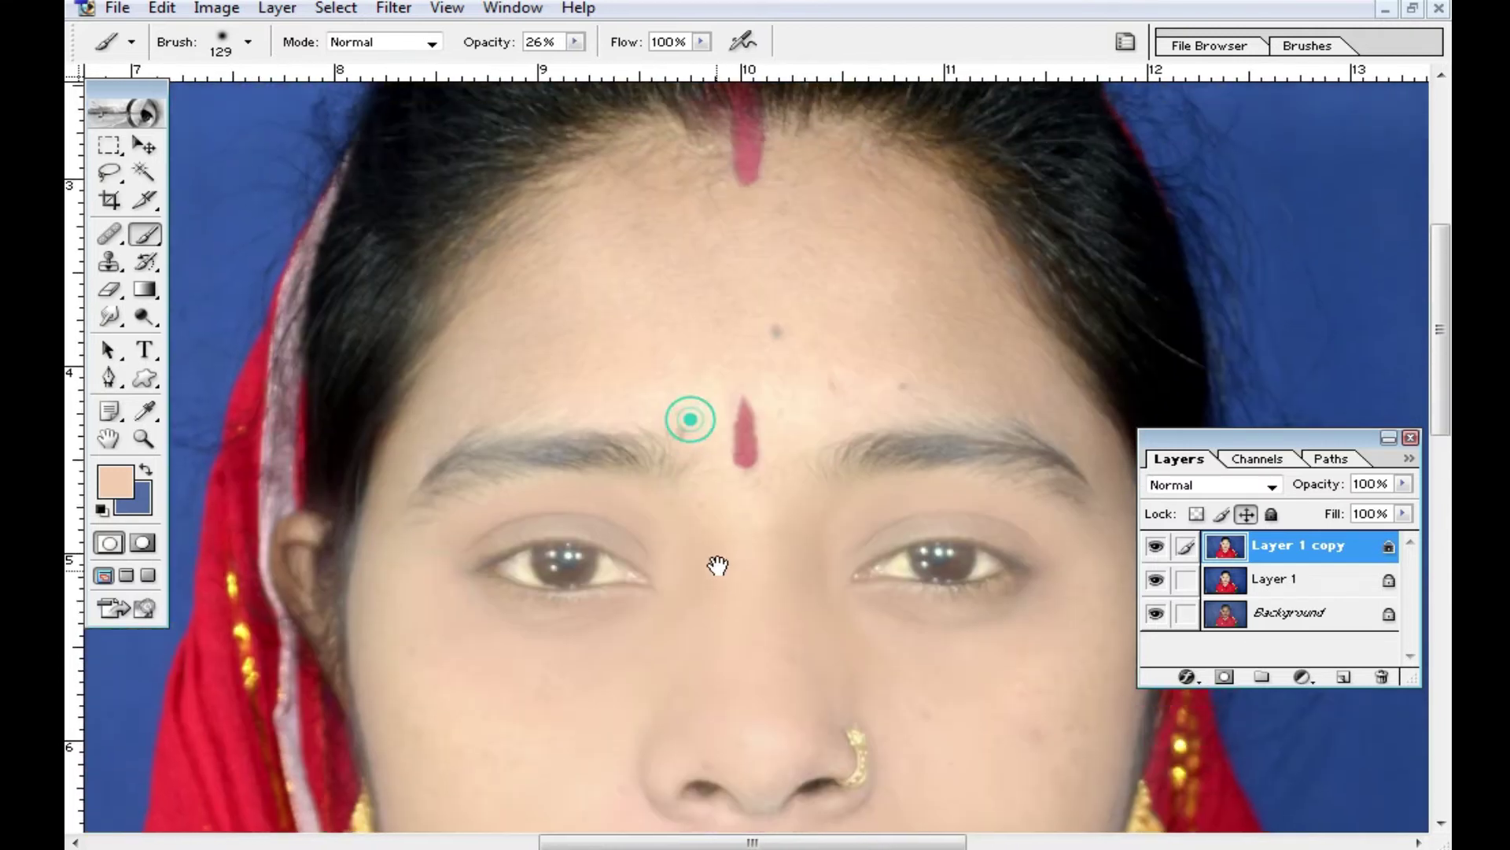
Cover the neck shadow below the chin with skin-tone paint.
drag(687, 421, 715, 564)
drag(569, 364, 574, 414)
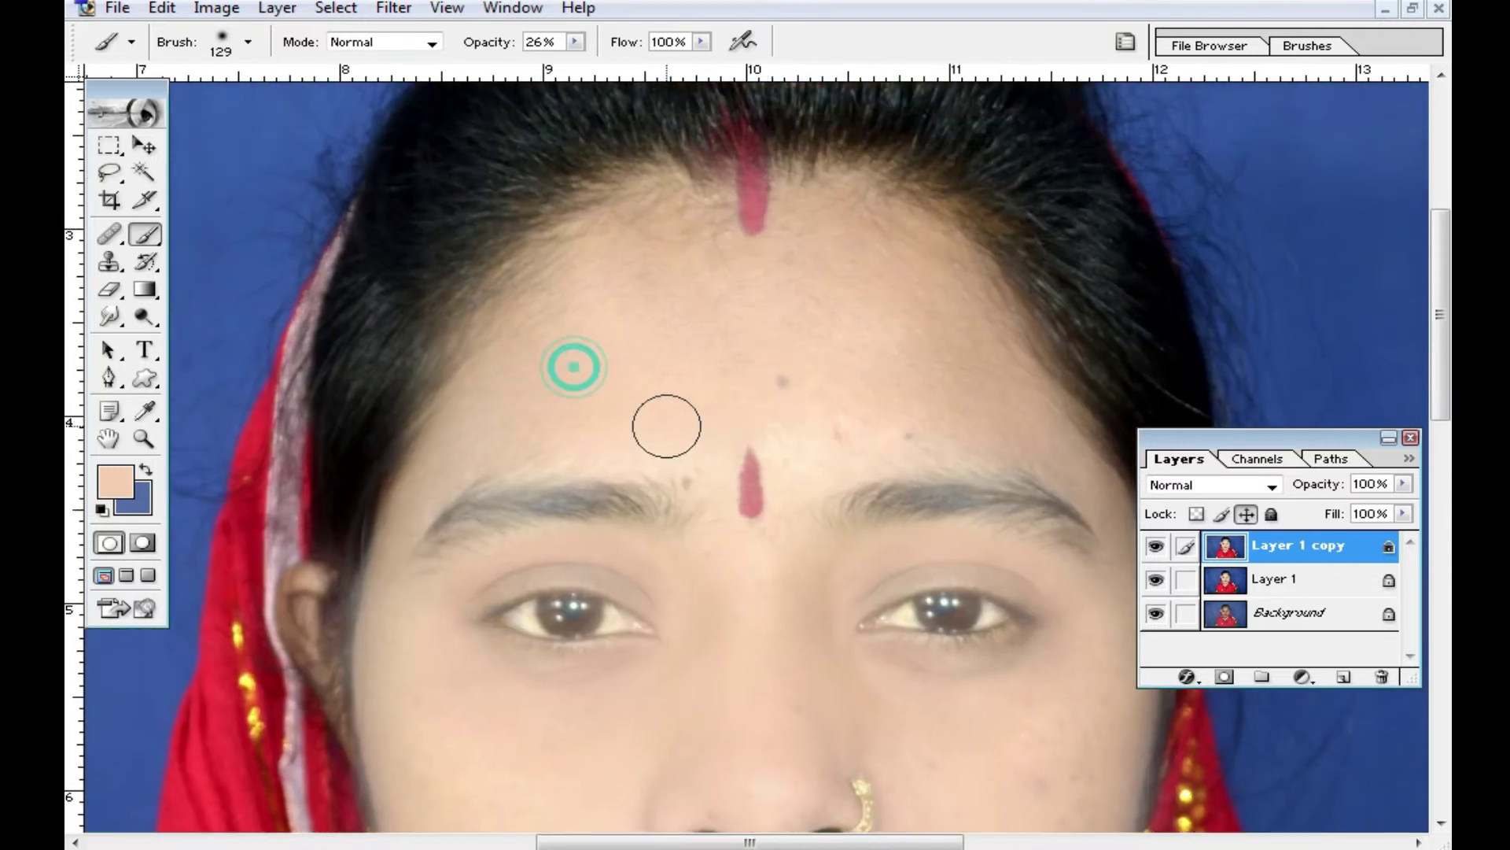
ctrl+alt+click(719, 499)
drag(820, 677, 904, 425)
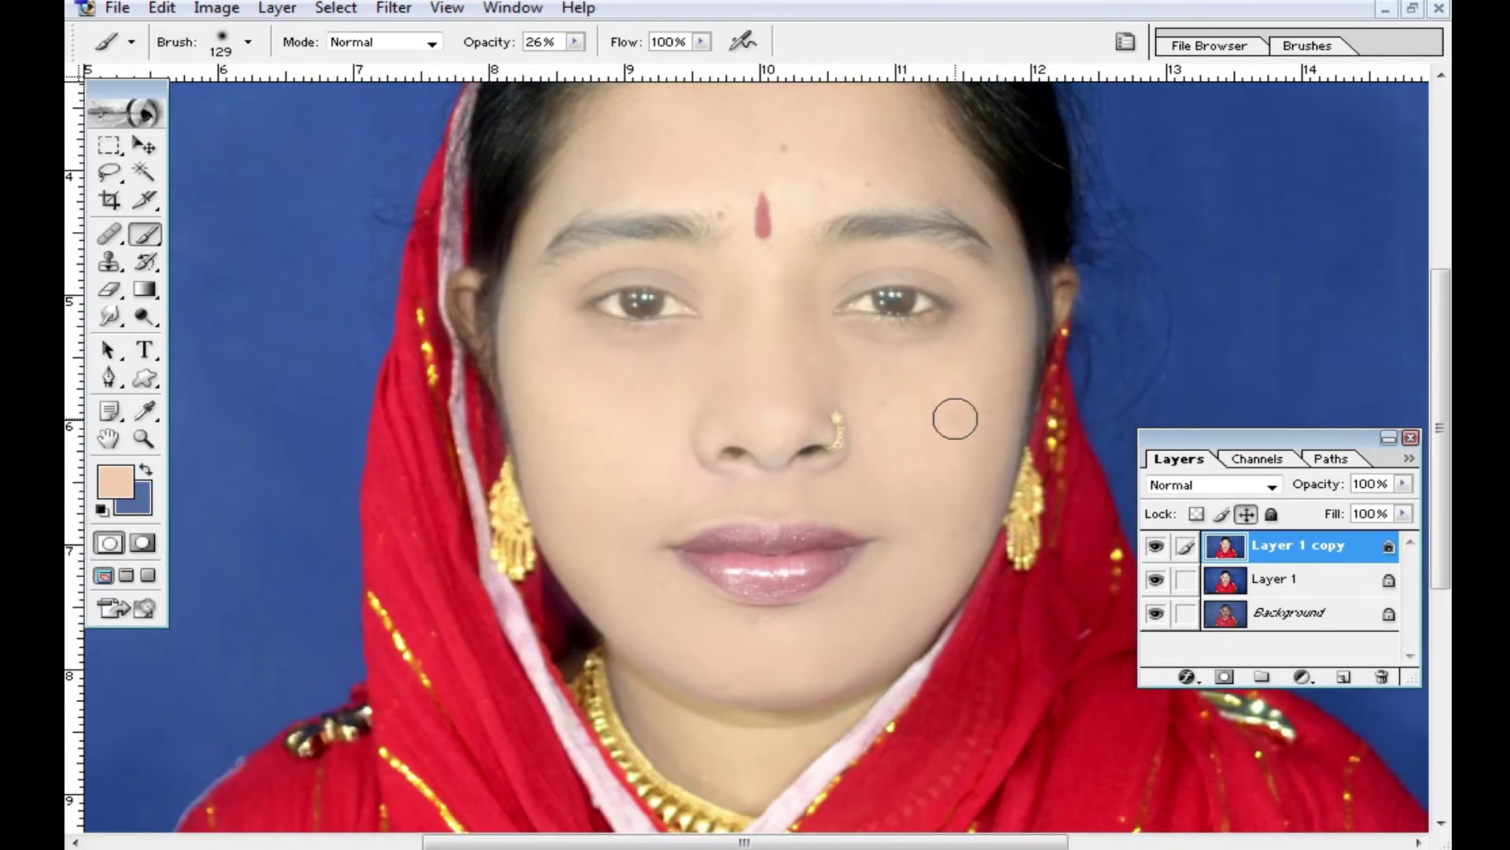
drag(894, 515, 910, 475)
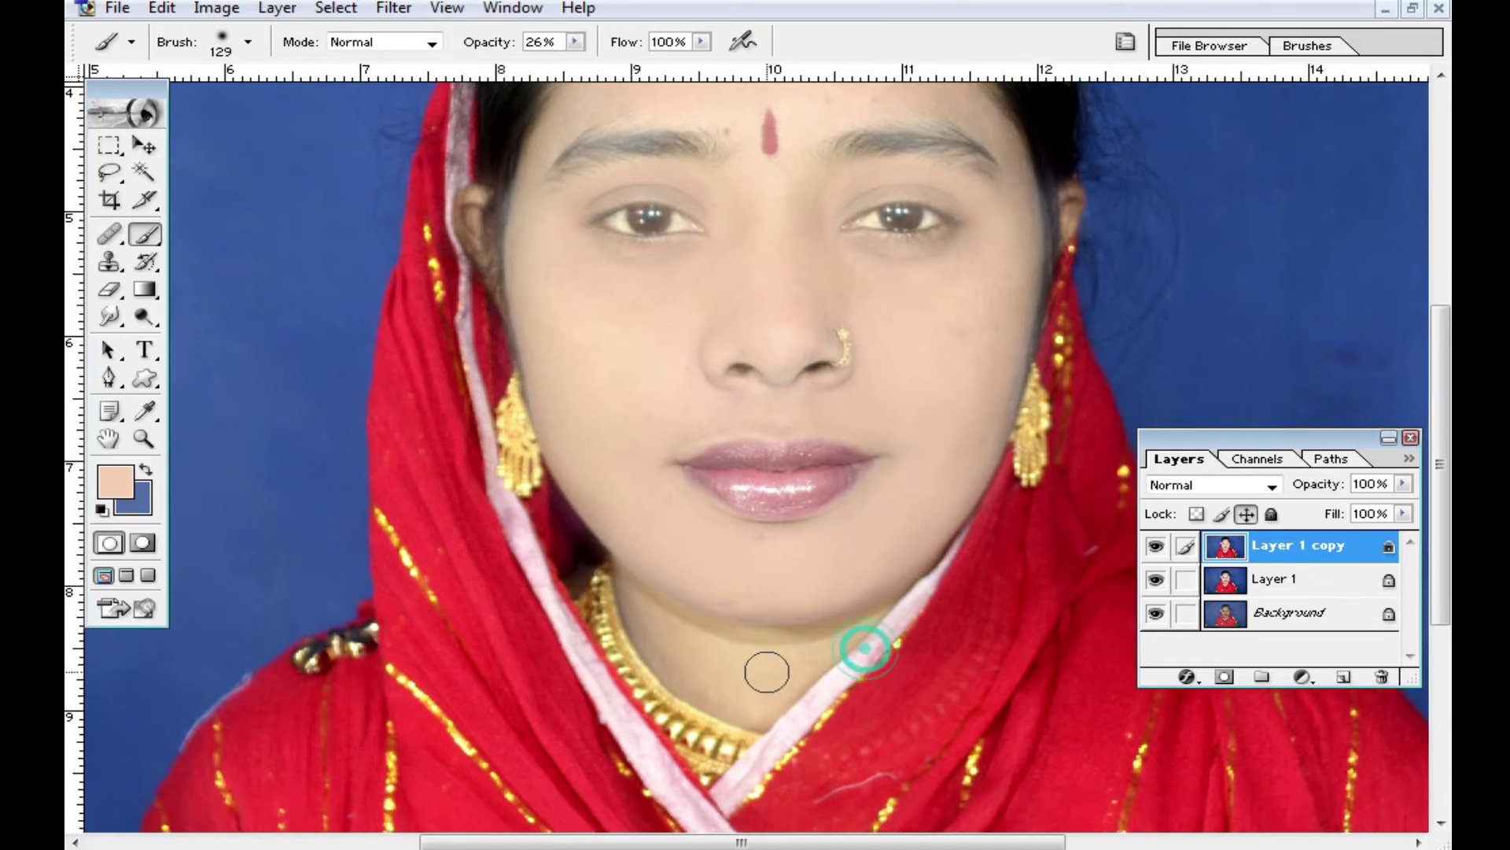
drag(859, 617, 848, 574)
mouse_move(670, 634)
mouse_down()
mouse_move(735, 698)
mouse_move(850, 594)
mouse_move(709, 632)
mouse_up()
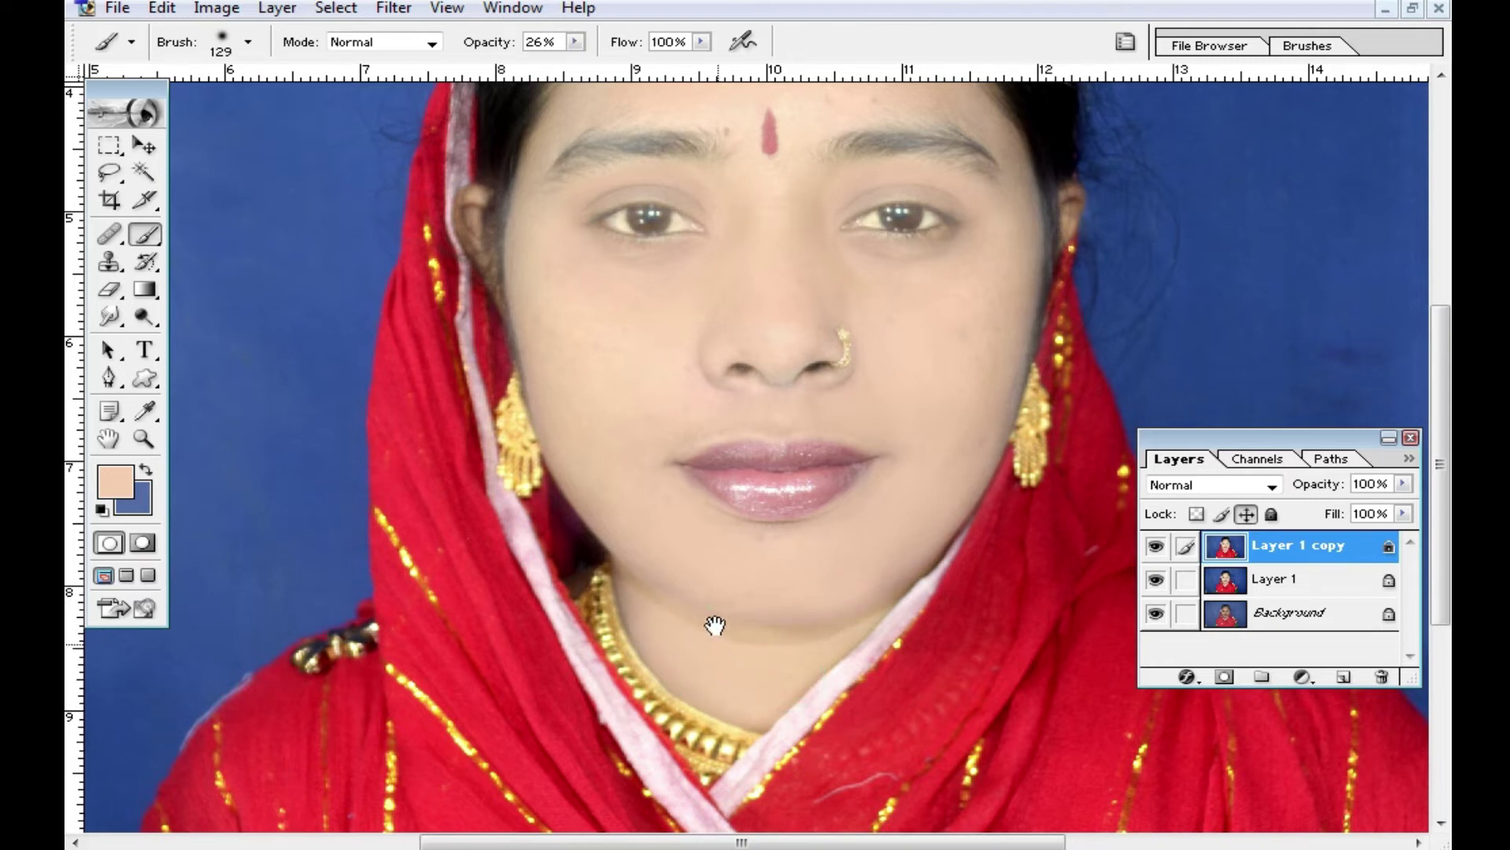
scroll(715, 623, up, 2)
scroll(681, 475, up, 2)
scroll(640, 536, down, 1)
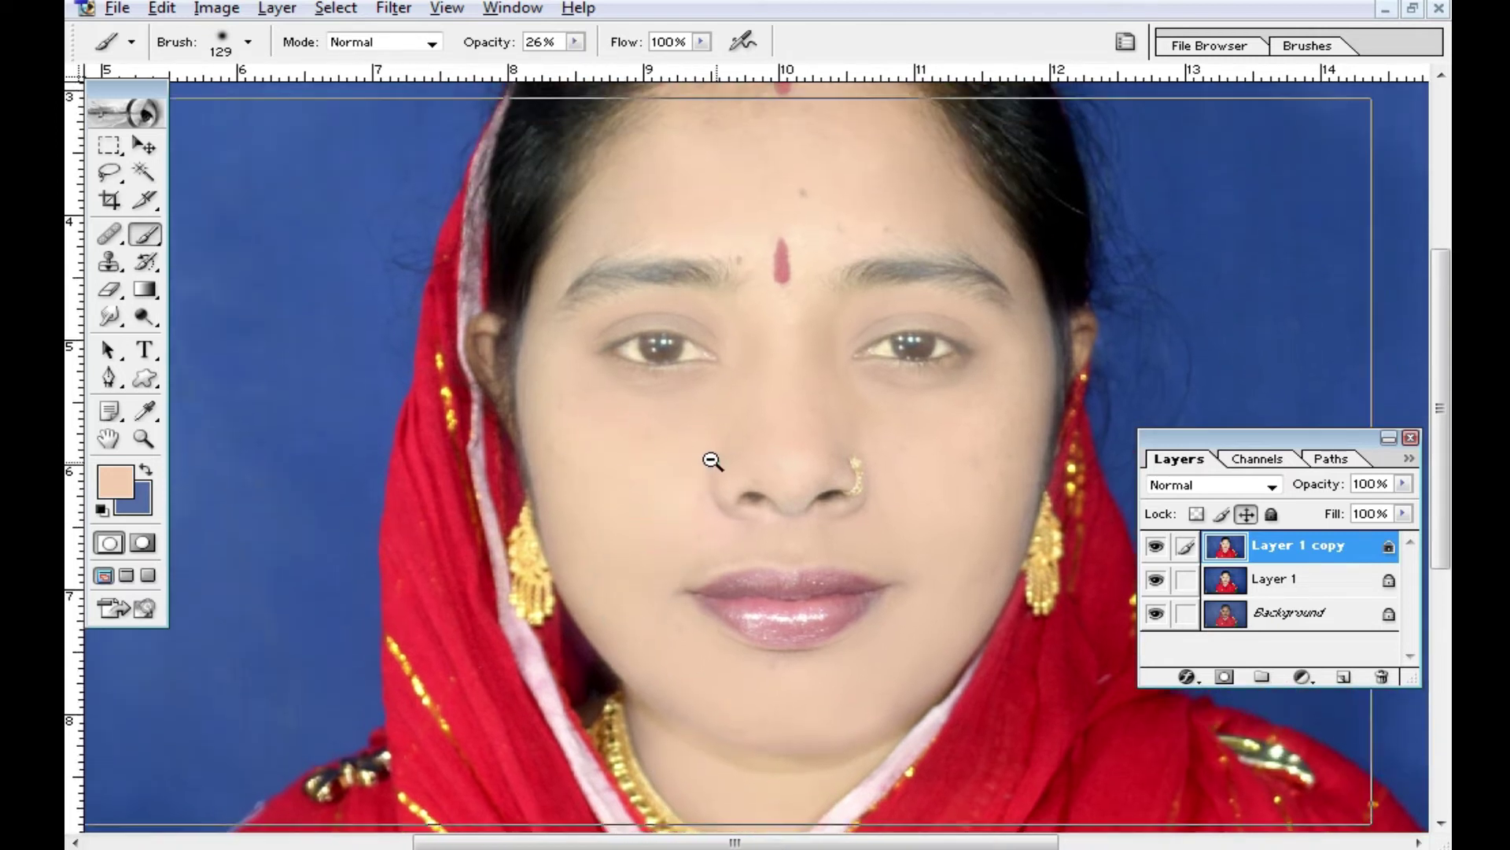
Apply Selective Color with Blacks set to Black -48, then zoom in on the eyes.
click(211, 10)
mouse_move(277, 73)
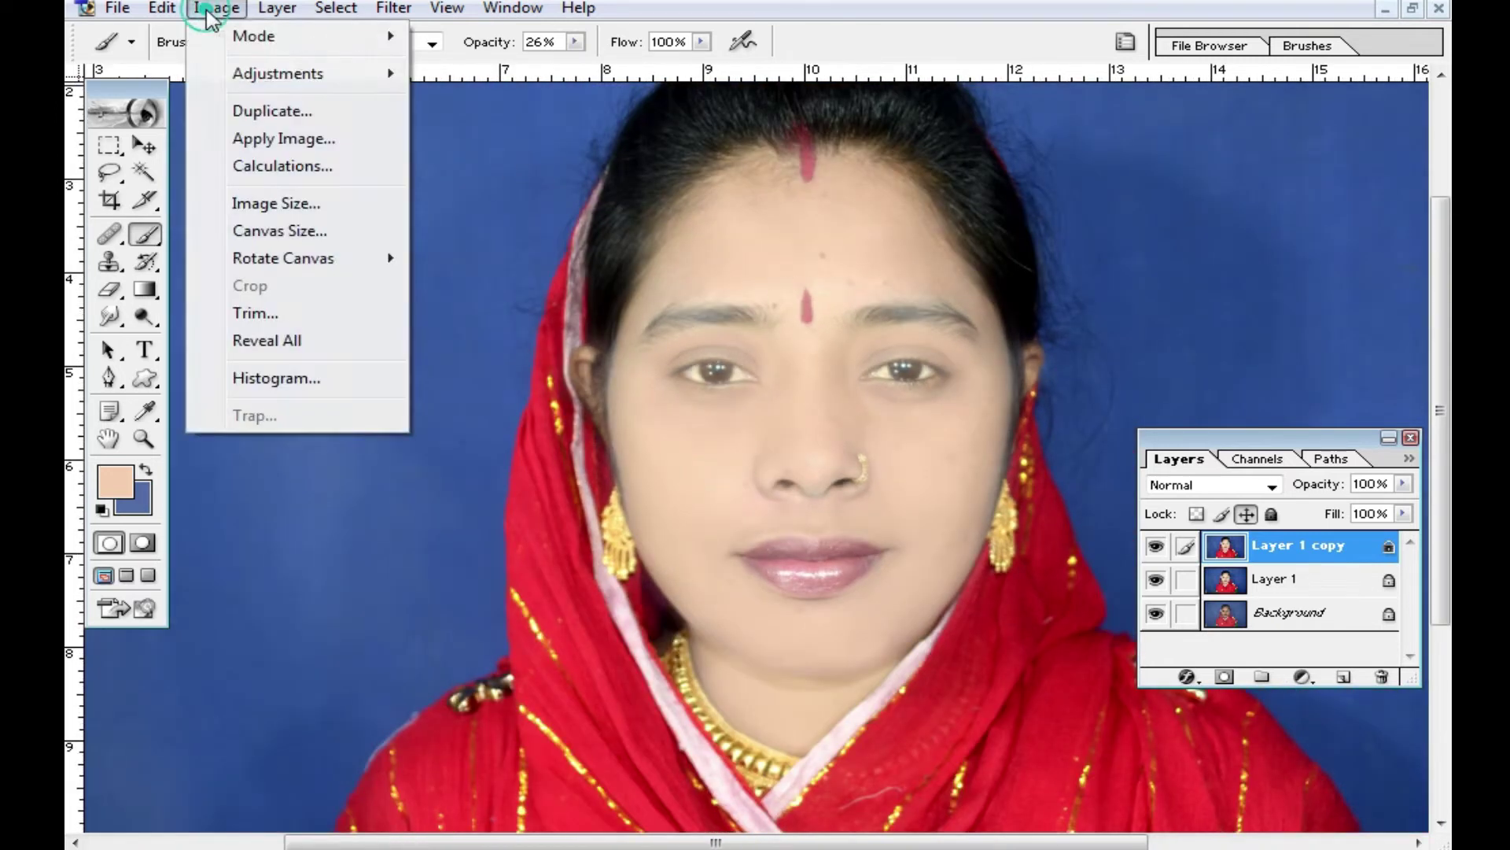
click(536, 358)
click(1207, 250)
click(1200, 437)
mouse_move(1212, 482)
mouse_down()
mouse_move(1143, 480)
mouse_move(1241, 497)
mouse_up()
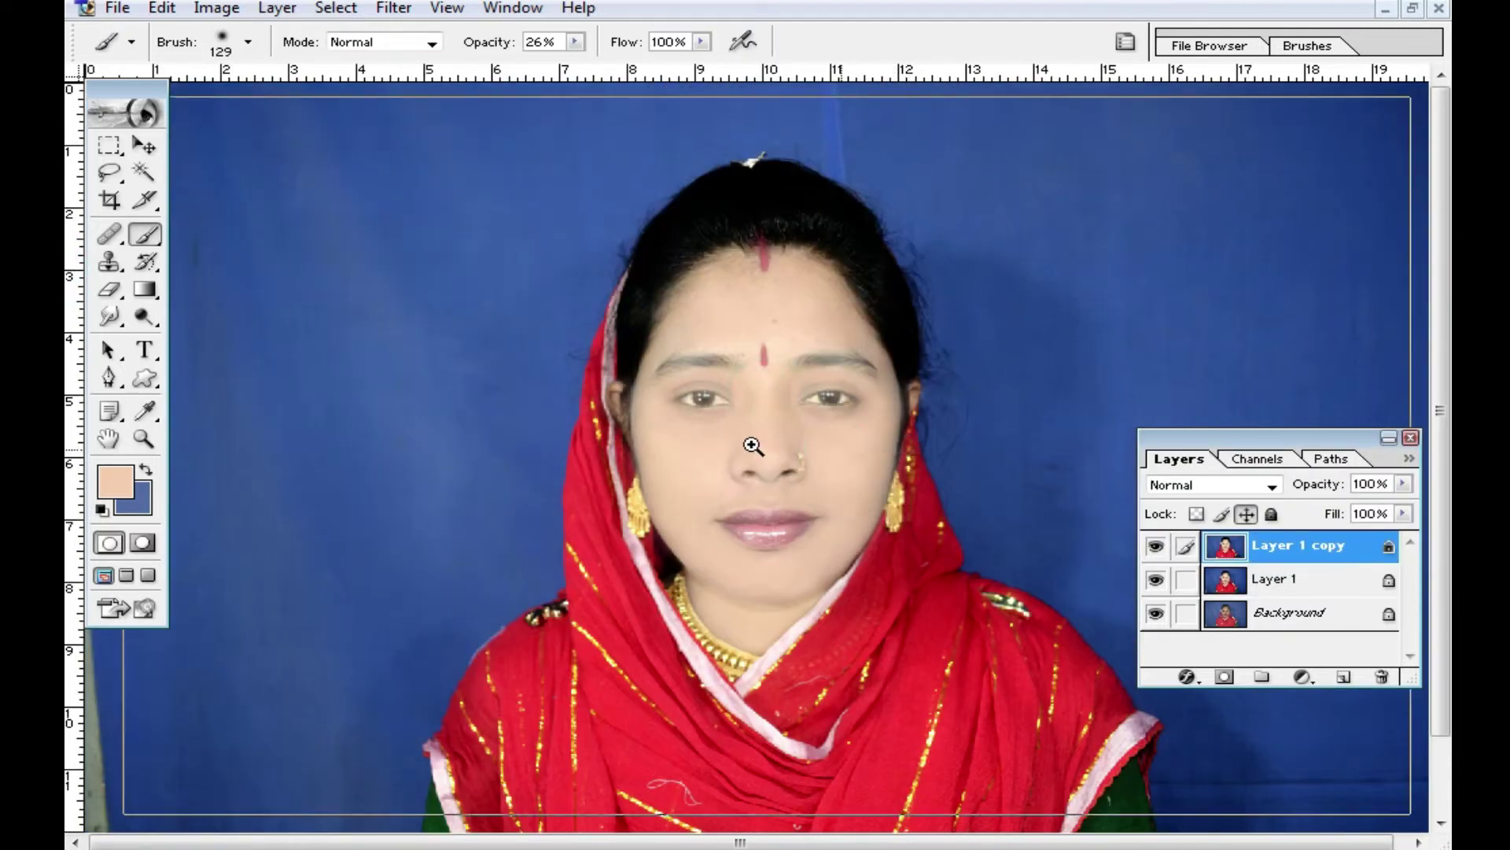
ctrl+click(753, 446)
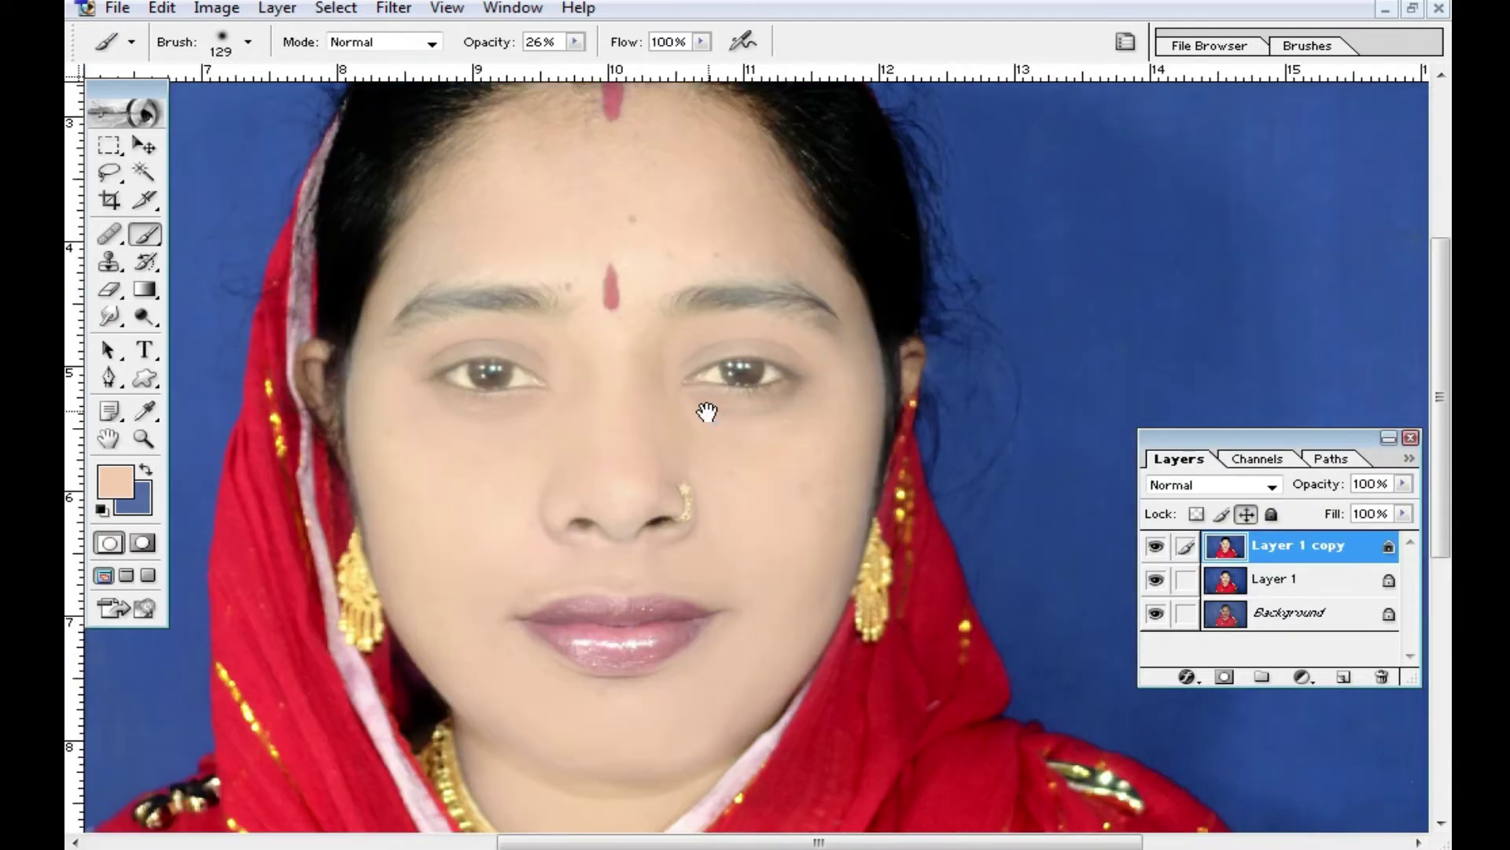
ctrl+click(546, 428)
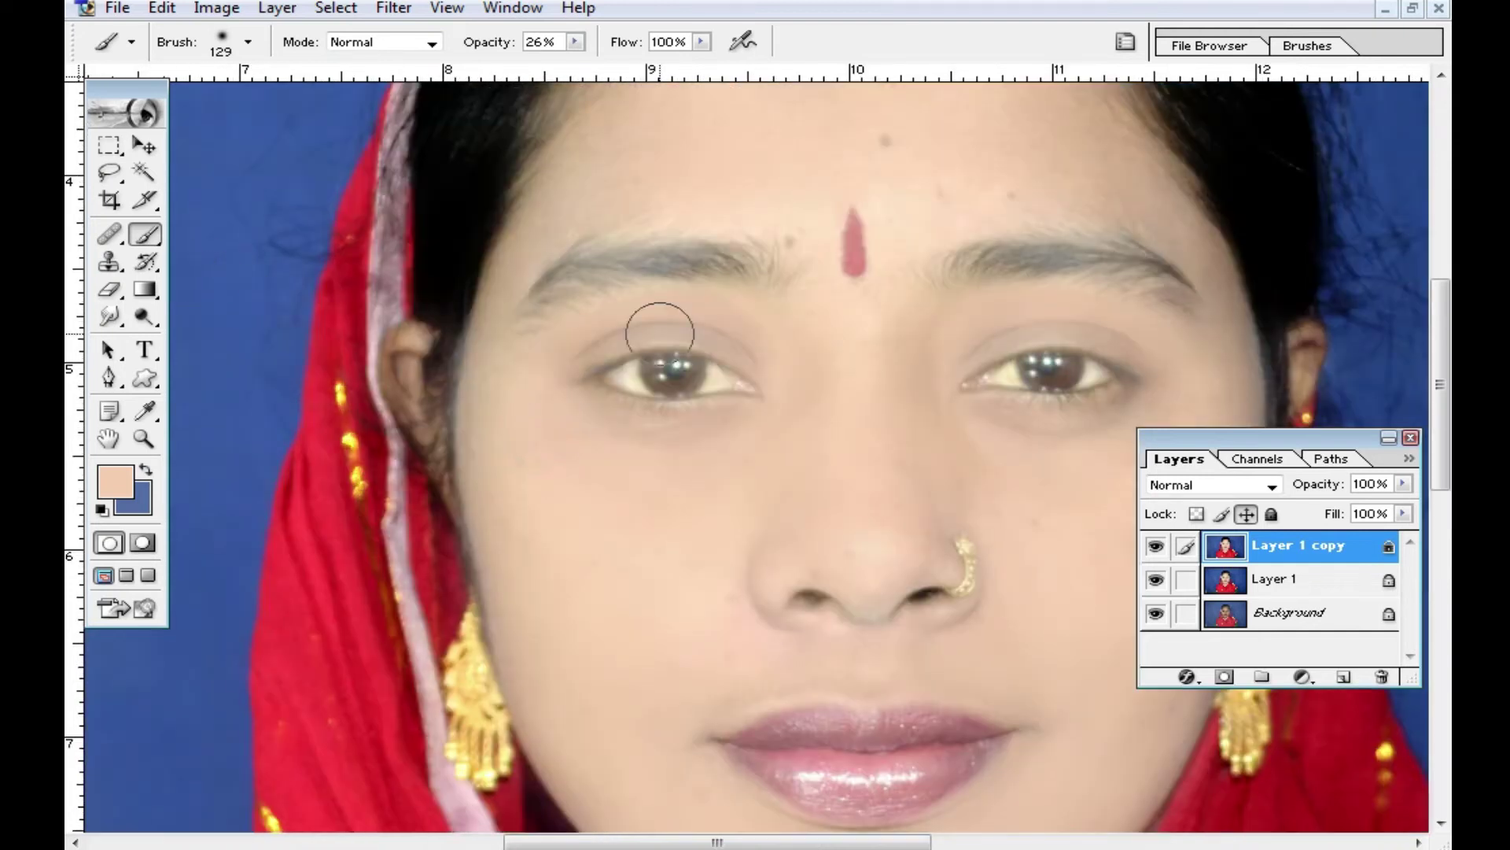
Paint over both irises with the History Brush in Overlay mode, size 62, 100% opacity.
click(153, 264)
click(432, 43)
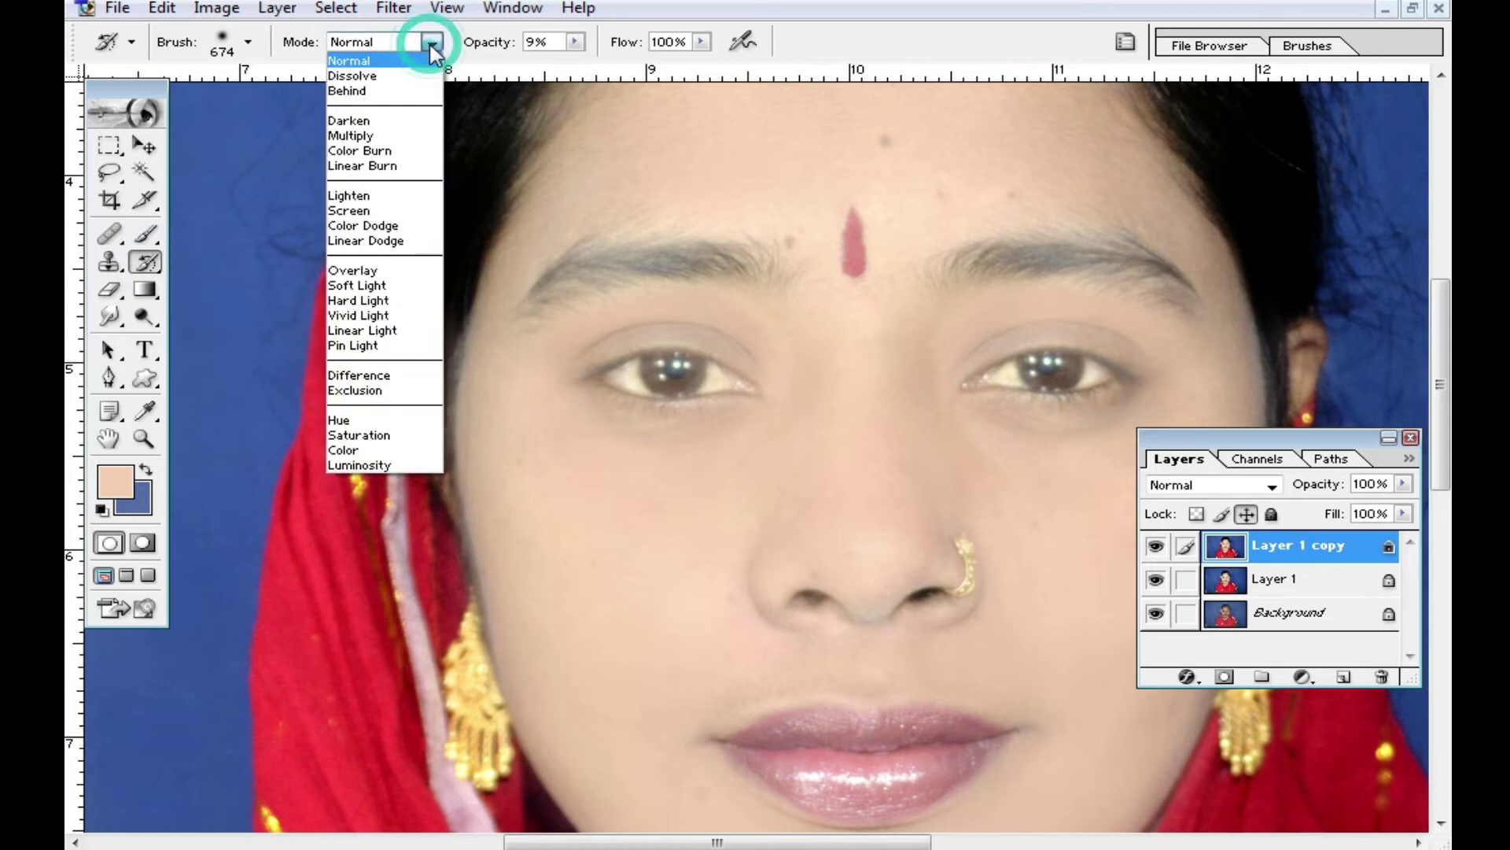
click(374, 271)
right_click(913, 425)
drag(1054, 483, 1064, 484)
click(576, 42)
drag(584, 66, 699, 66)
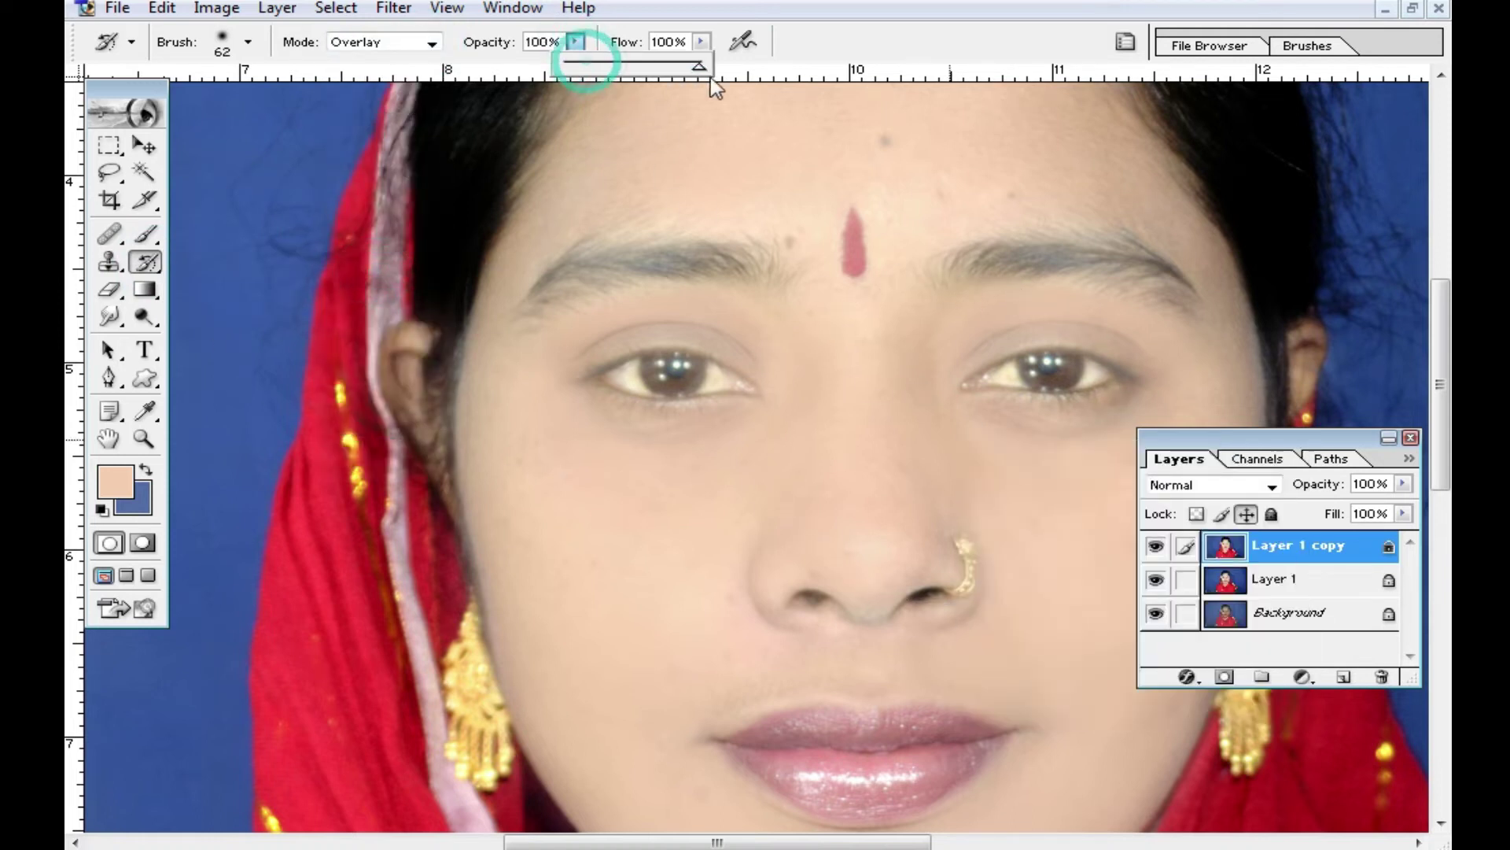
drag(663, 384, 681, 380)
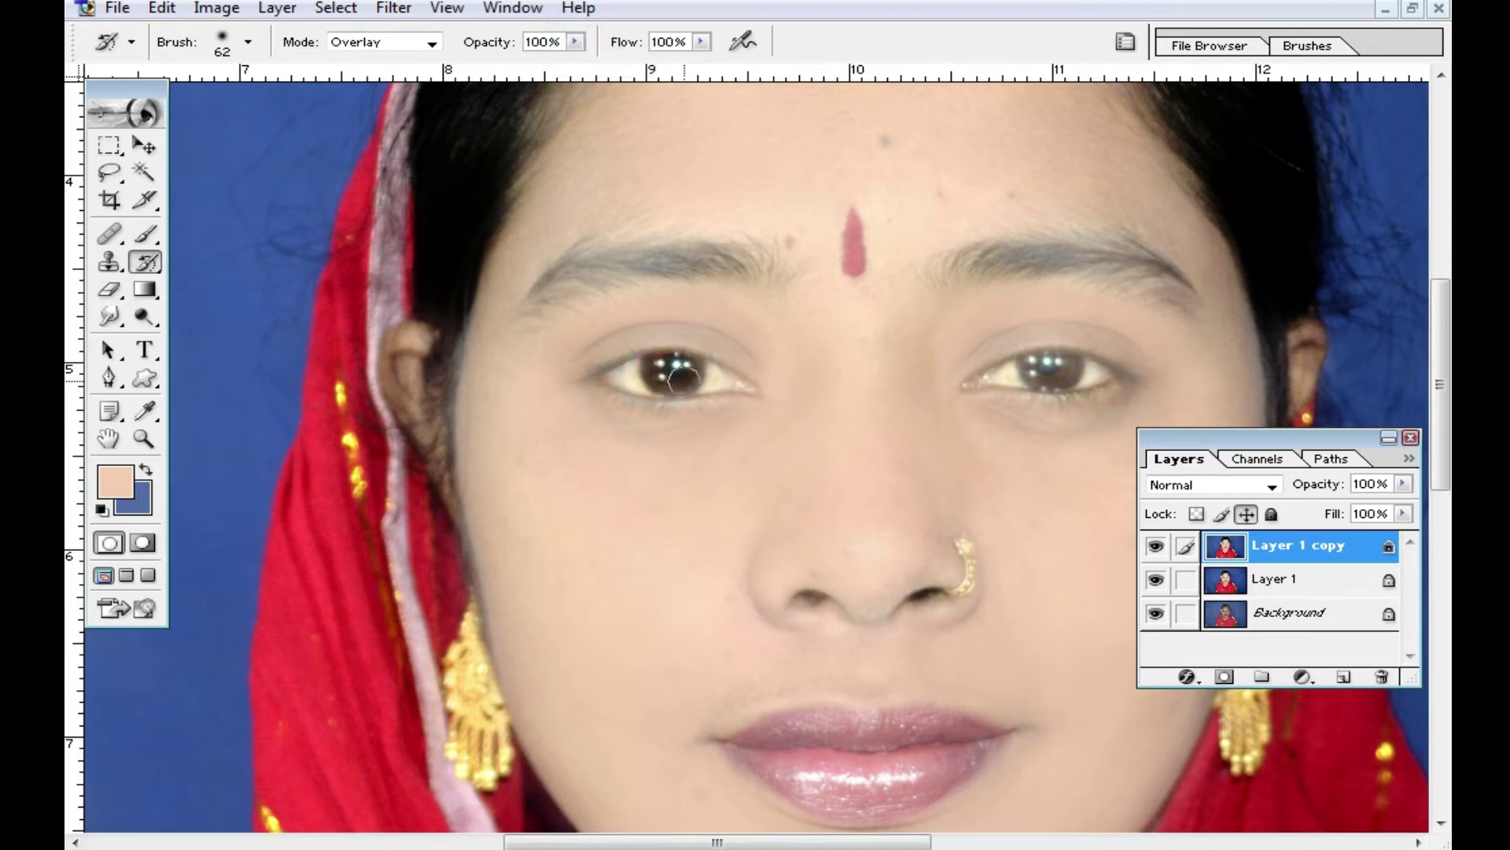
drag(1048, 373, 1059, 378)
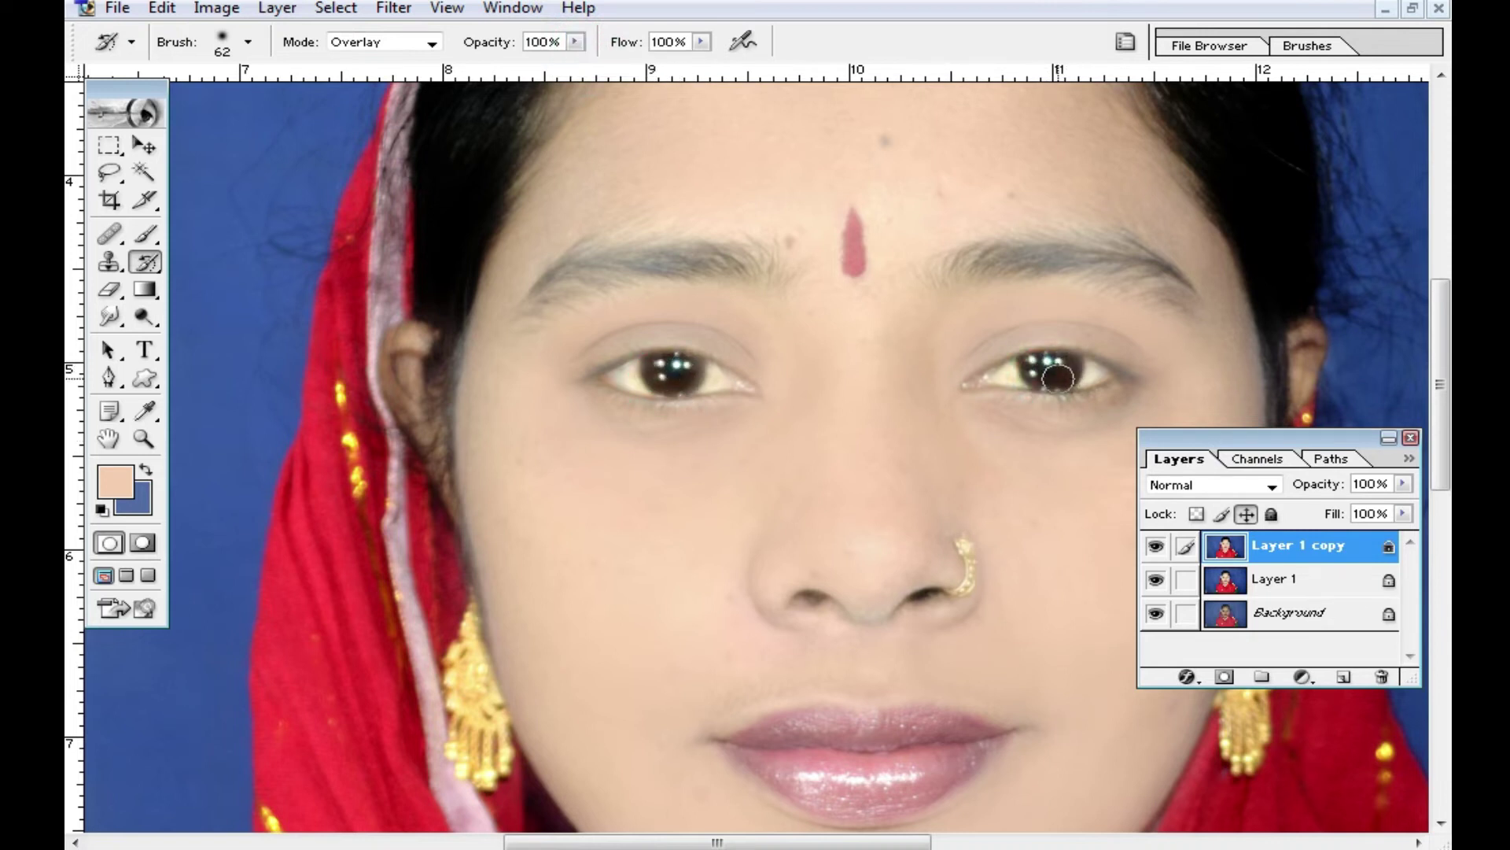
Zoom in on the brows and eyes and return the History Brush to Normal mode.
alt+click(836, 431)
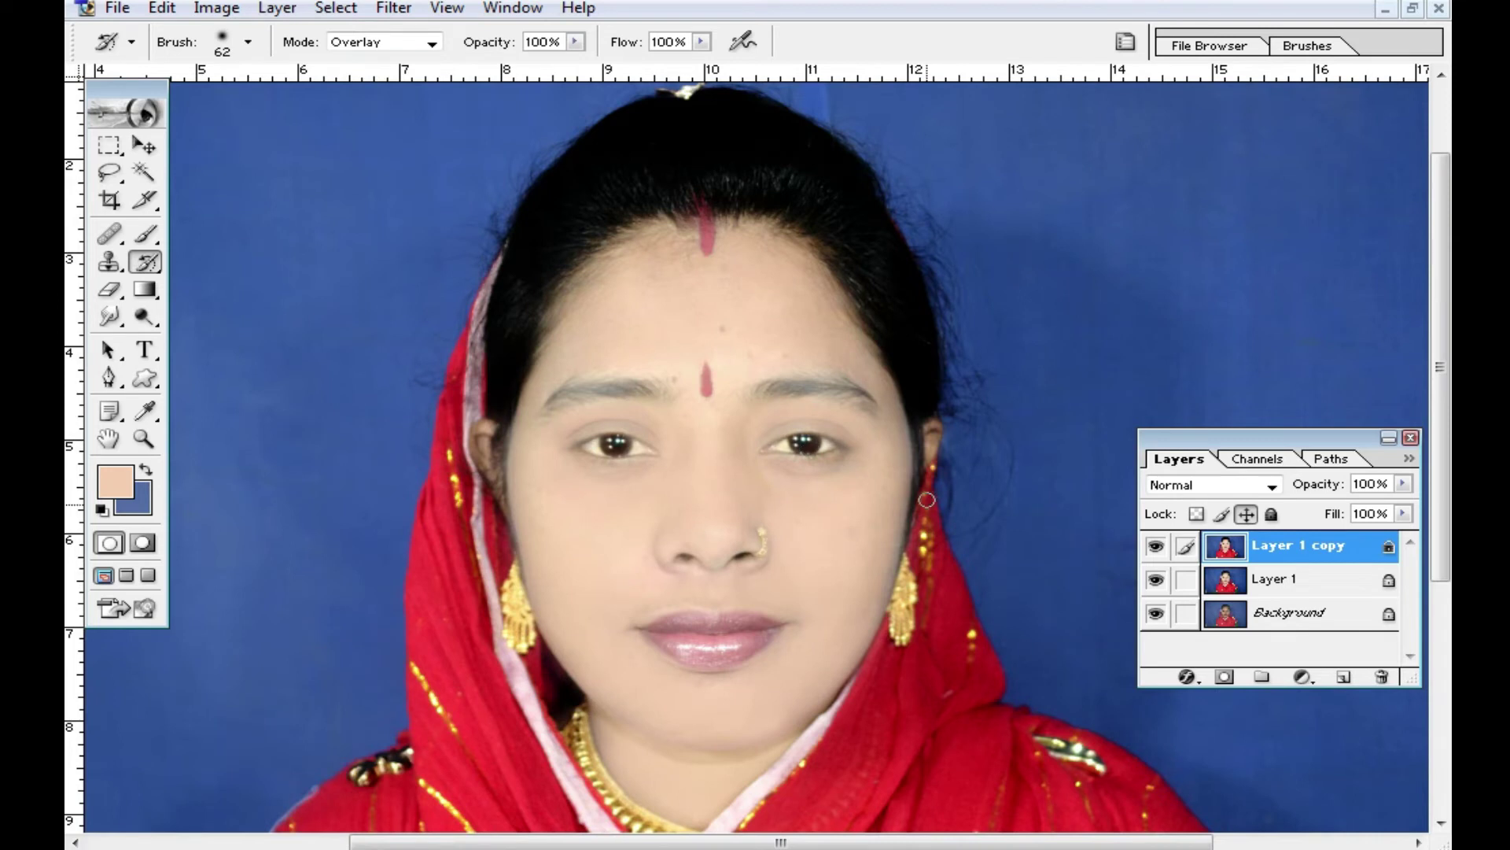
ctrl+click(771, 451)
ctrl+click(630, 320)
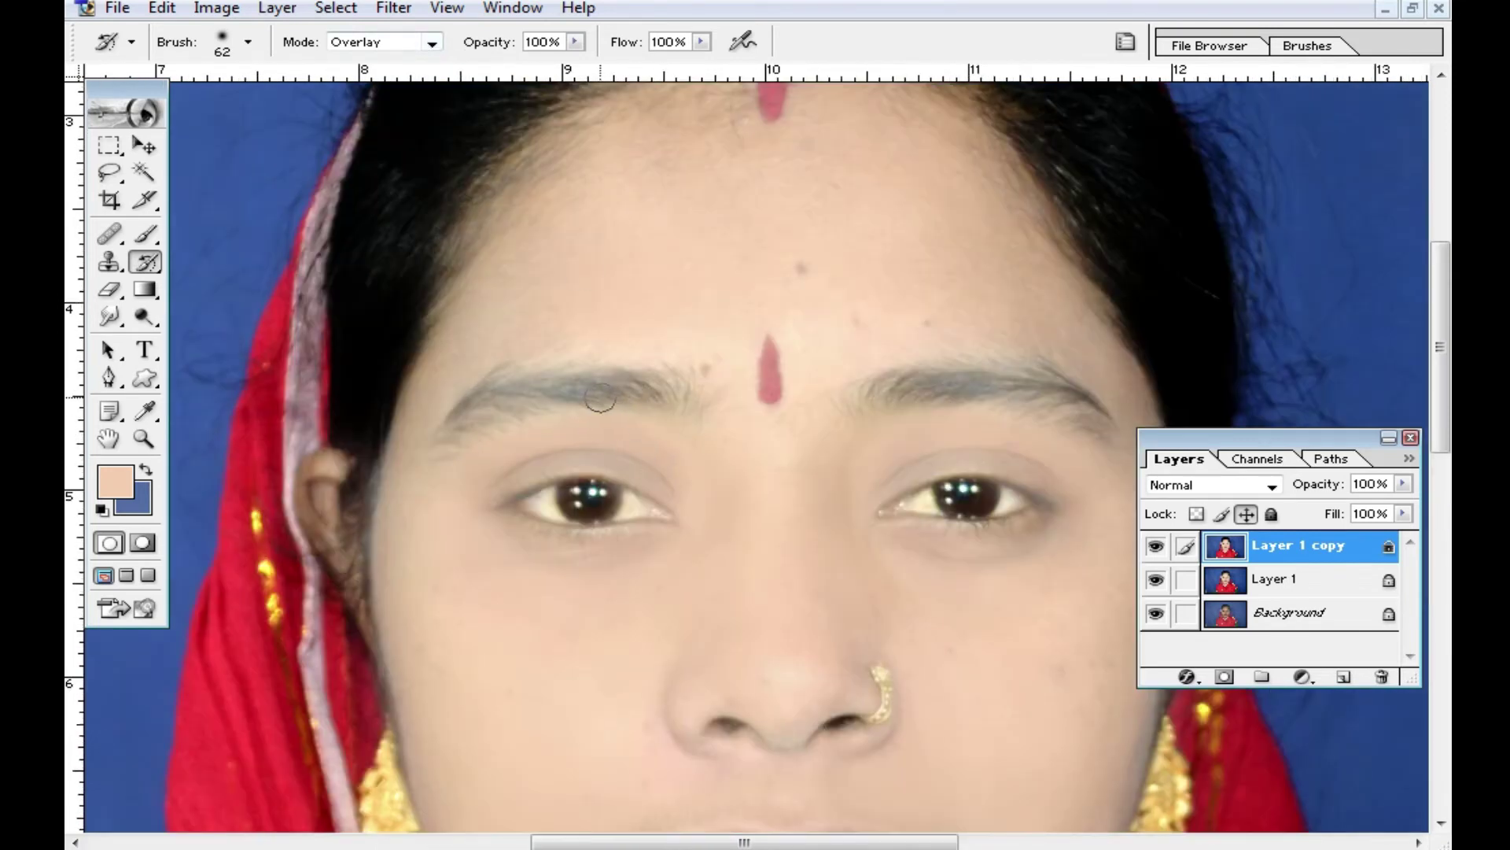
click(432, 46)
click(366, 59)
click(576, 42)
Darken both eyebrows and the upper bindi with the History Brush at 23% opacity.
drag(498, 65, 472, 64)
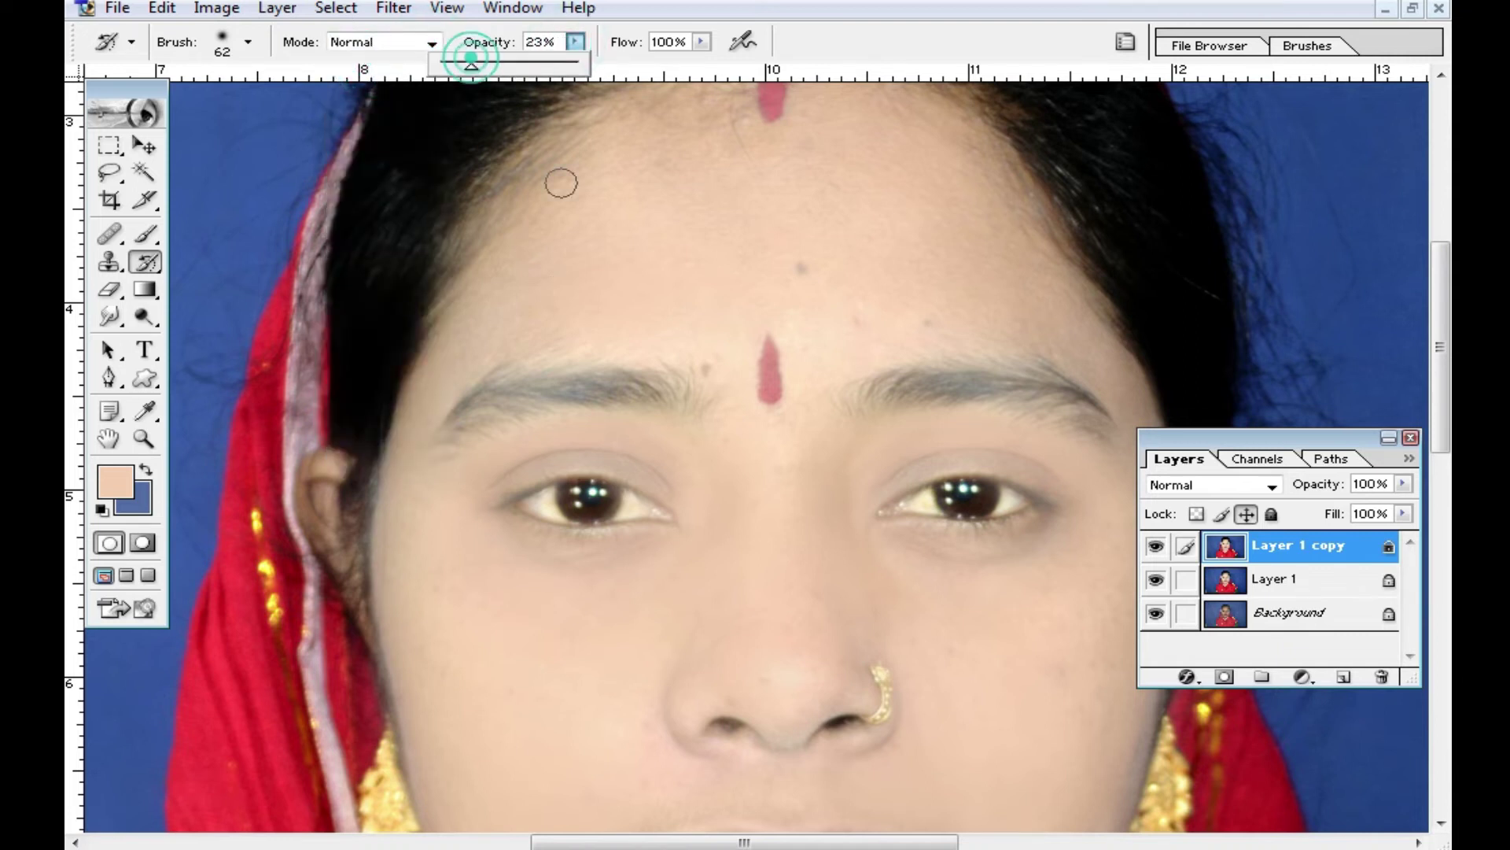
mouse_move(661, 390)
mouse_down()
mouse_move(455, 425)
mouse_move(657, 395)
mouse_up()
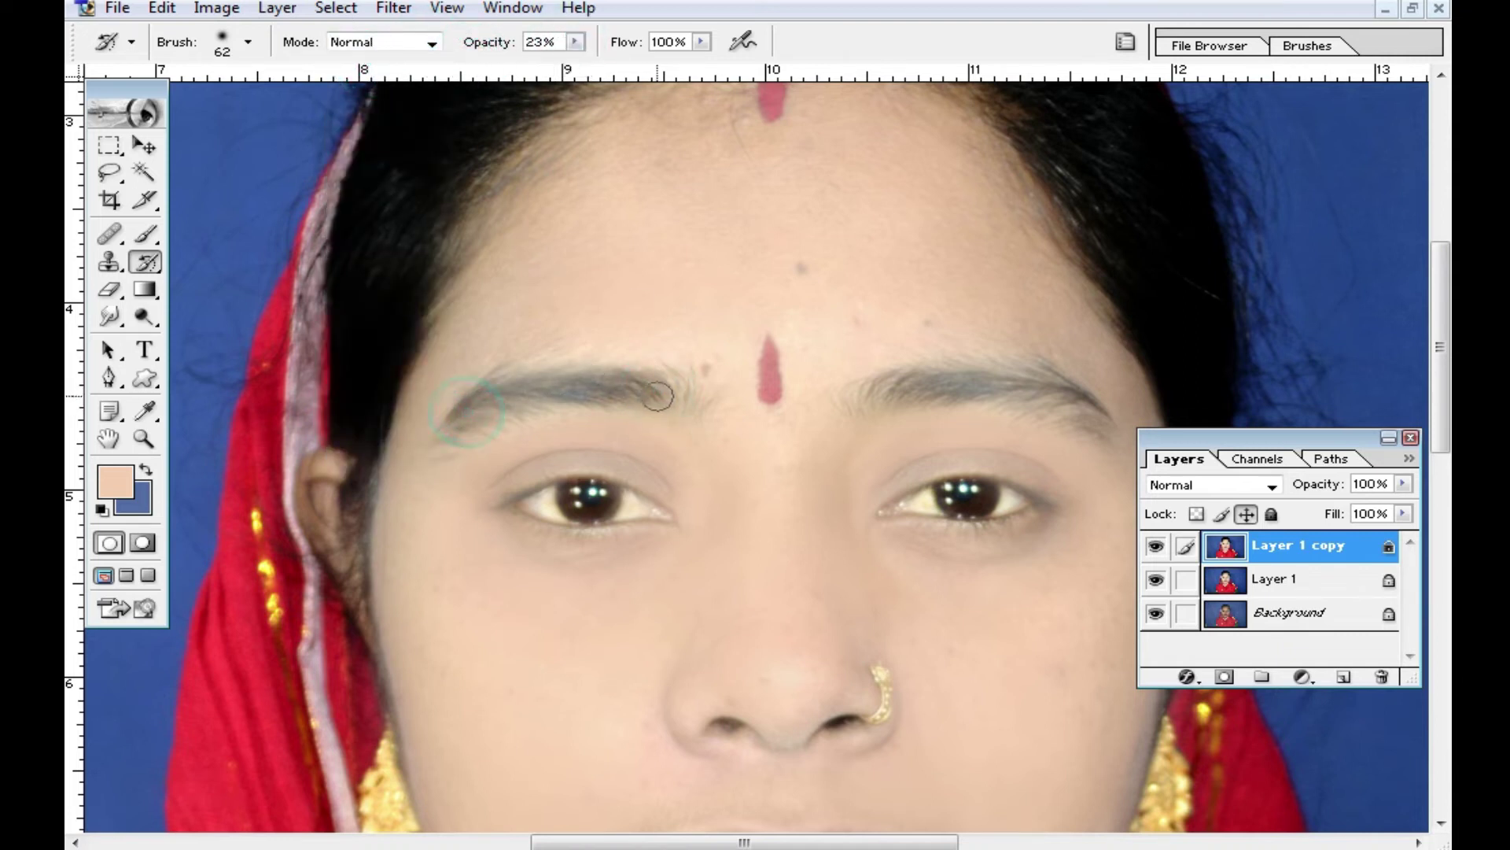
mouse_move(880, 391)
mouse_down()
mouse_move(1113, 433)
mouse_move(962, 380)
mouse_up()
mouse_move(669, 385)
mouse_down()
mouse_move(593, 377)
mouse_move(449, 433)
mouse_up()
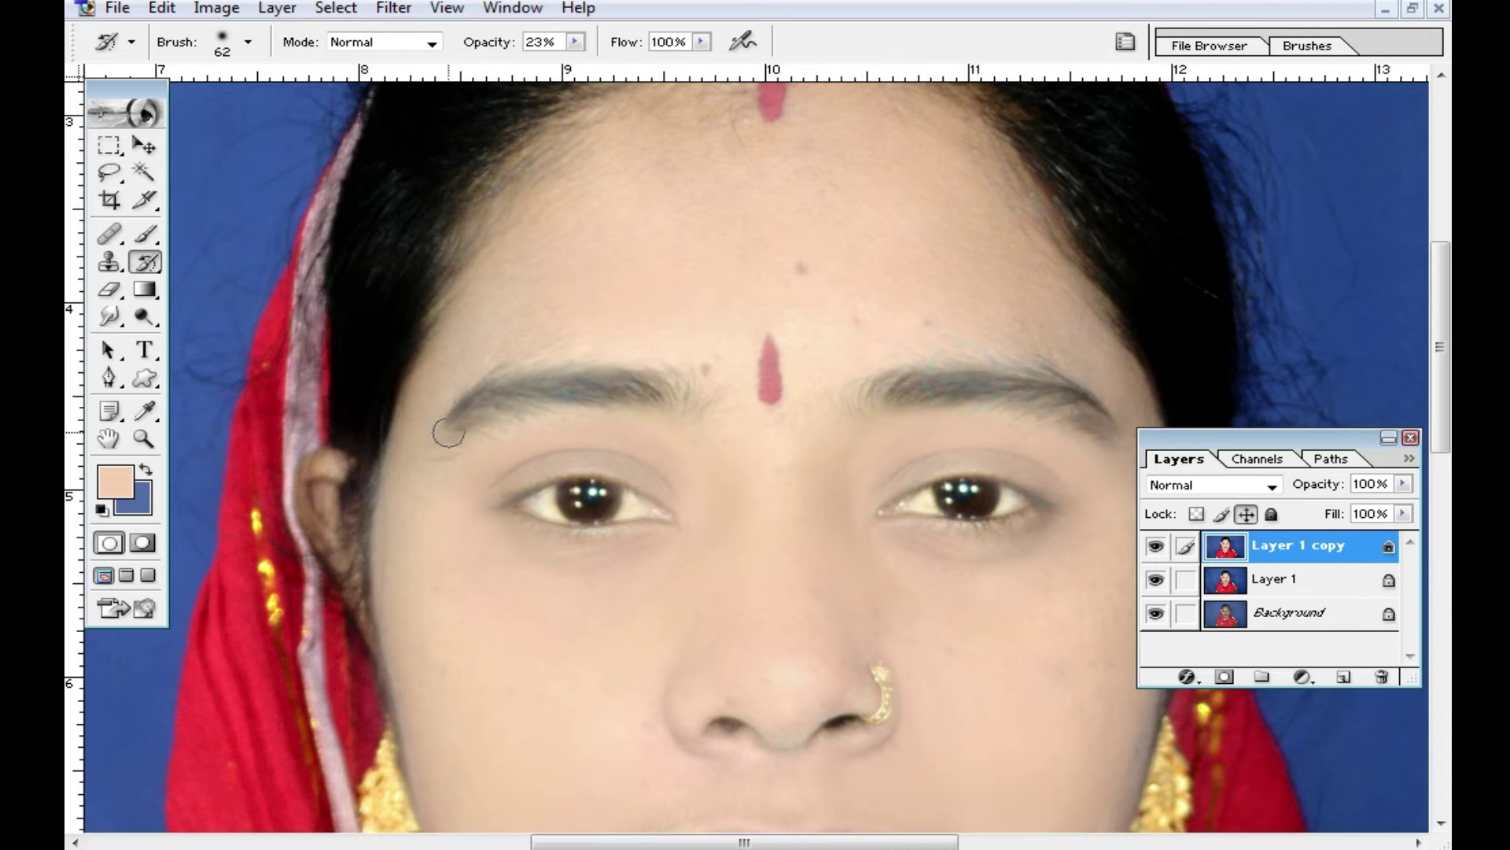
drag(757, 356, 770, 388)
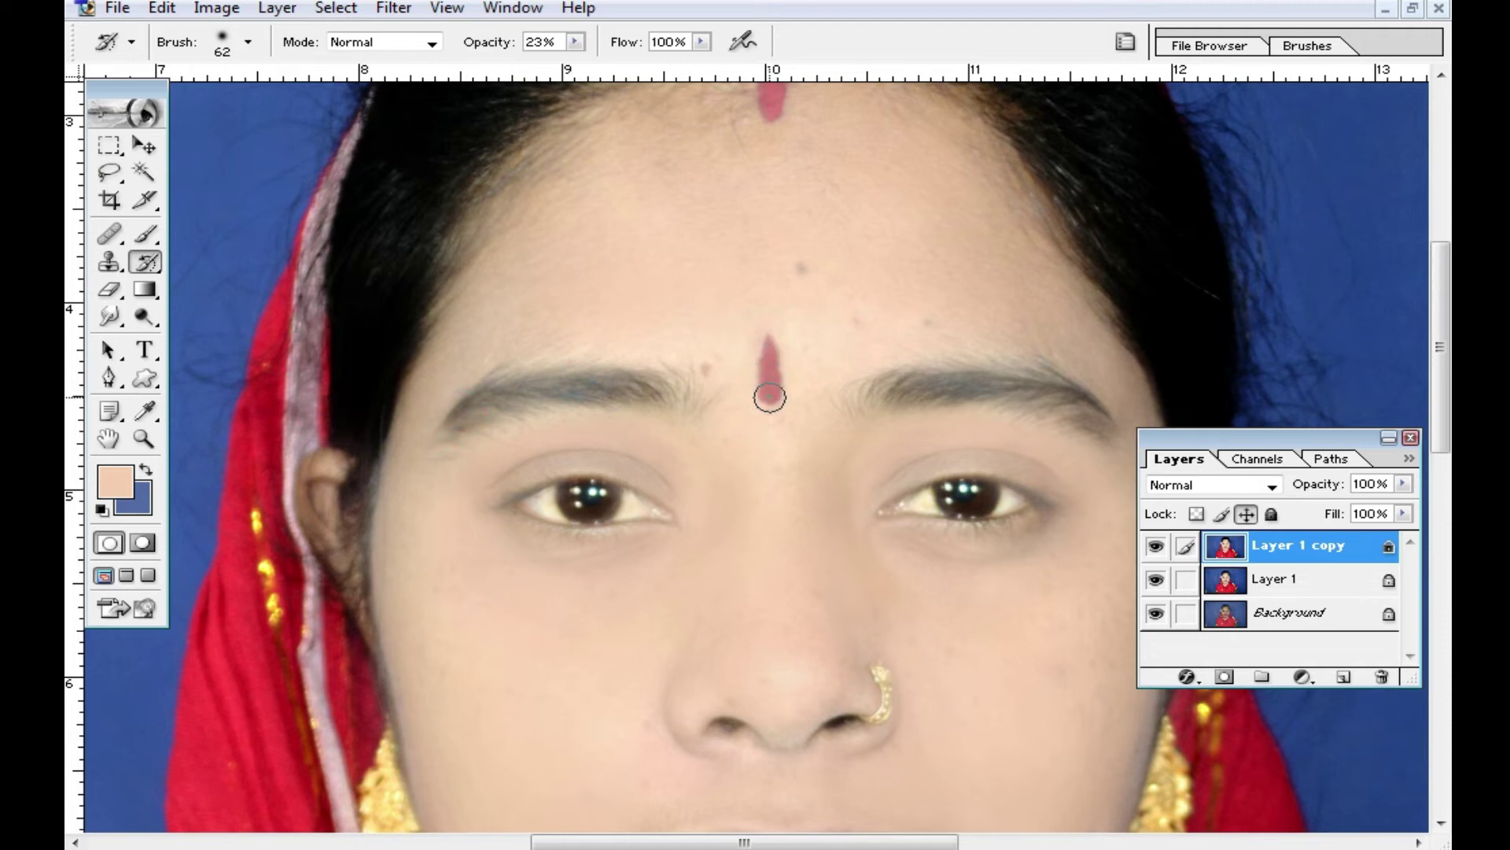
scroll(789, 422, up, 3)
drag(765, 200, 758, 225)
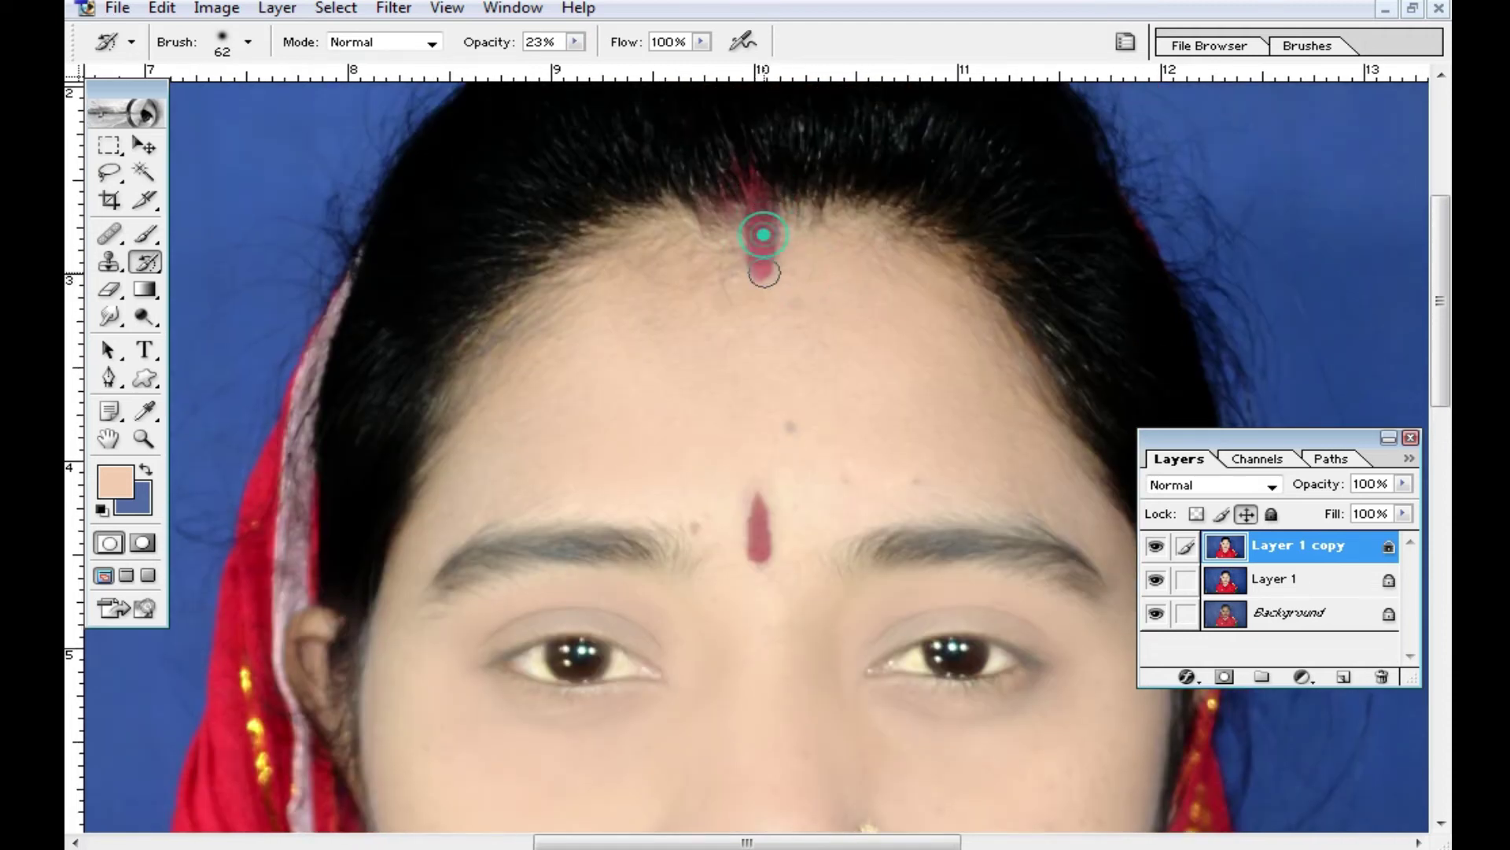
Zoom out to the full torso and merge the retouched copy down into Layer 1.
ctrl+alt+click(831, 385)
ctrl+alt+click(813, 446)
ctrl+alt+click(772, 559)
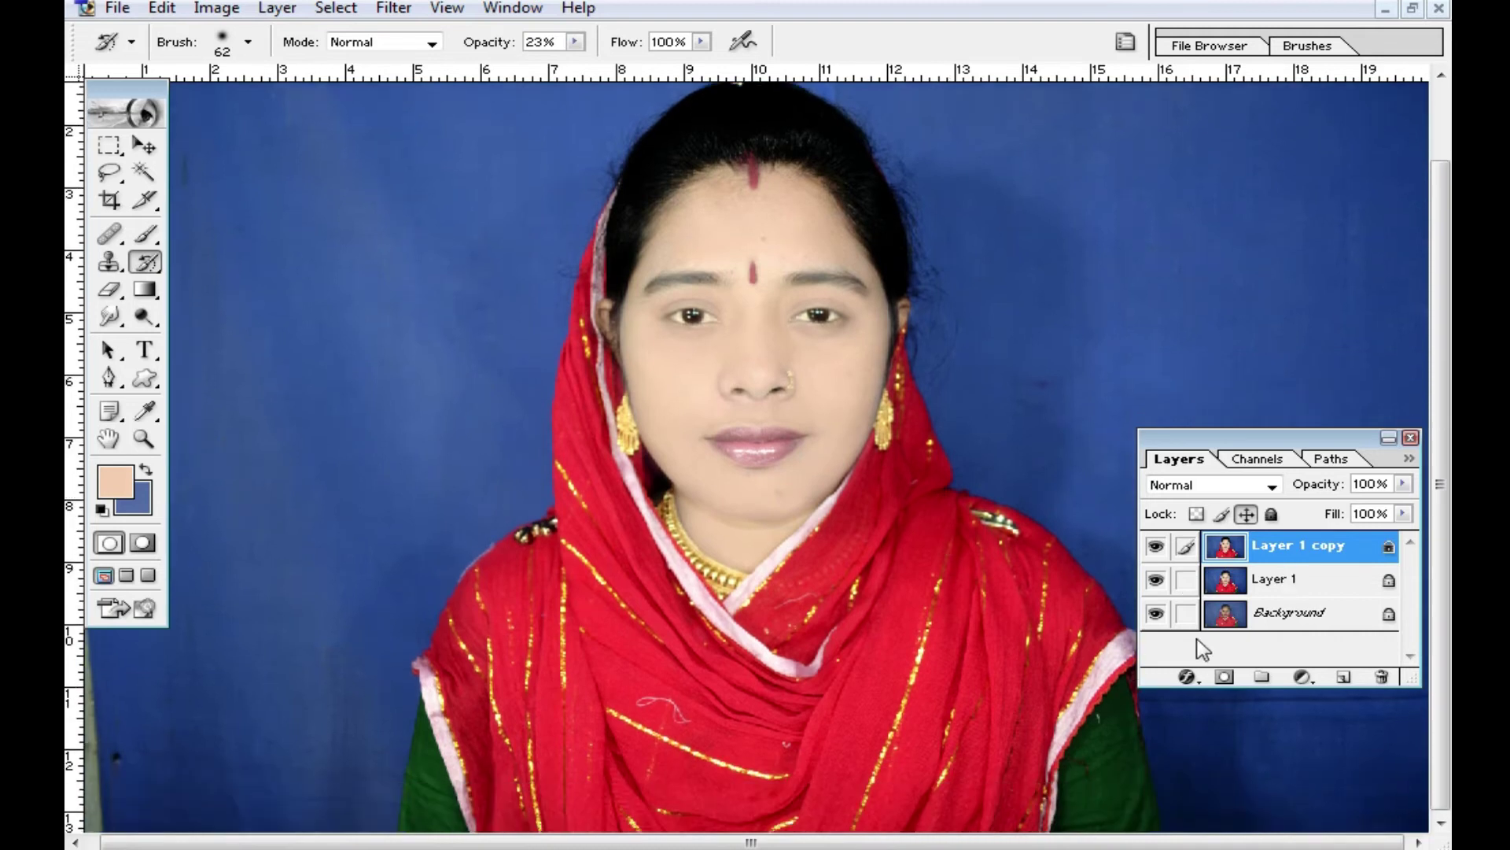
key(ctrl+e)
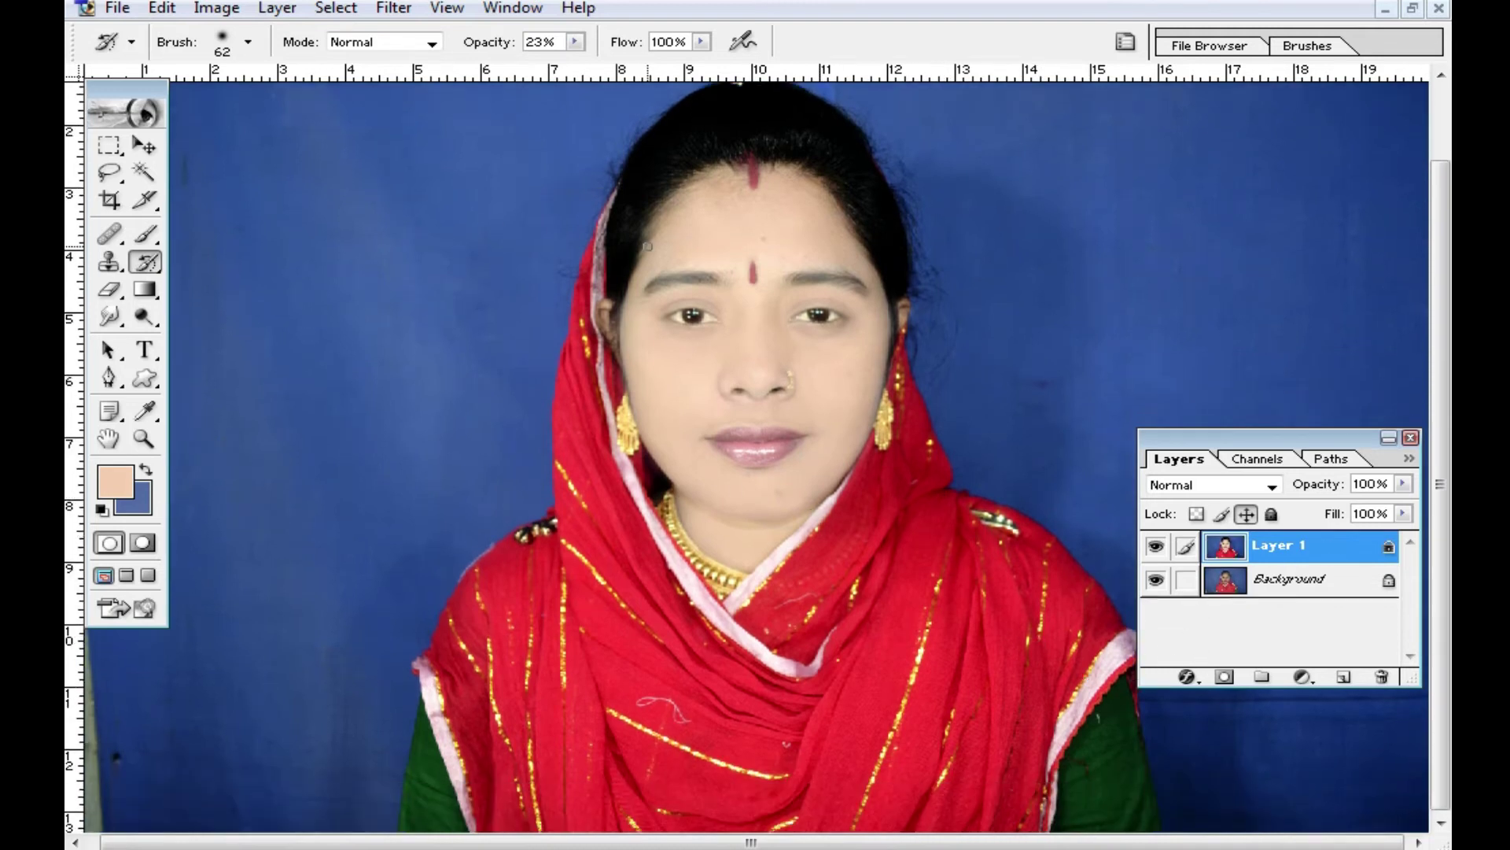
Set Noiseware Professional to luminance noise level +20 and sharpening 3.
click(394, 12)
mouse_move(460, 669)
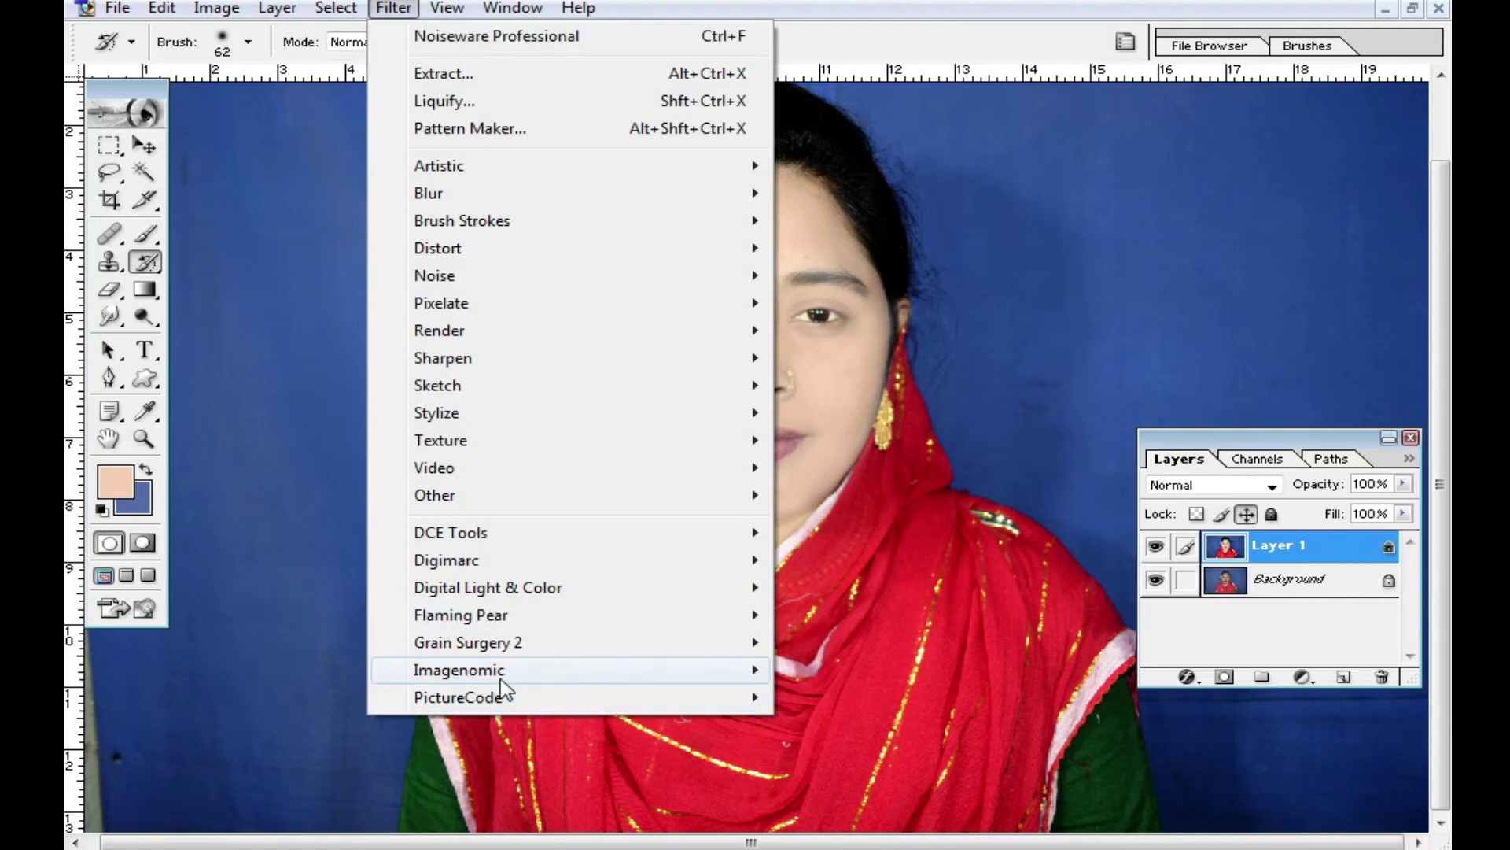
click(871, 671)
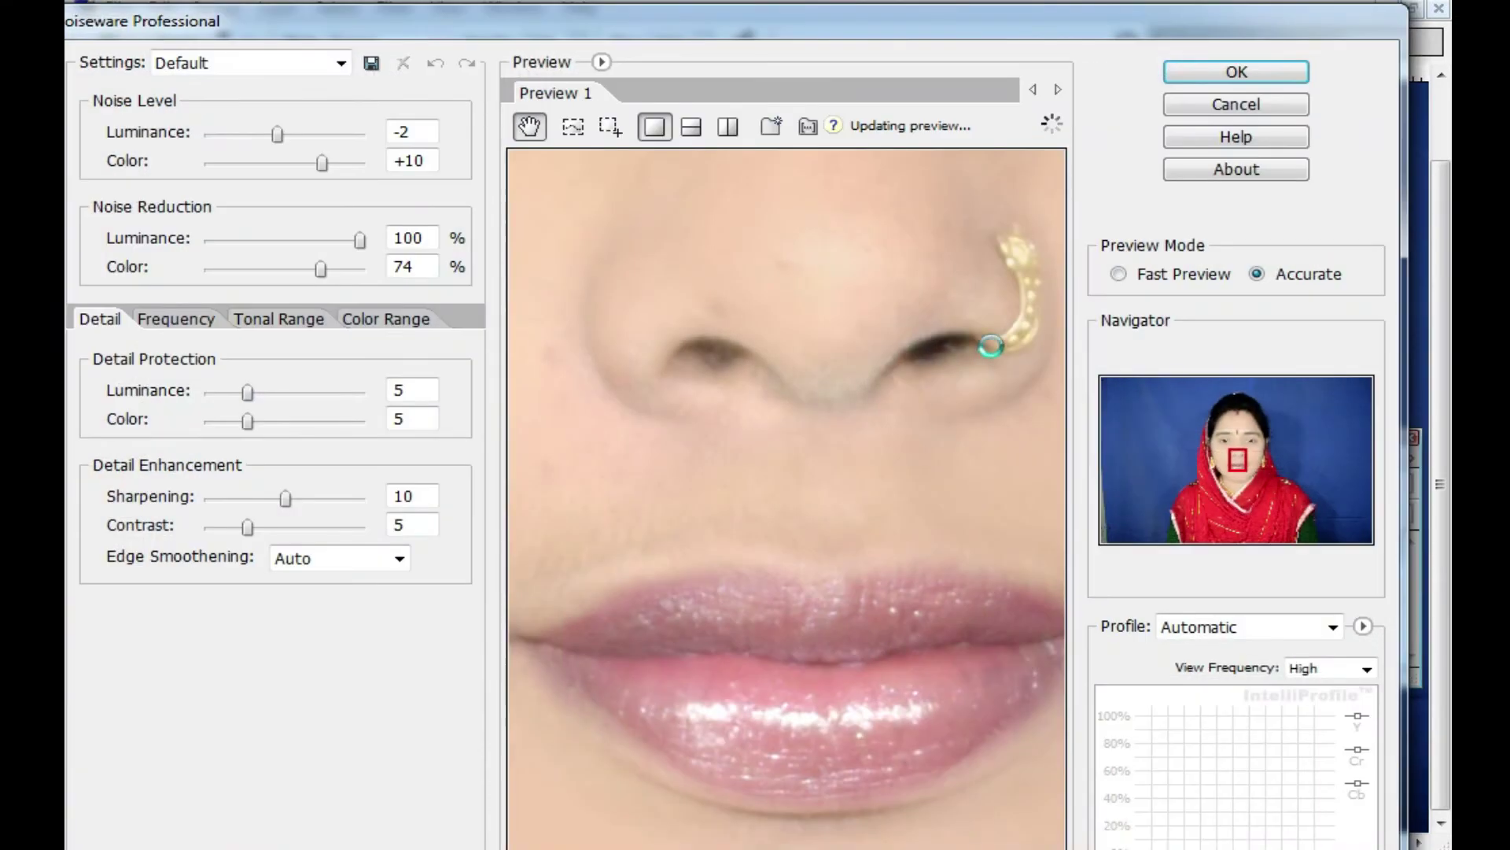
drag(779, 243, 948, 520)
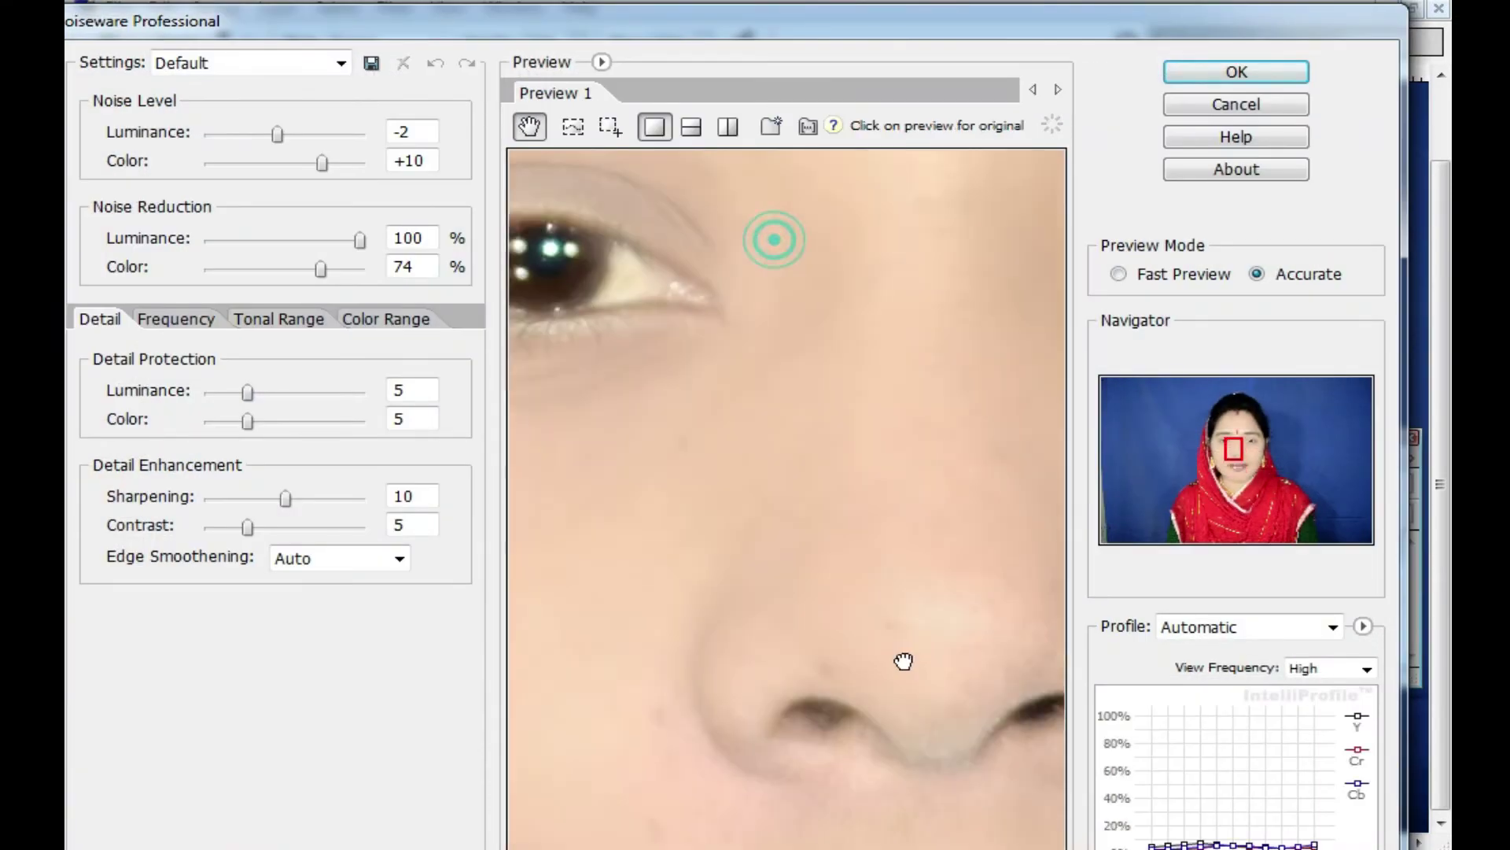
drag(917, 606, 860, 432)
drag(277, 133, 361, 134)
drag(893, 630, 550, 431)
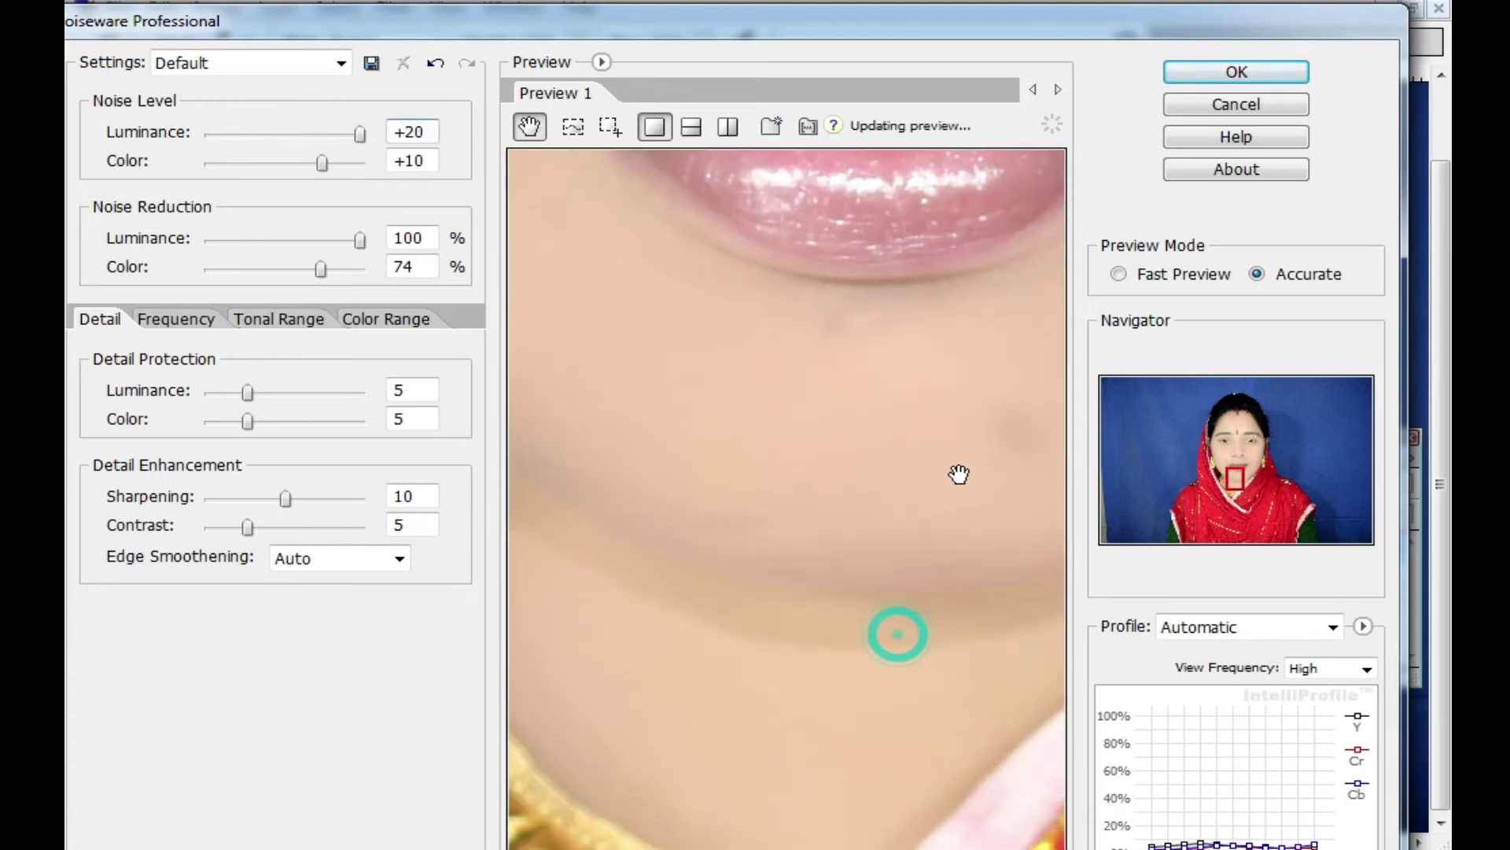
drag(285, 495, 233, 497)
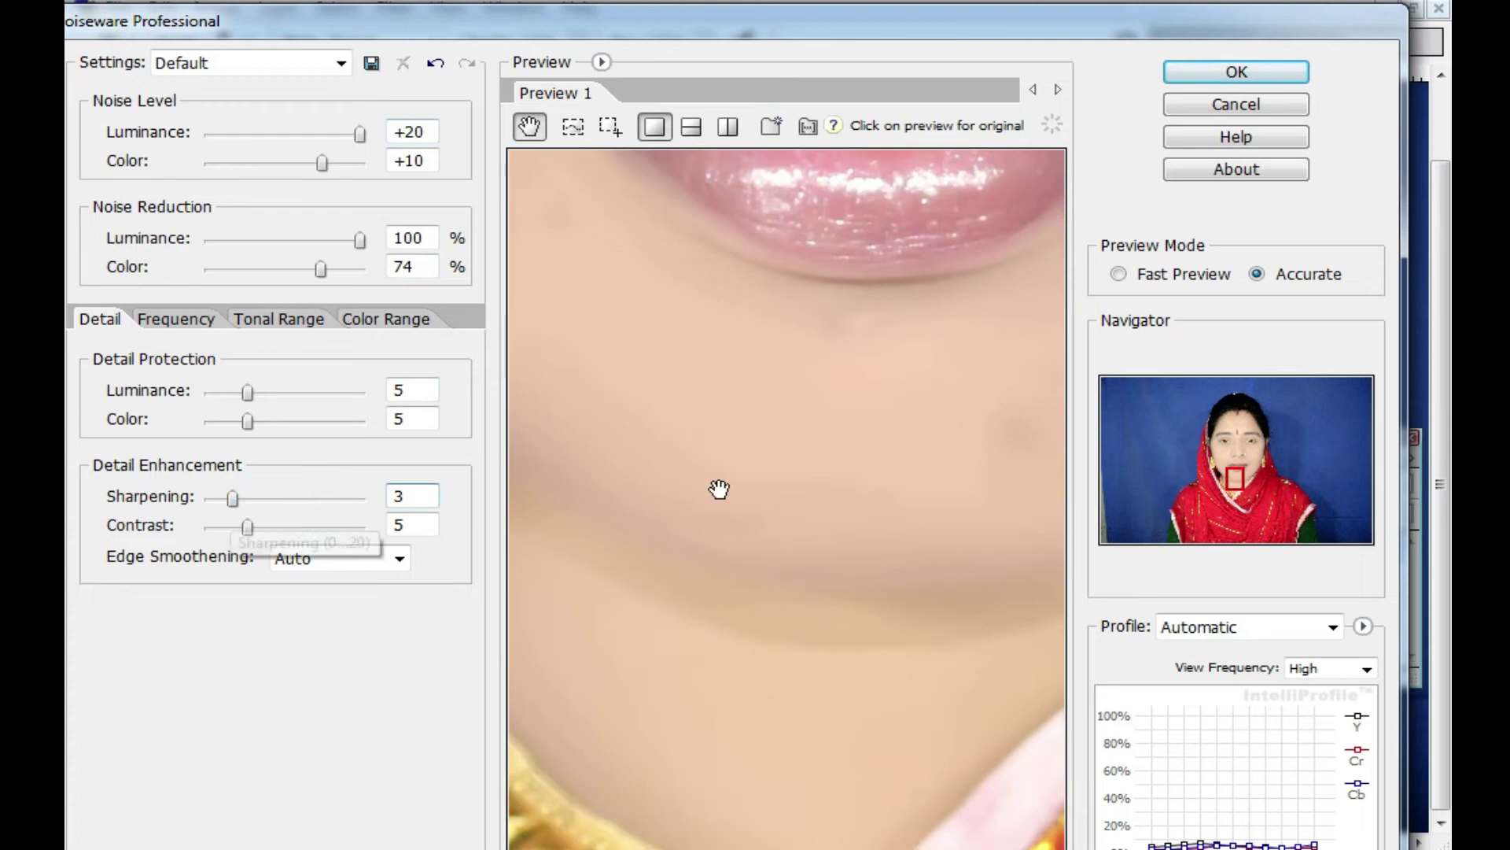
Check the lips, eyes and forehead bindi in the preview, then apply the filter.
drag(574, 165, 621, 404)
drag(856, 303, 798, 580)
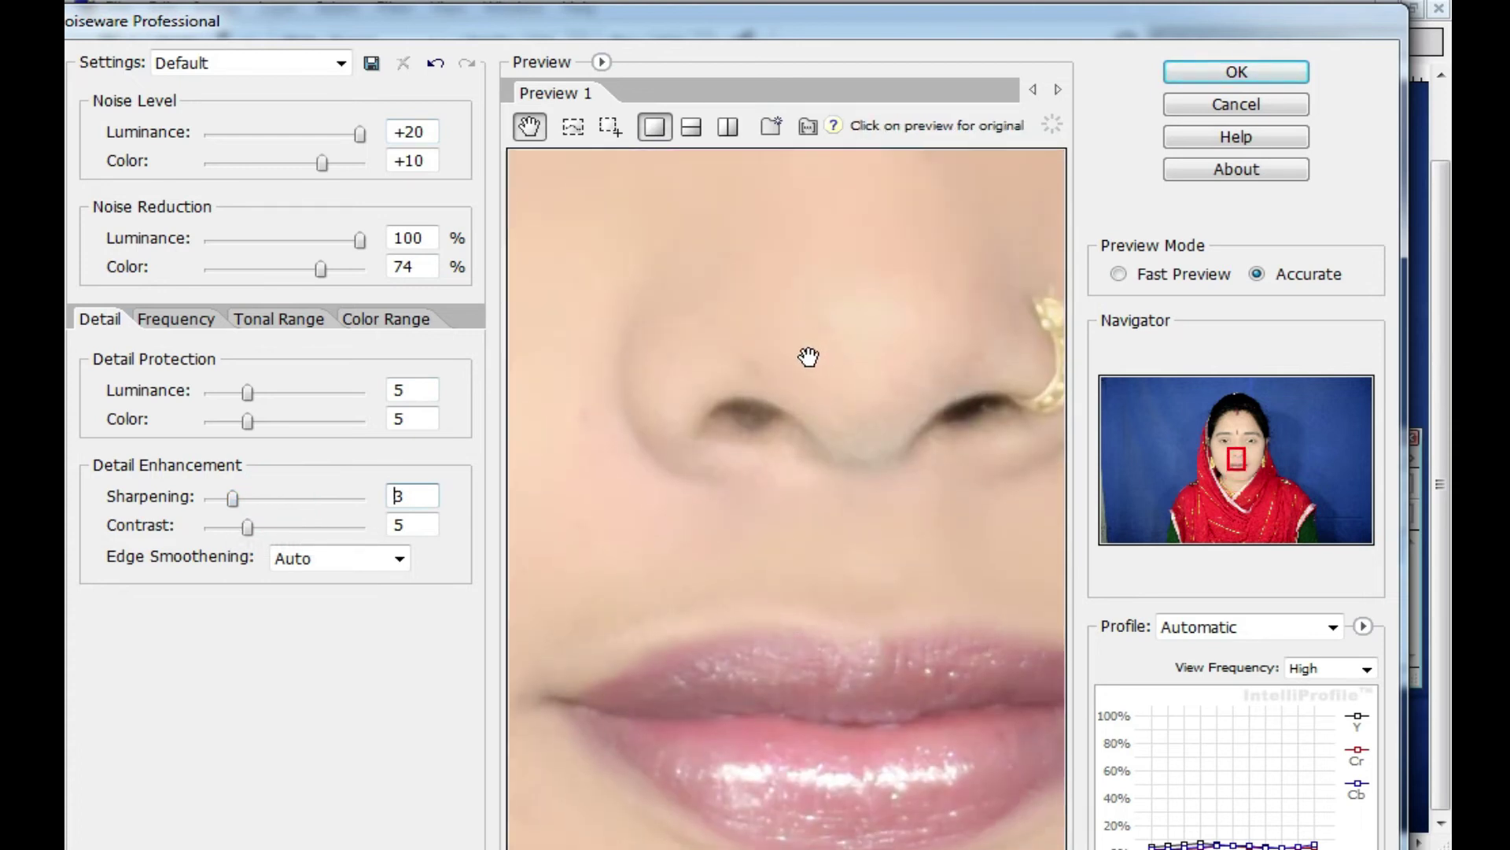
drag(852, 304, 843, 574)
drag(867, 383, 884, 621)
drag(863, 320, 893, 597)
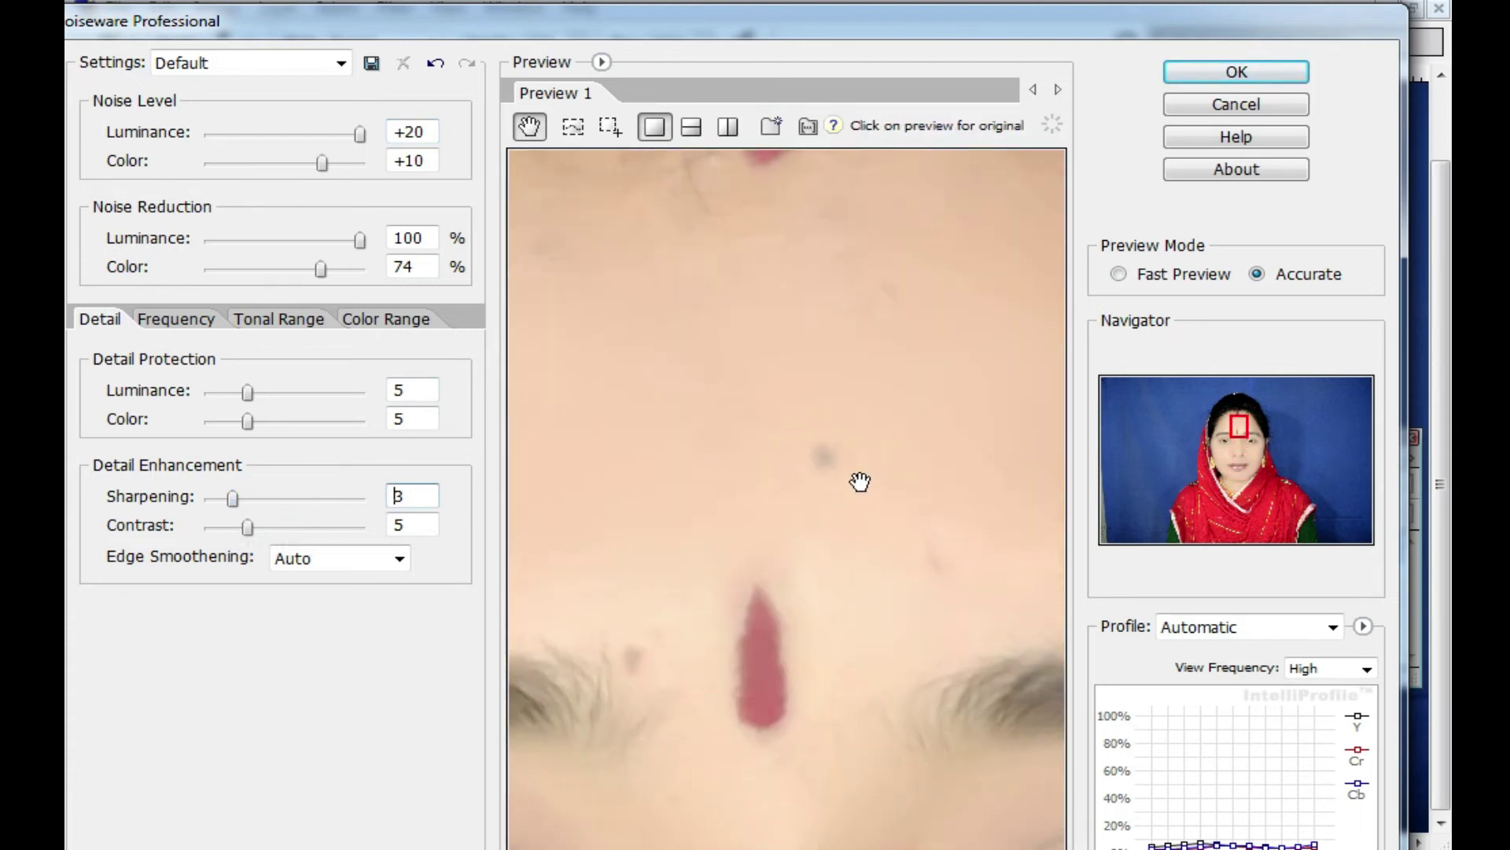
drag(755, 451, 935, 433)
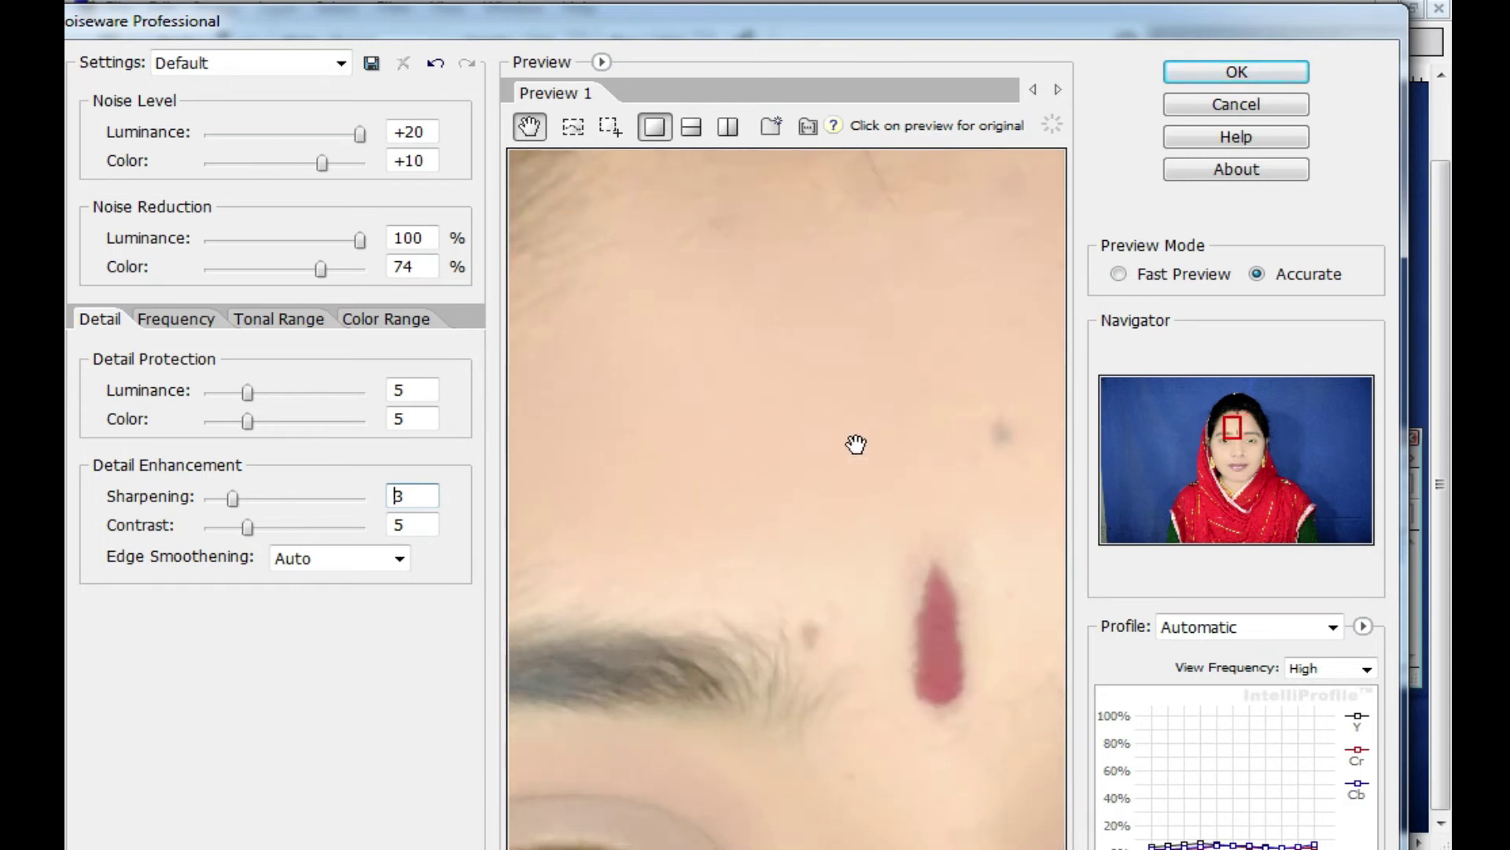
drag(854, 477, 860, 478)
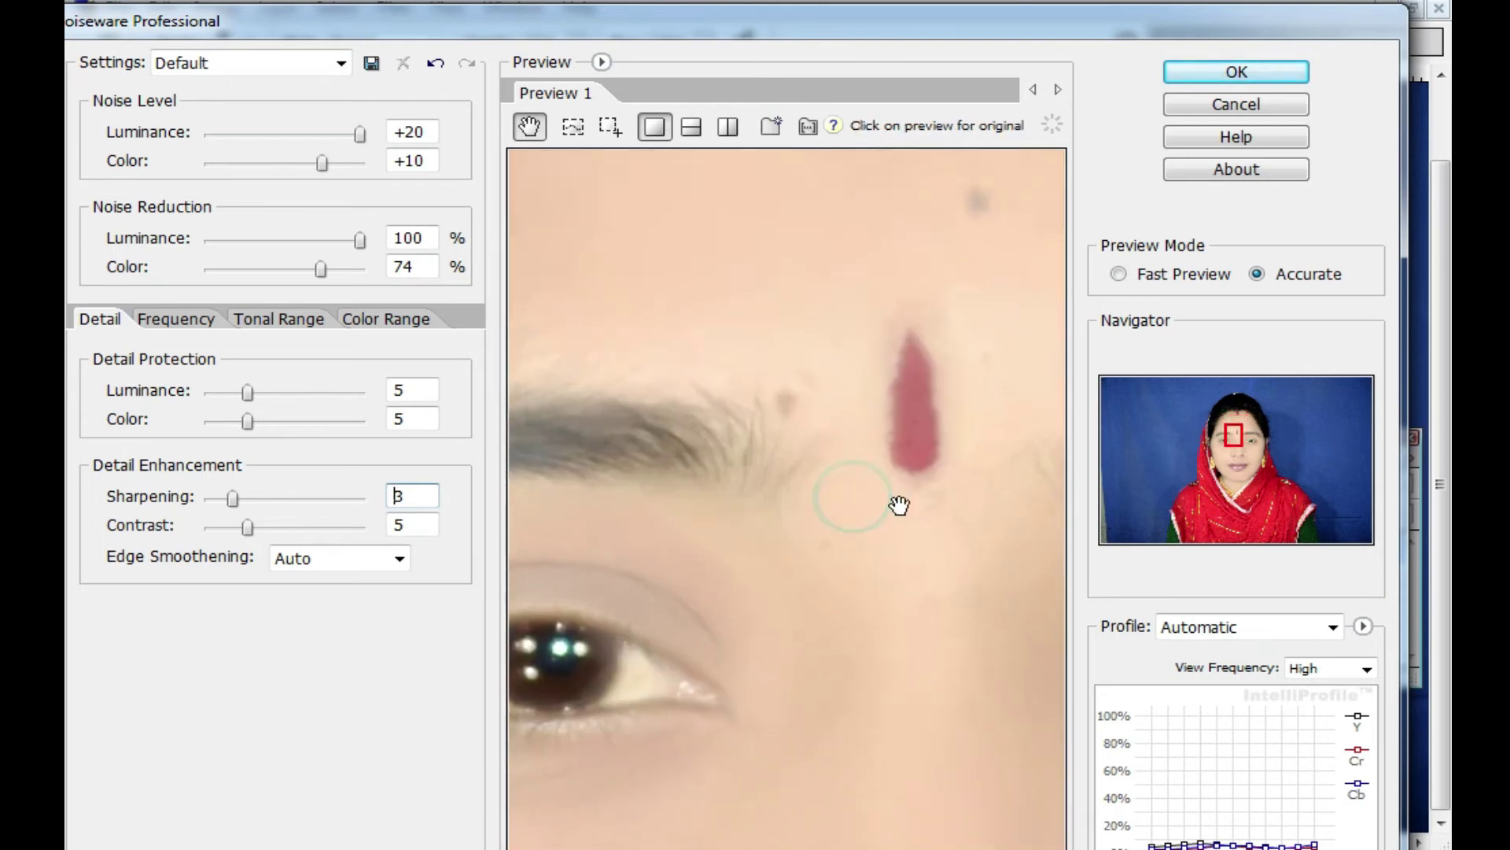
drag(910, 593, 903, 522)
mouse_move(897, 277)
mouse_down()
mouse_move(664, 178)
mouse_move(569, 199)
mouse_up()
click(1240, 73)
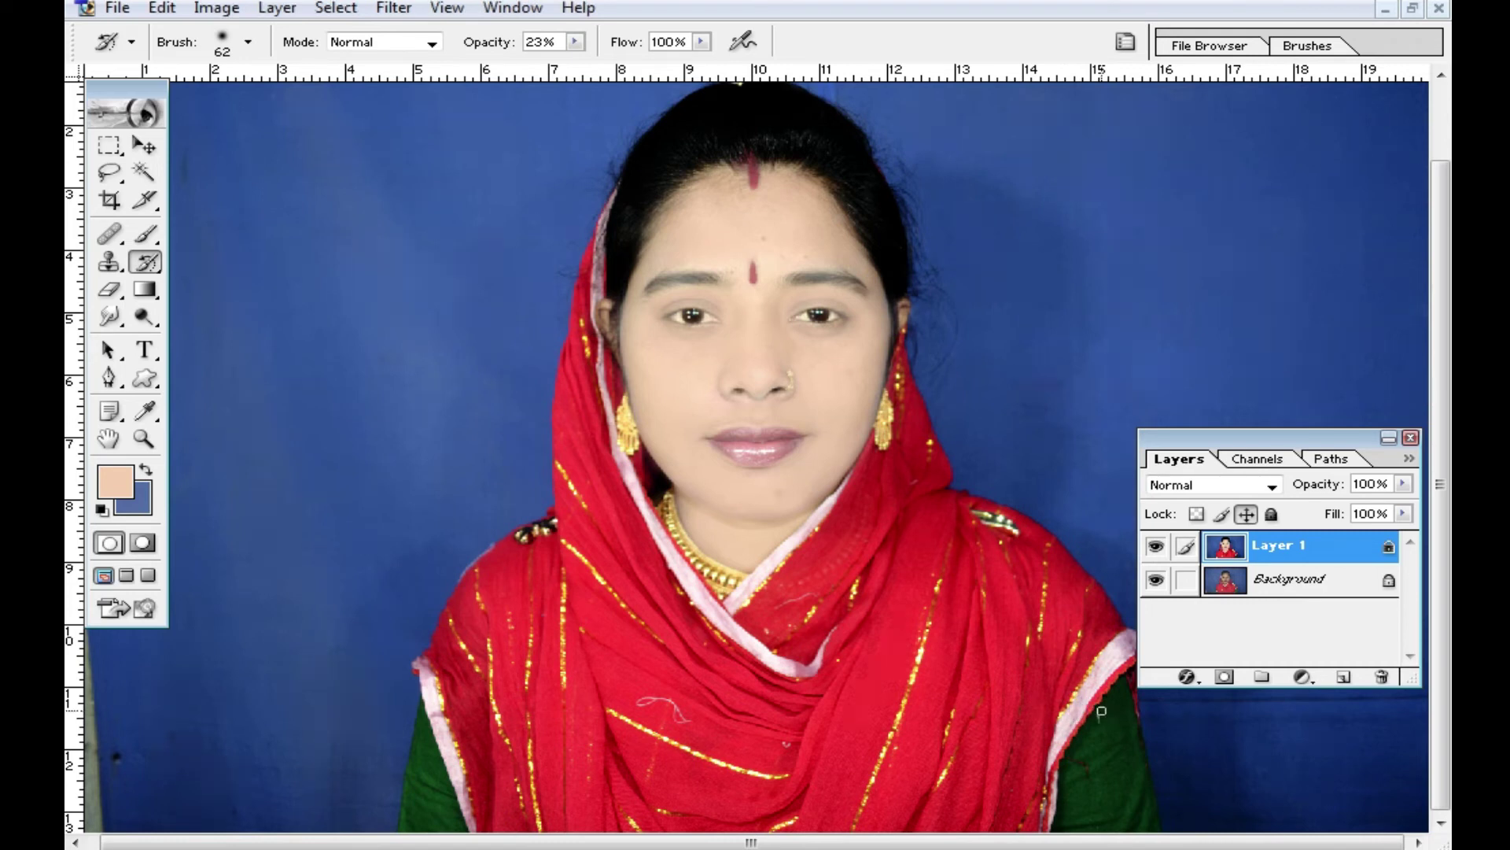
click(1156, 548)
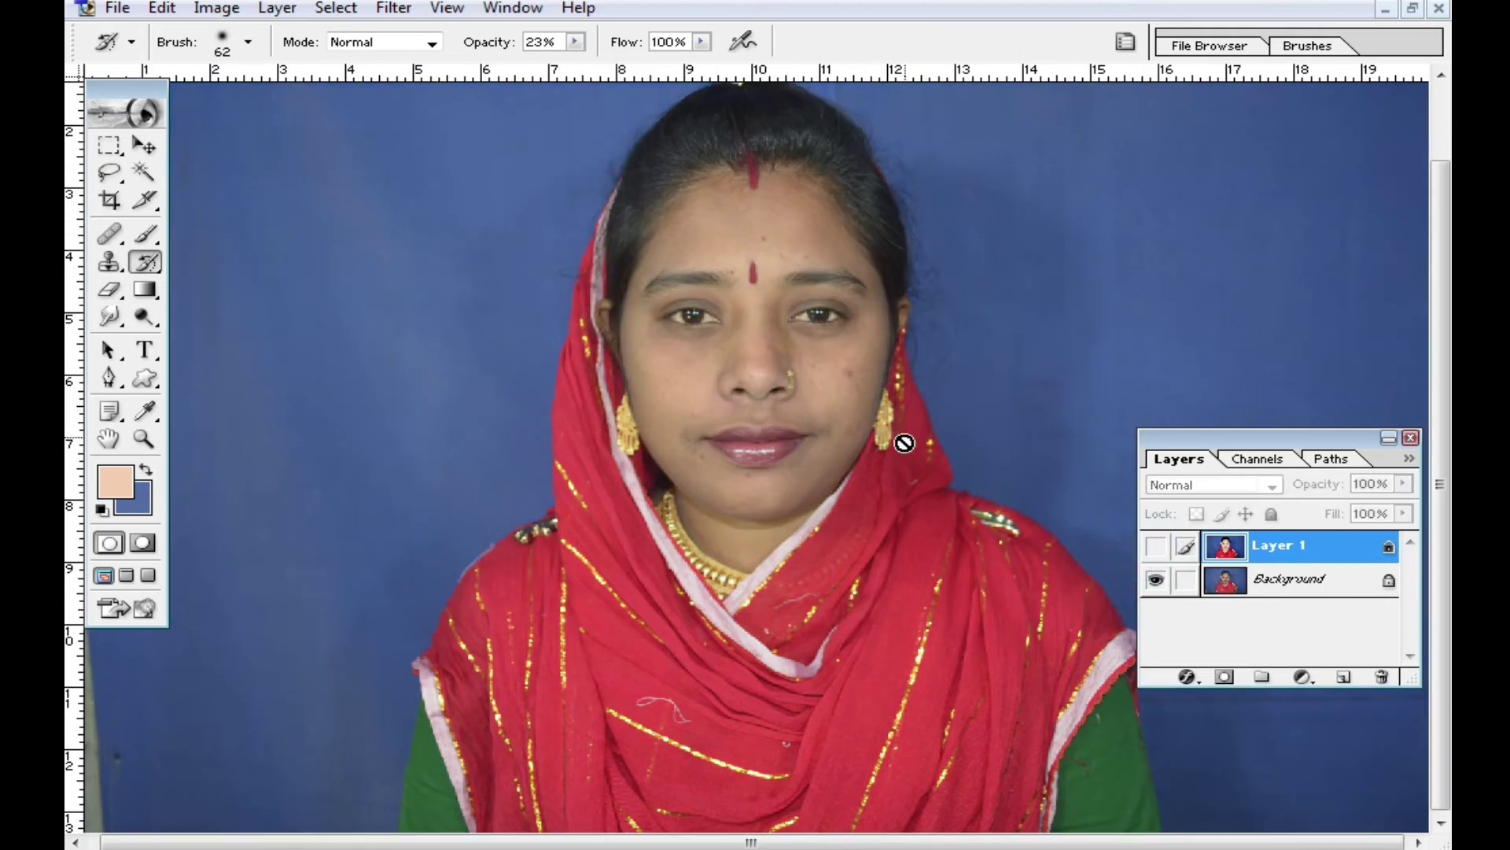
click(1157, 547)
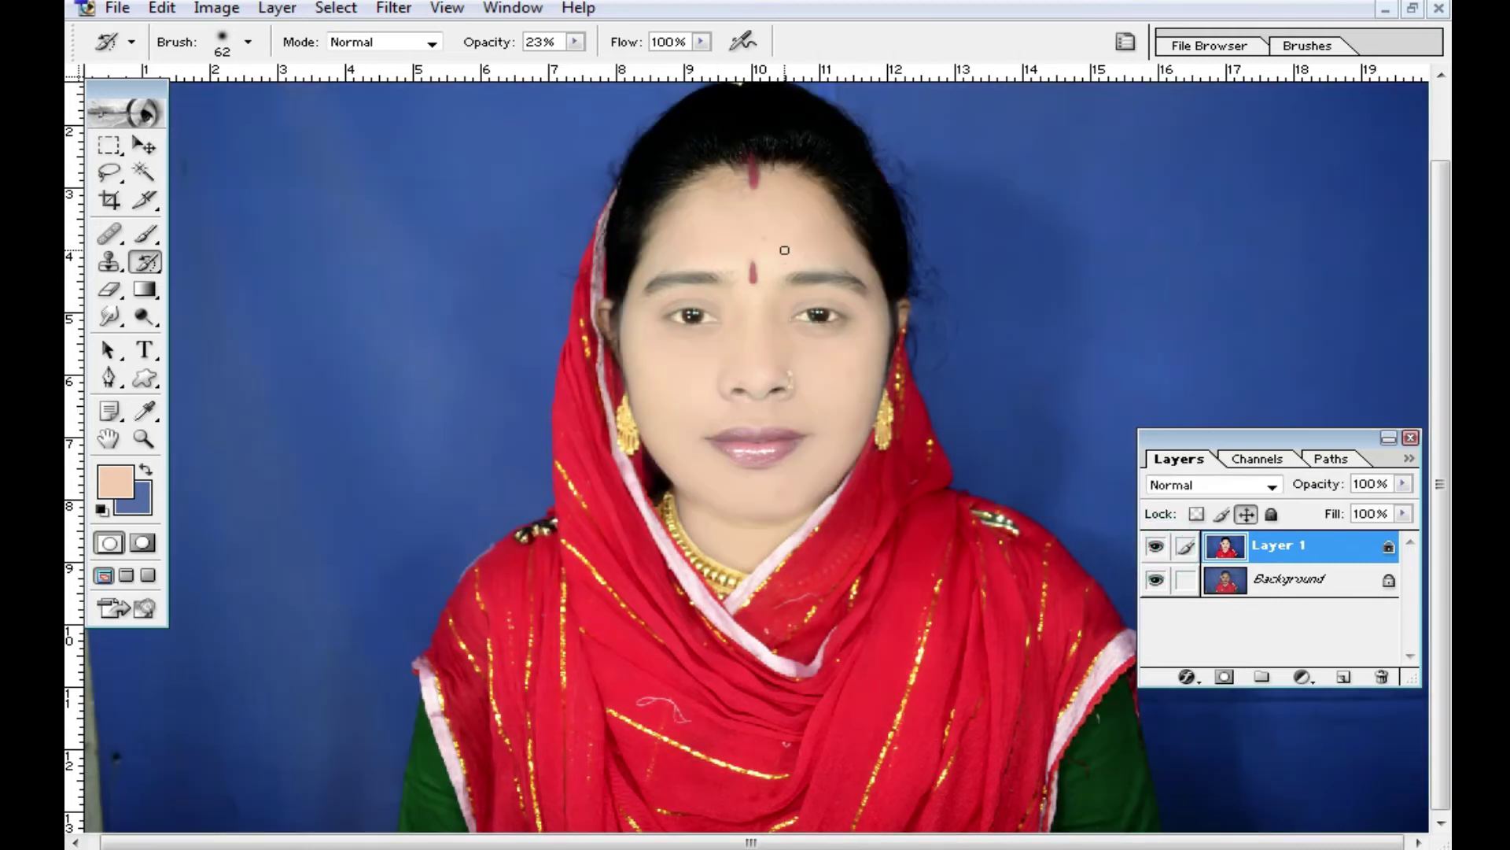
click(1157, 547)
click(1157, 547)
click(1158, 547)
click(1157, 547)
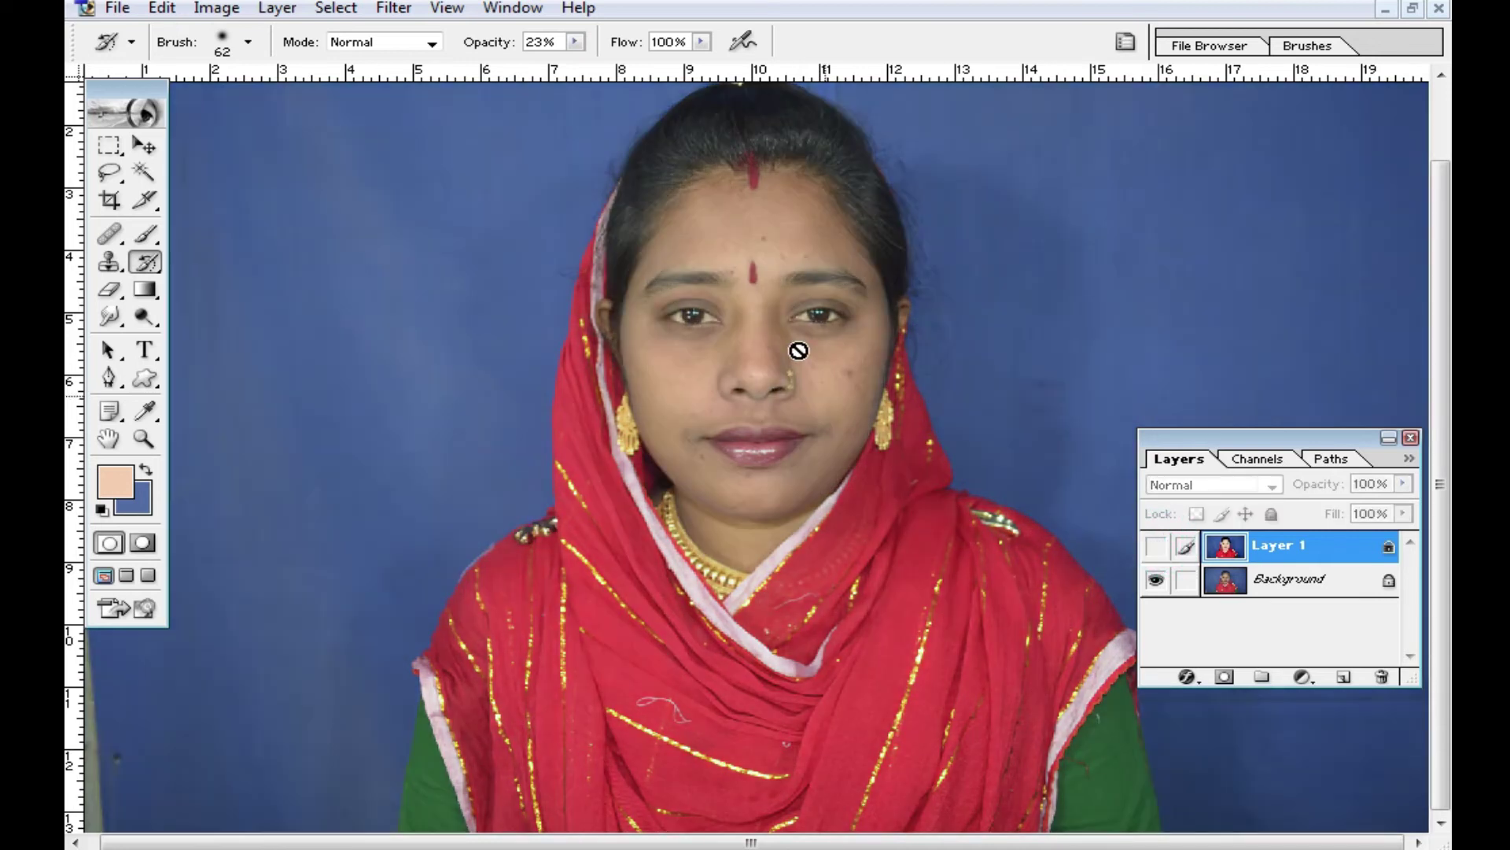
click(1157, 547)
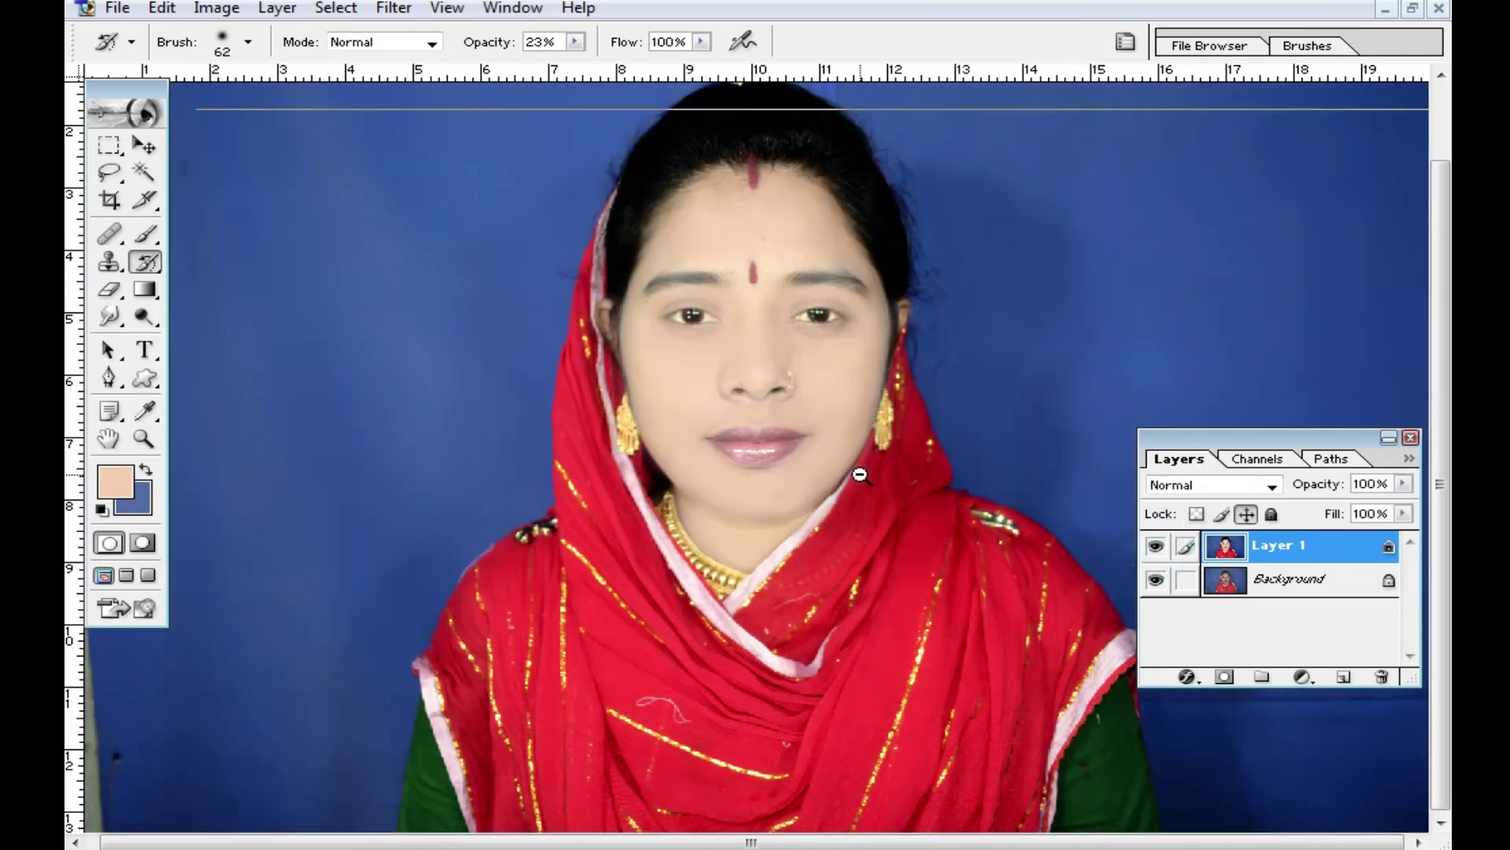
key(ctrl+0)
click(145, 175)
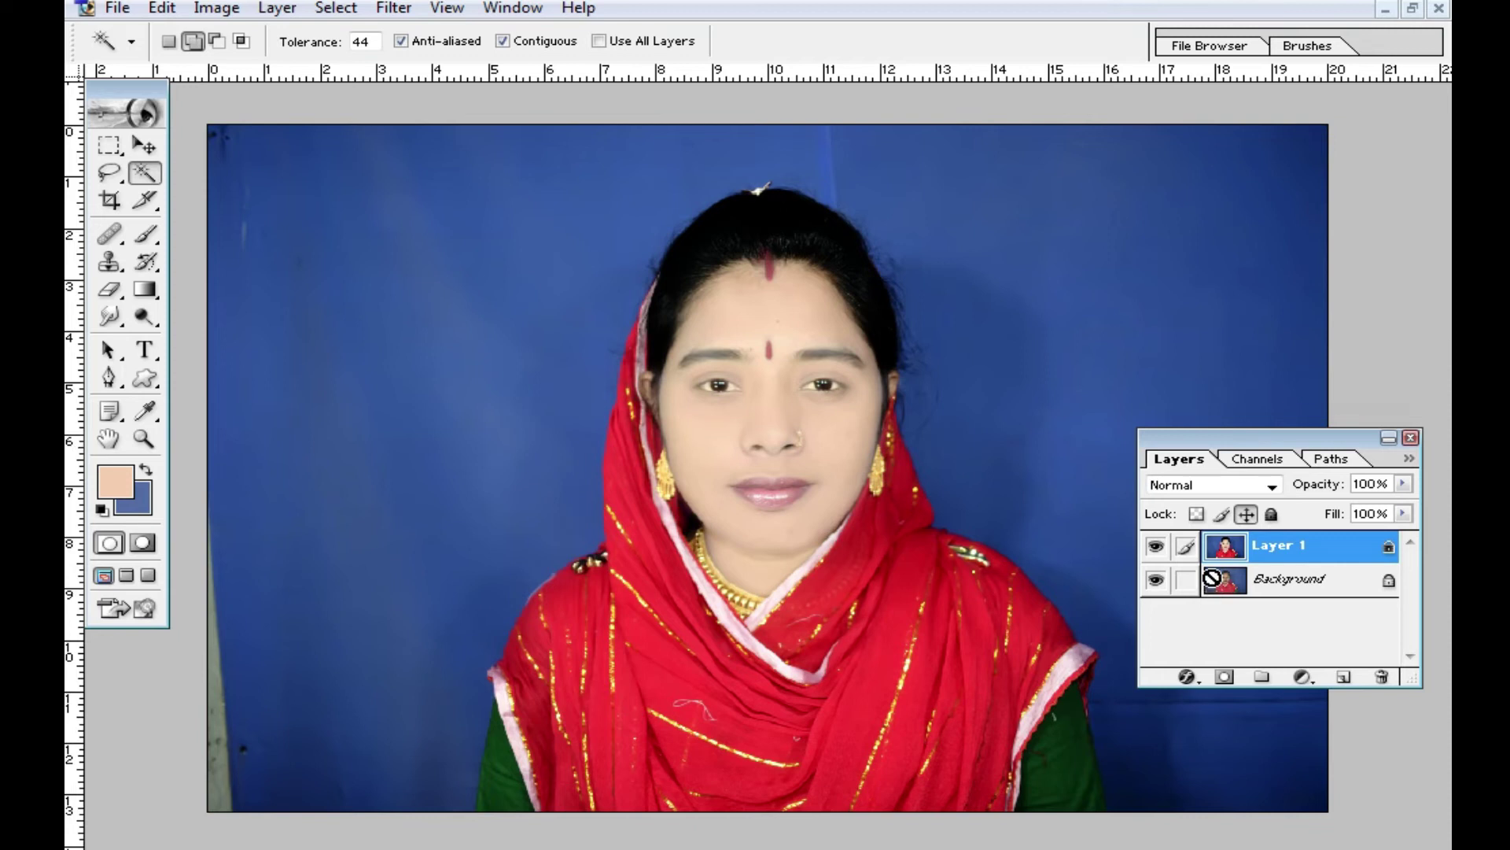
Merge the layers and Magic Wand-select the blue backdrop, including the bottom patches.
key(ctrl+e)
click(551, 319)
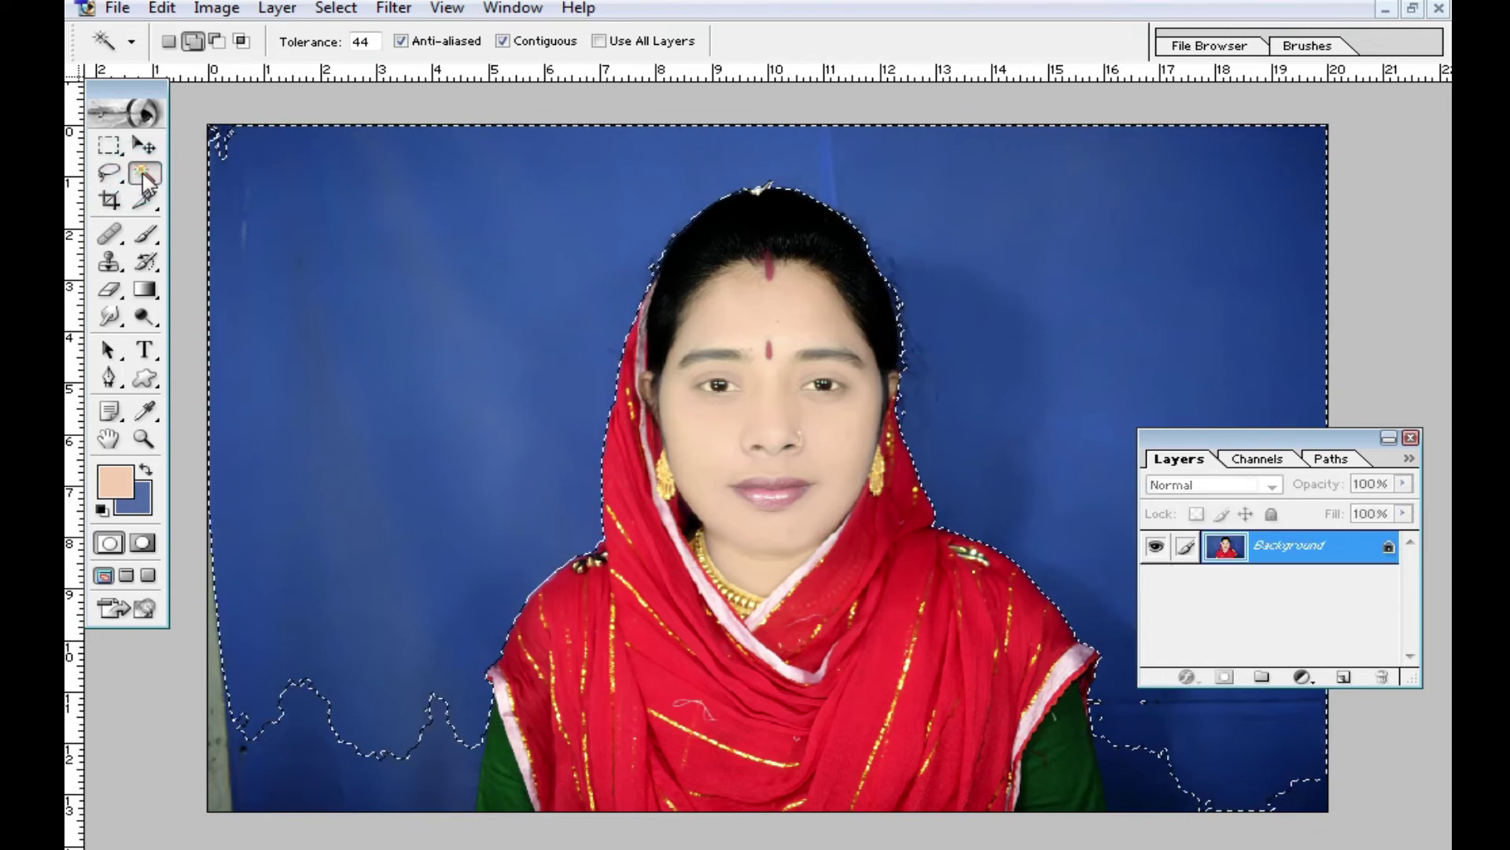
click(380, 735)
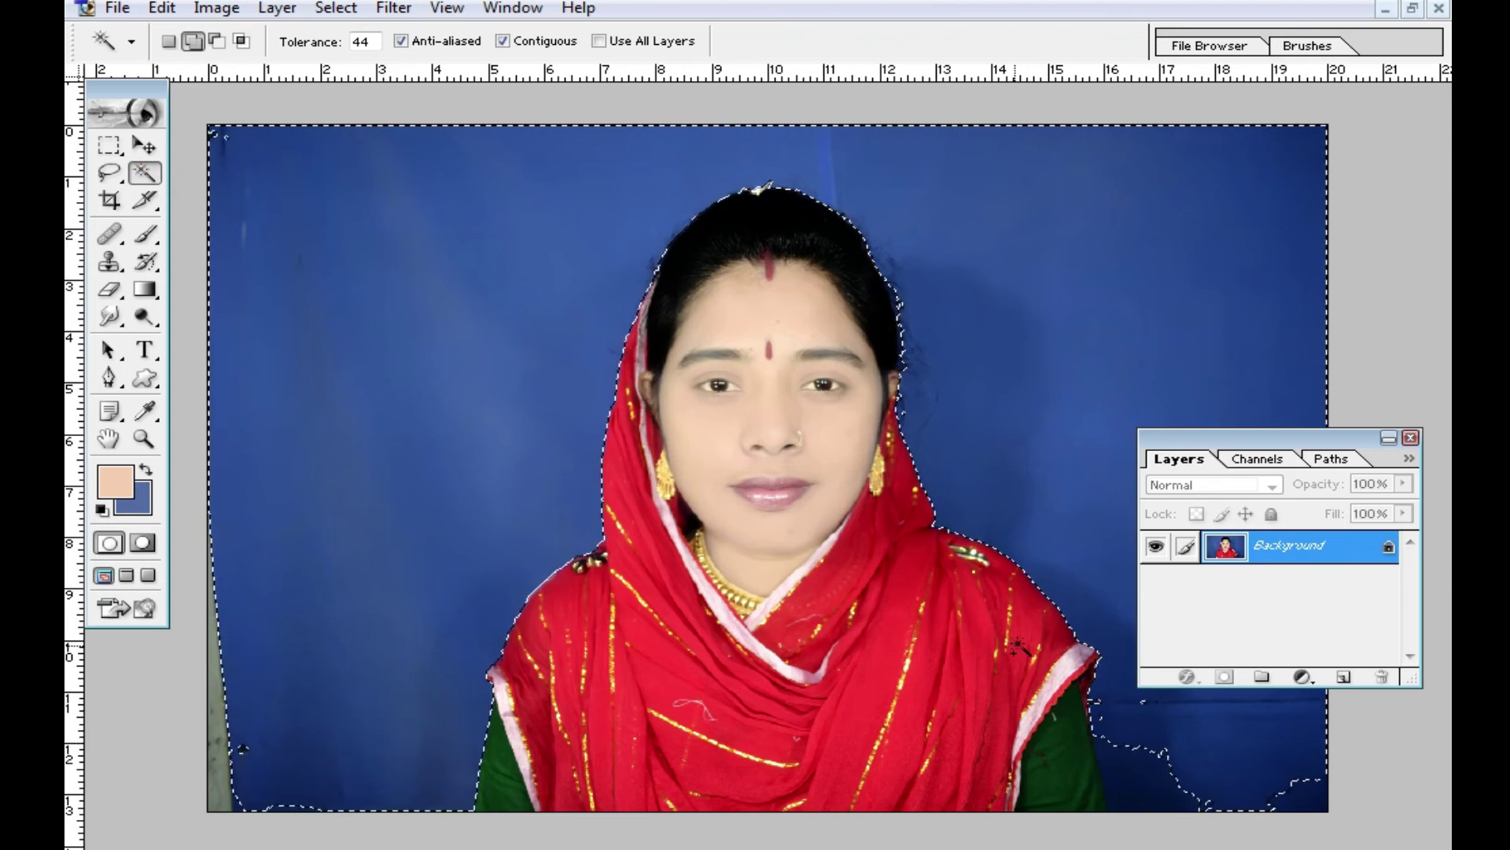
click(1192, 763)
click(964, 317)
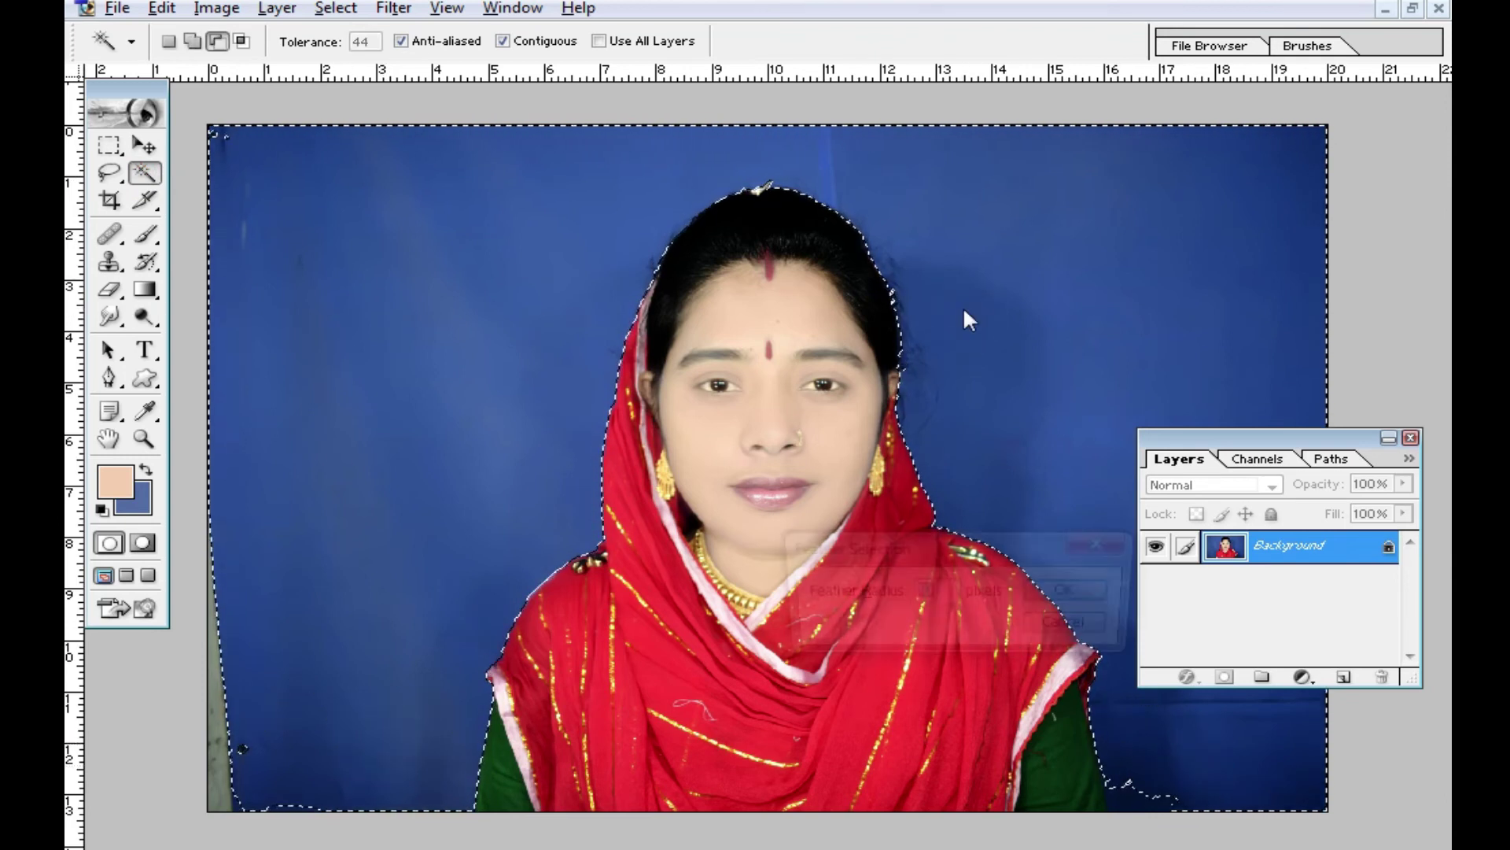
Feather the backdrop selection by 3 pixels and fill it with flat blue.
key(ctrl+alt+d)
double_click(939, 599)
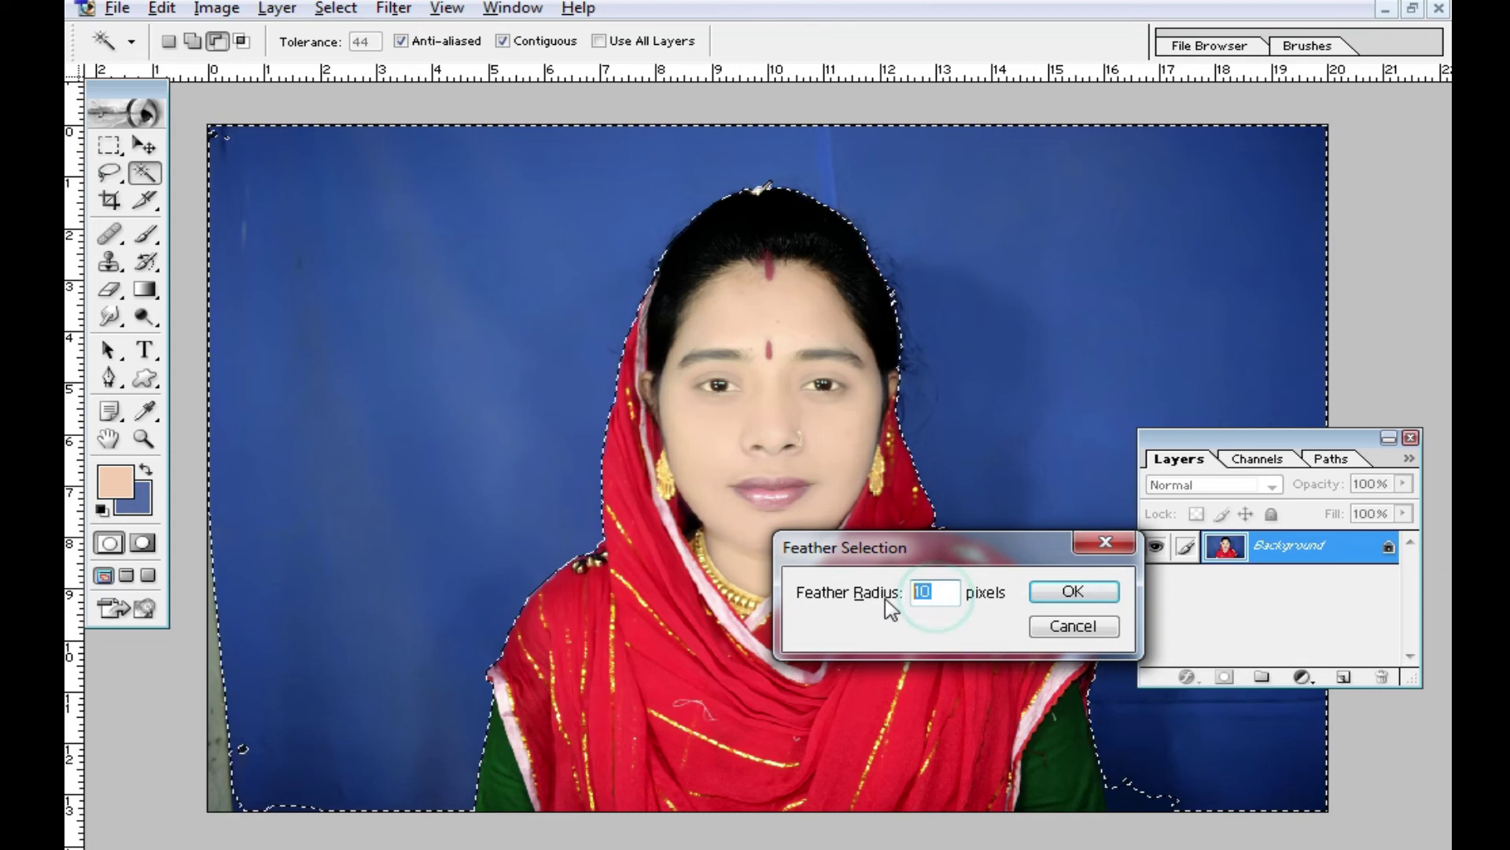
text(3)
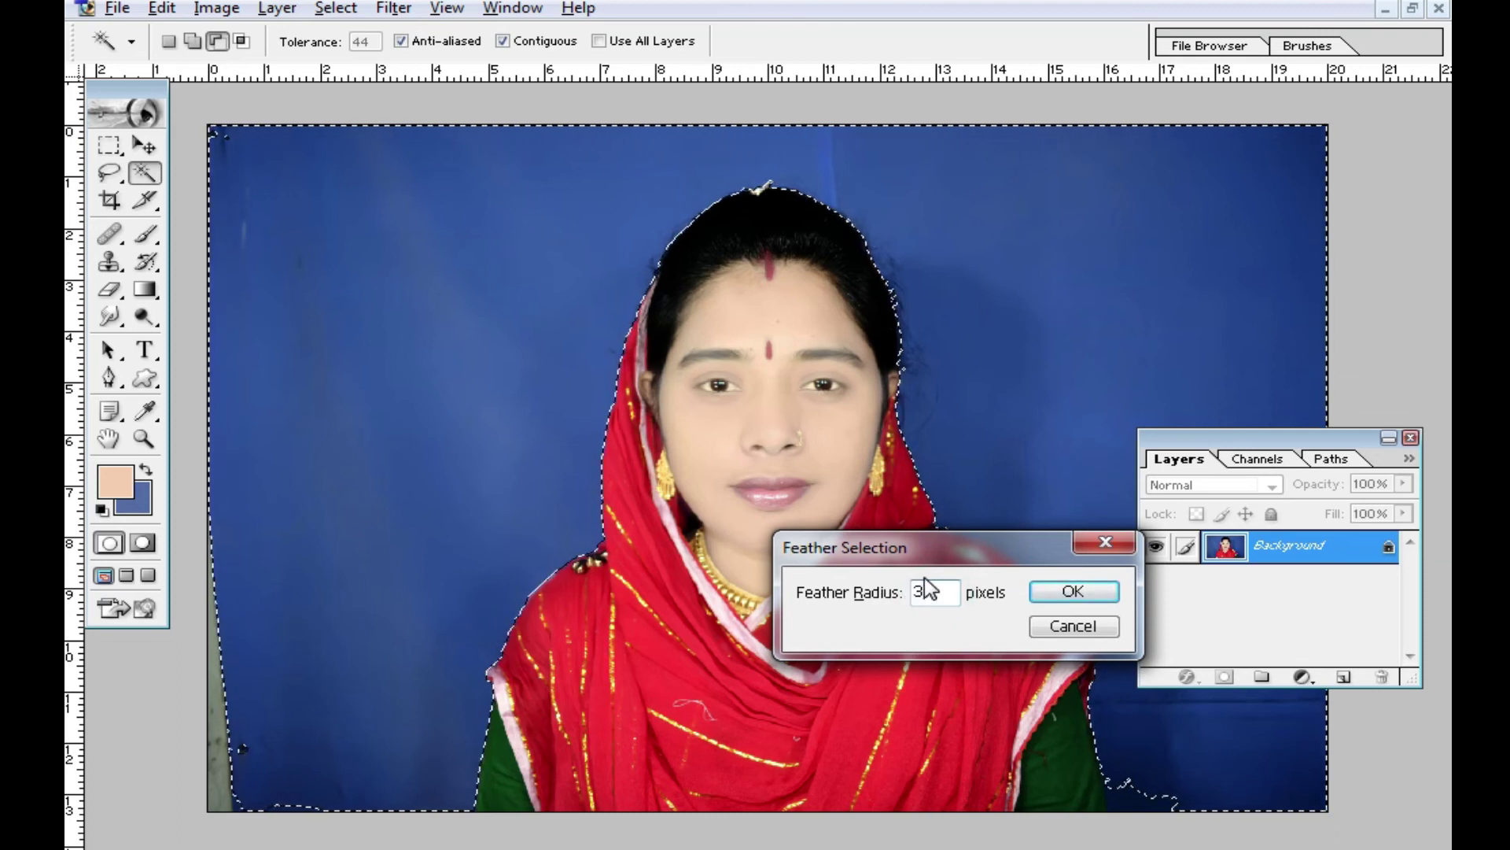
key(Return)
key(Delete)
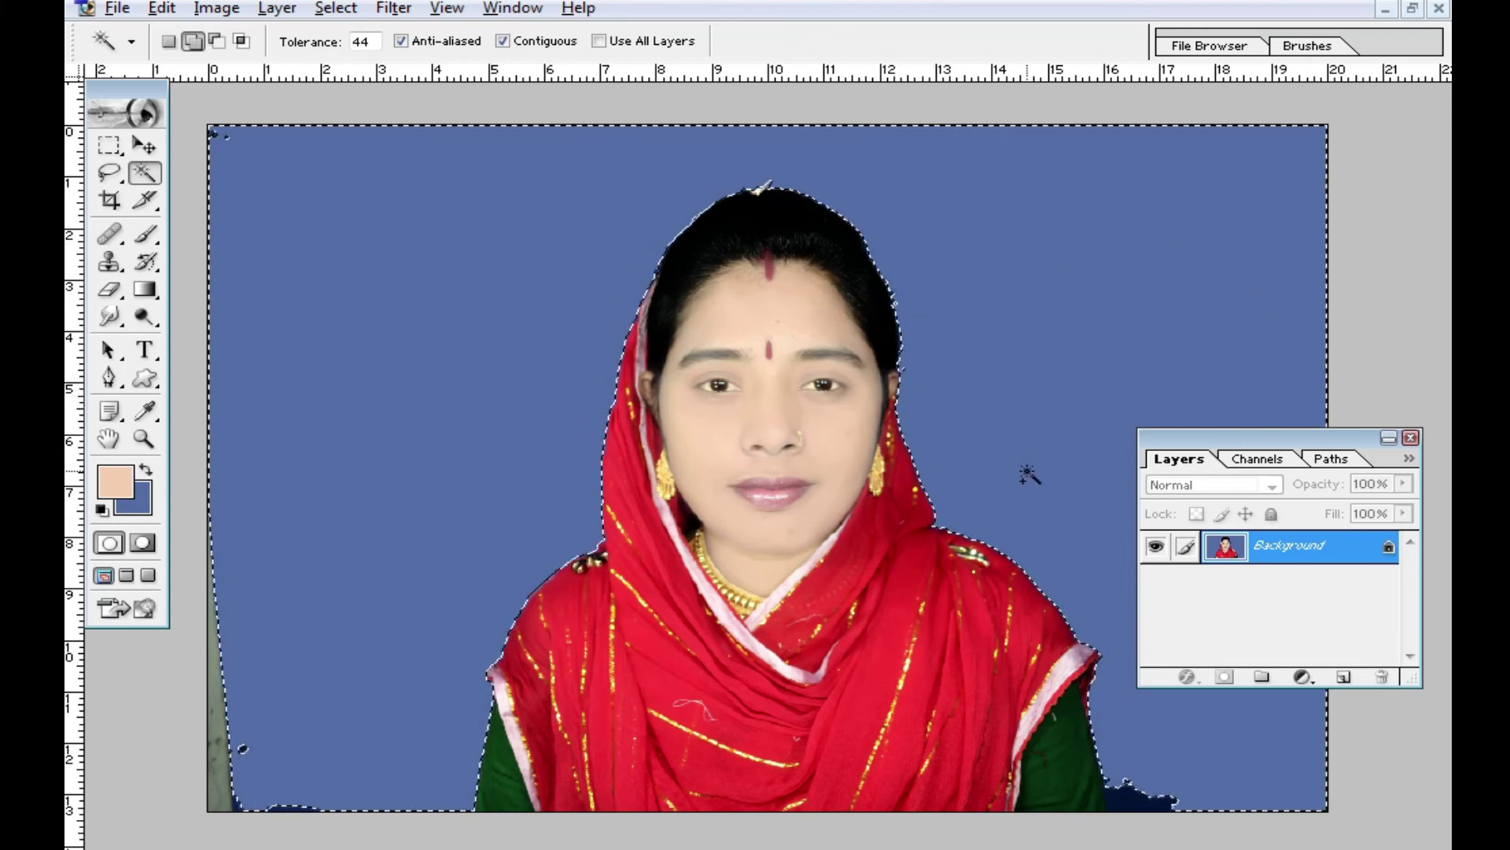
Colour-balance the backdrop highlights to Blue +34 and Cyan -68.
key(ctrl+b)
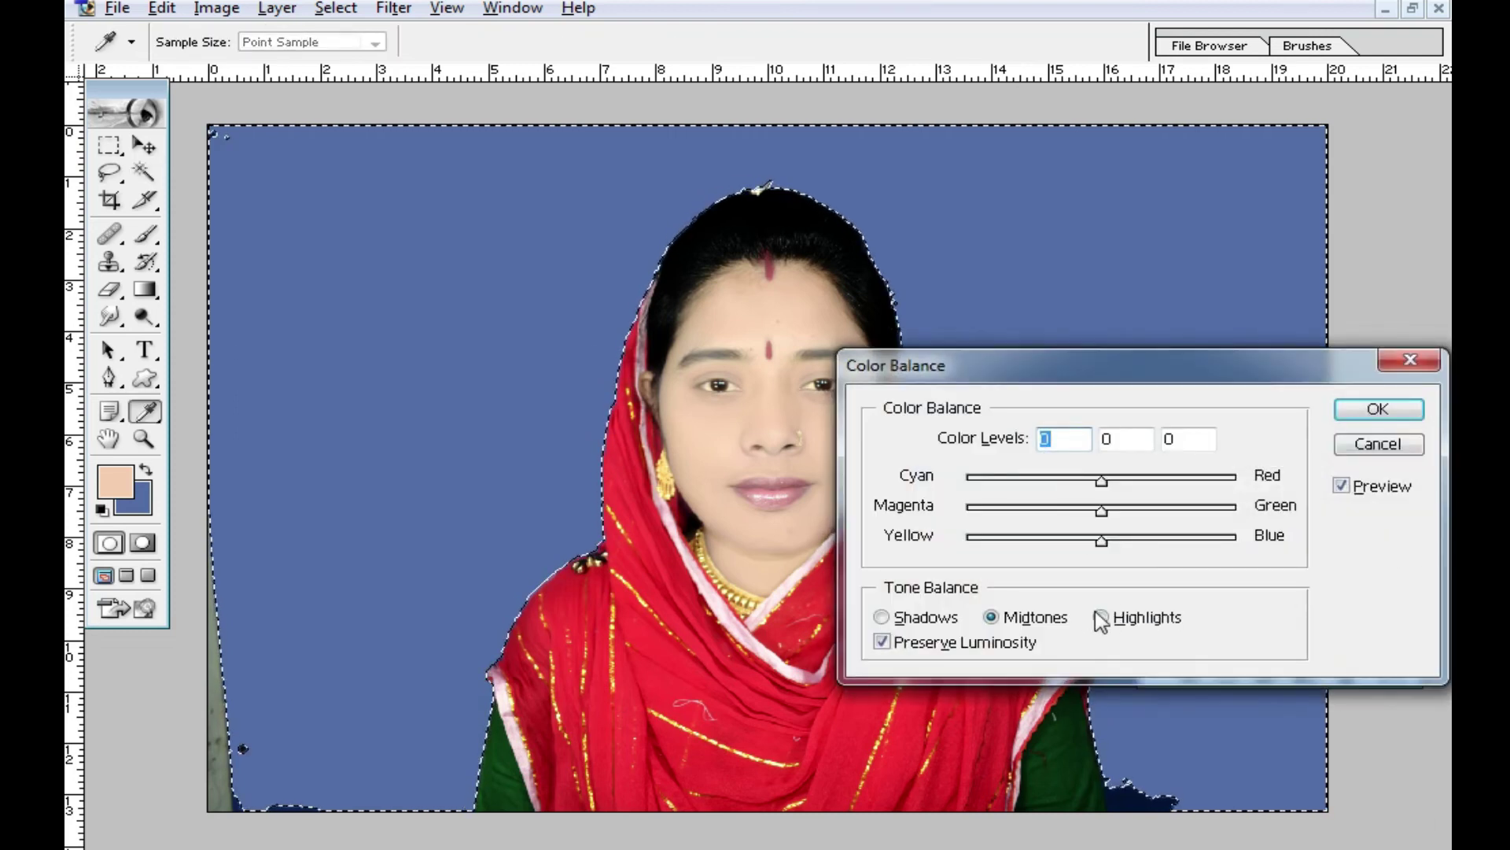
click(1101, 618)
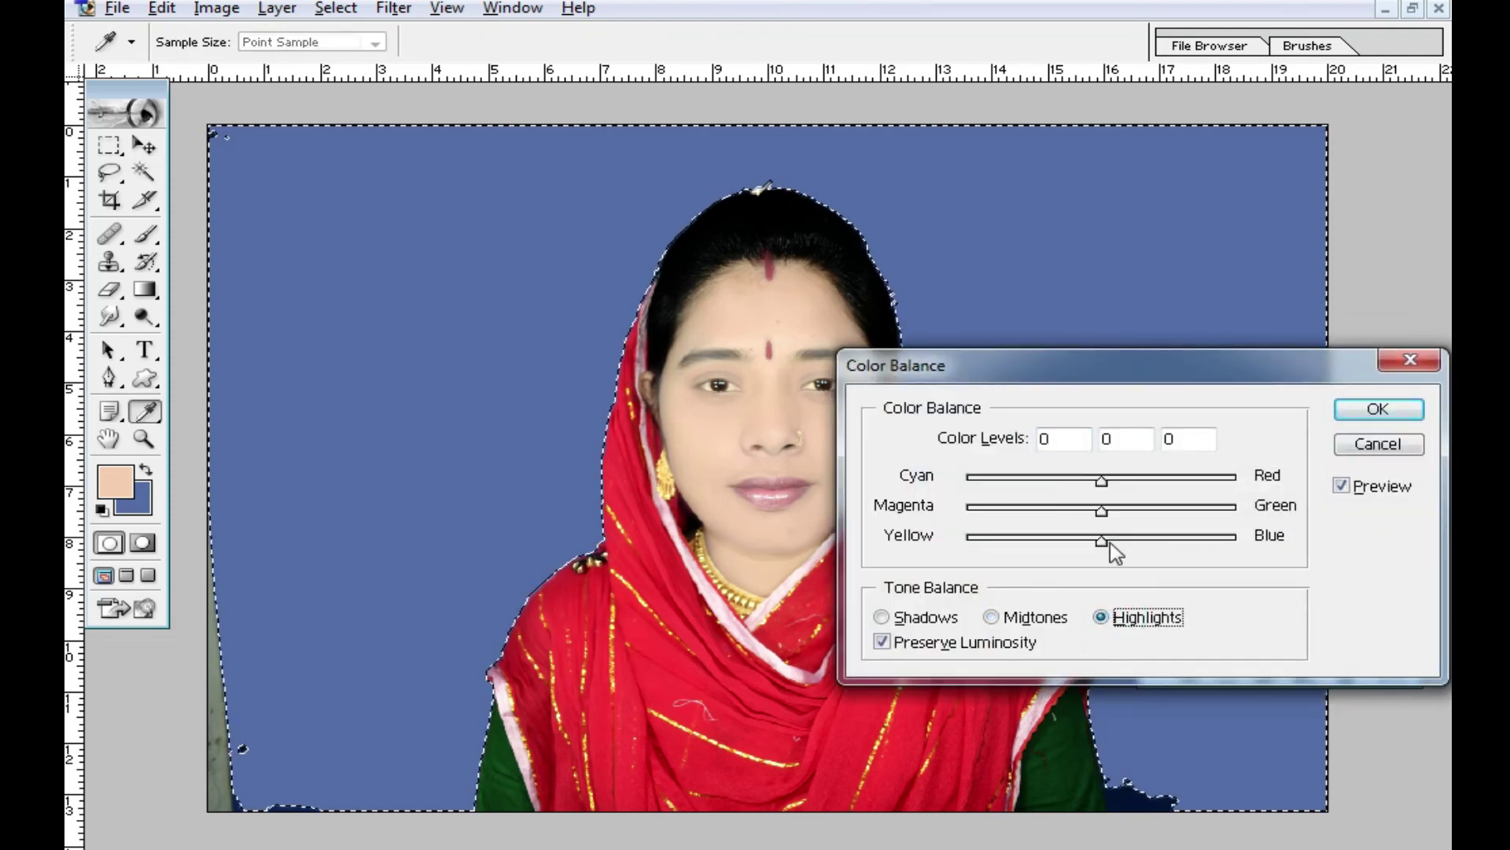
mouse_move(1101, 541)
mouse_down()
mouse_move(974, 540)
mouse_move(1290, 543)
mouse_move(1111, 566)
mouse_up()
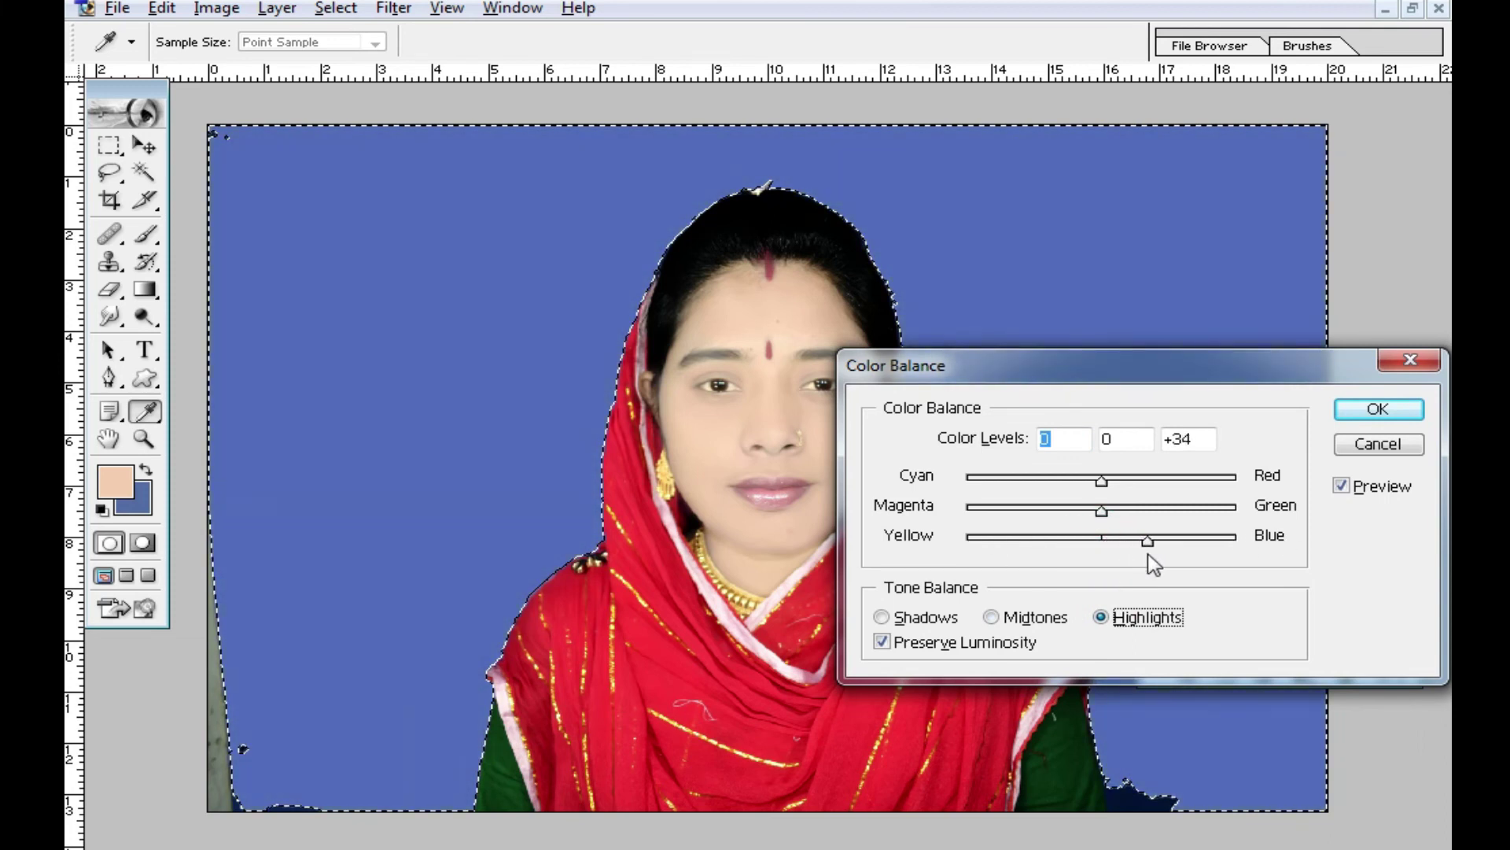
drag(1102, 480, 1035, 481)
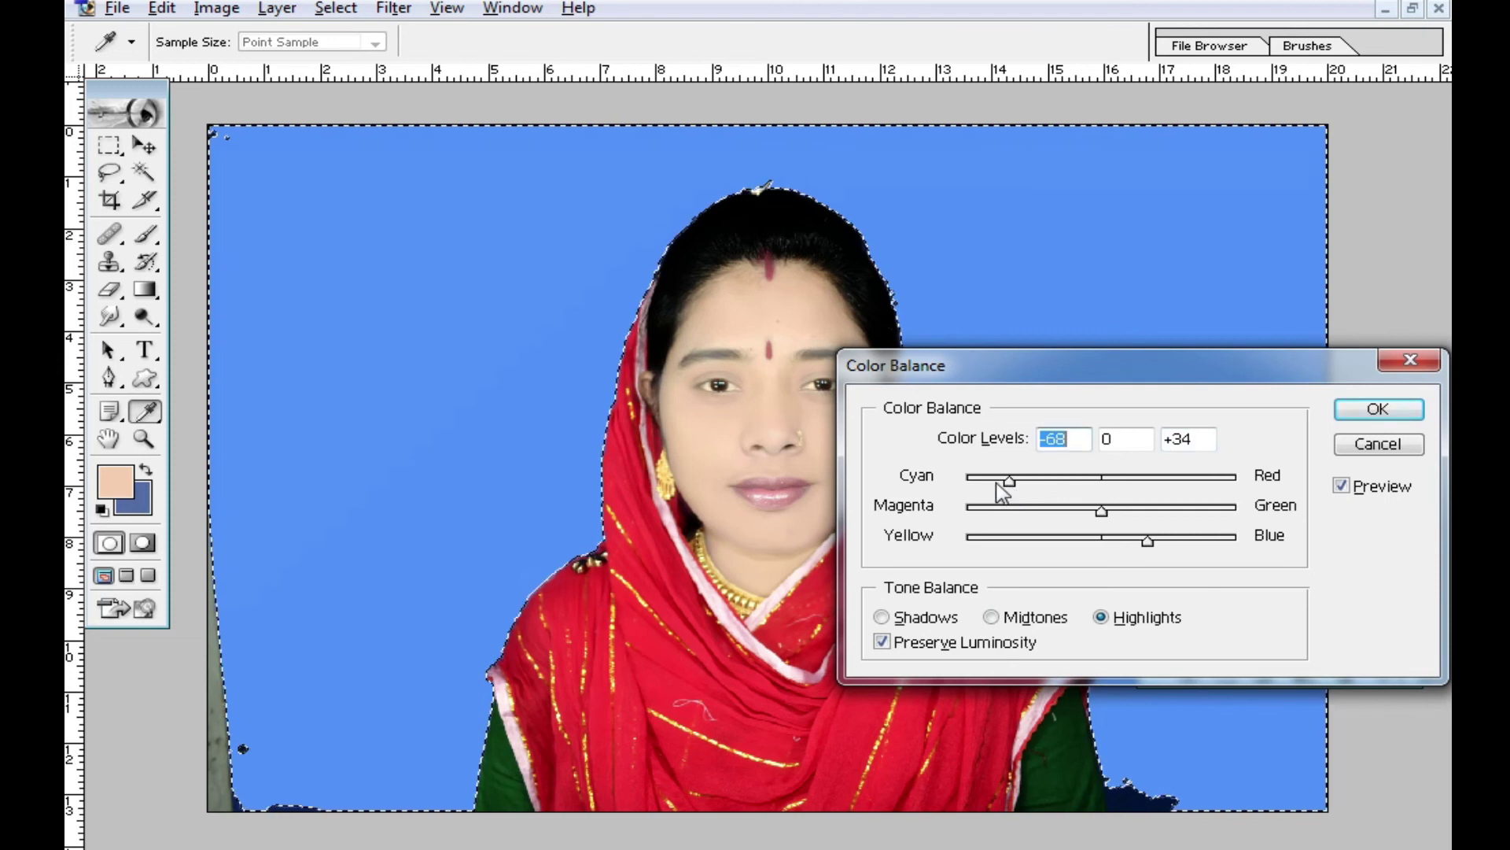
click(1379, 443)
Deselect the backdrop and crop the head and shoulders to 1.6 × 2 in at 300 ppi.
key(w)
click(109, 145)
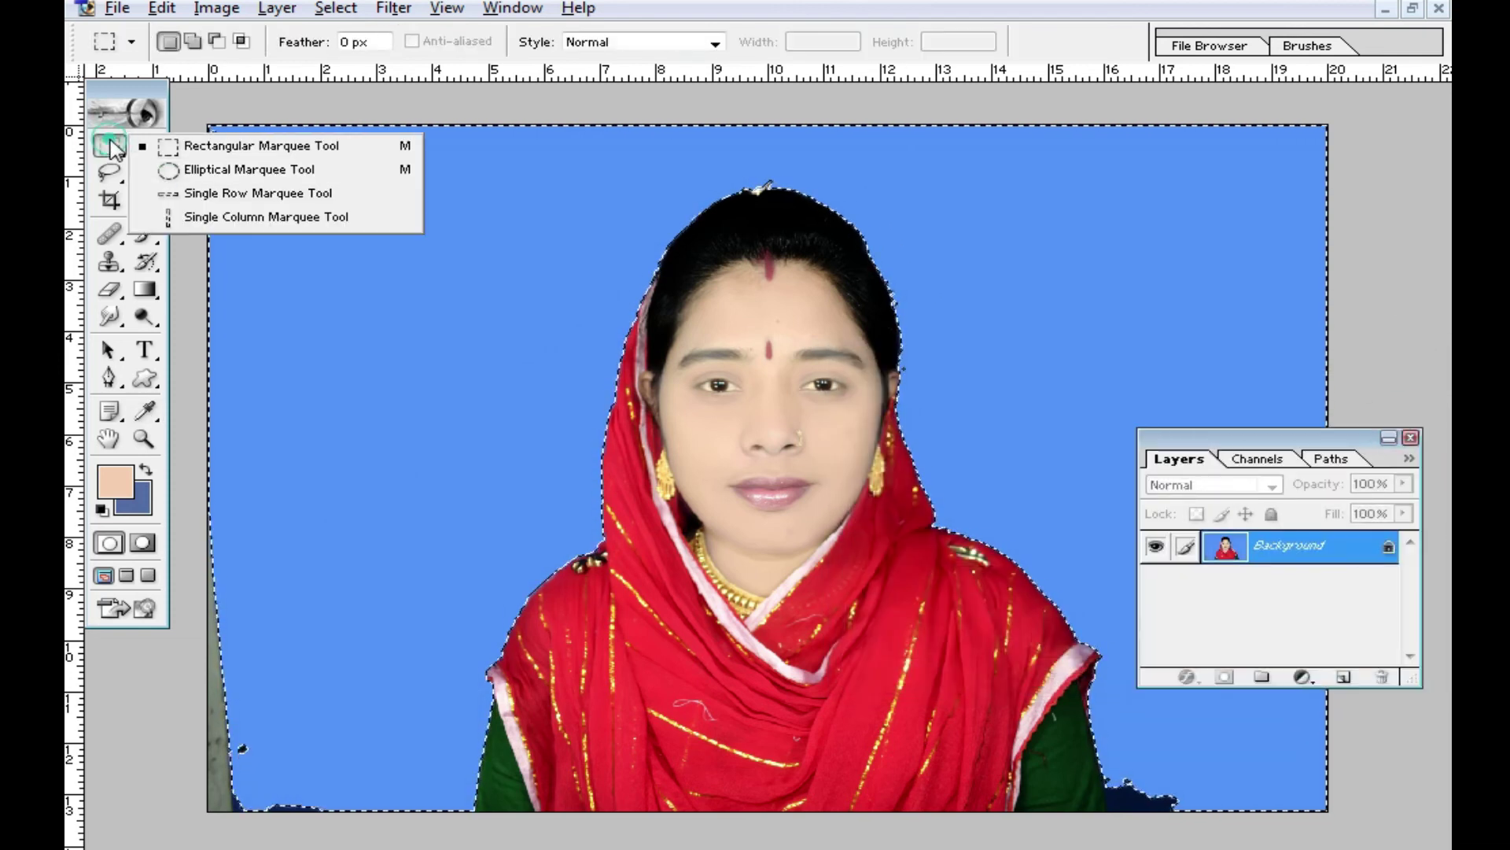
click(835, 323)
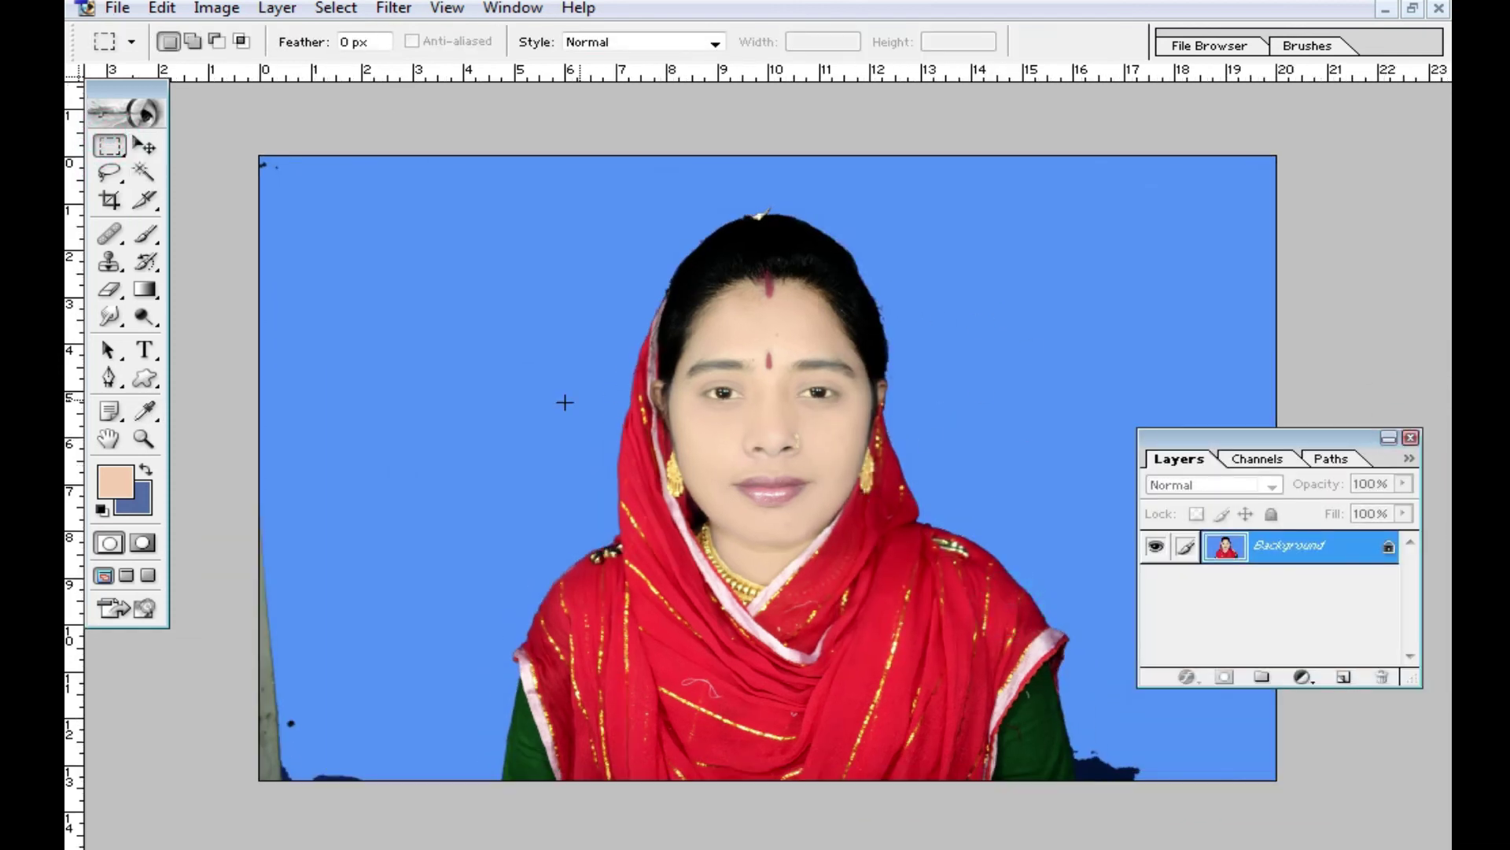
click(110, 200)
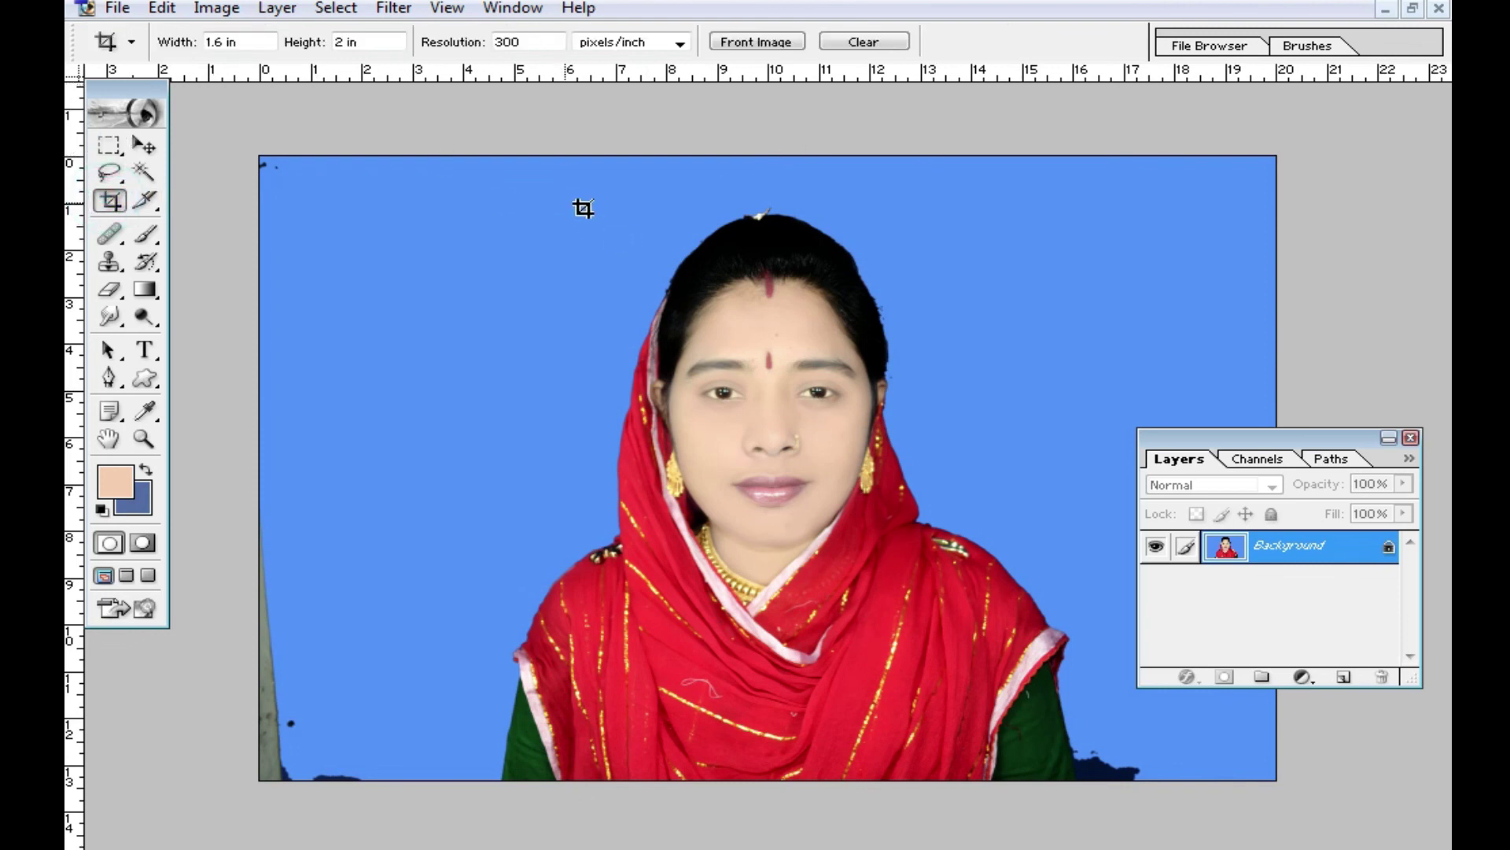
drag(558, 201, 1031, 743)
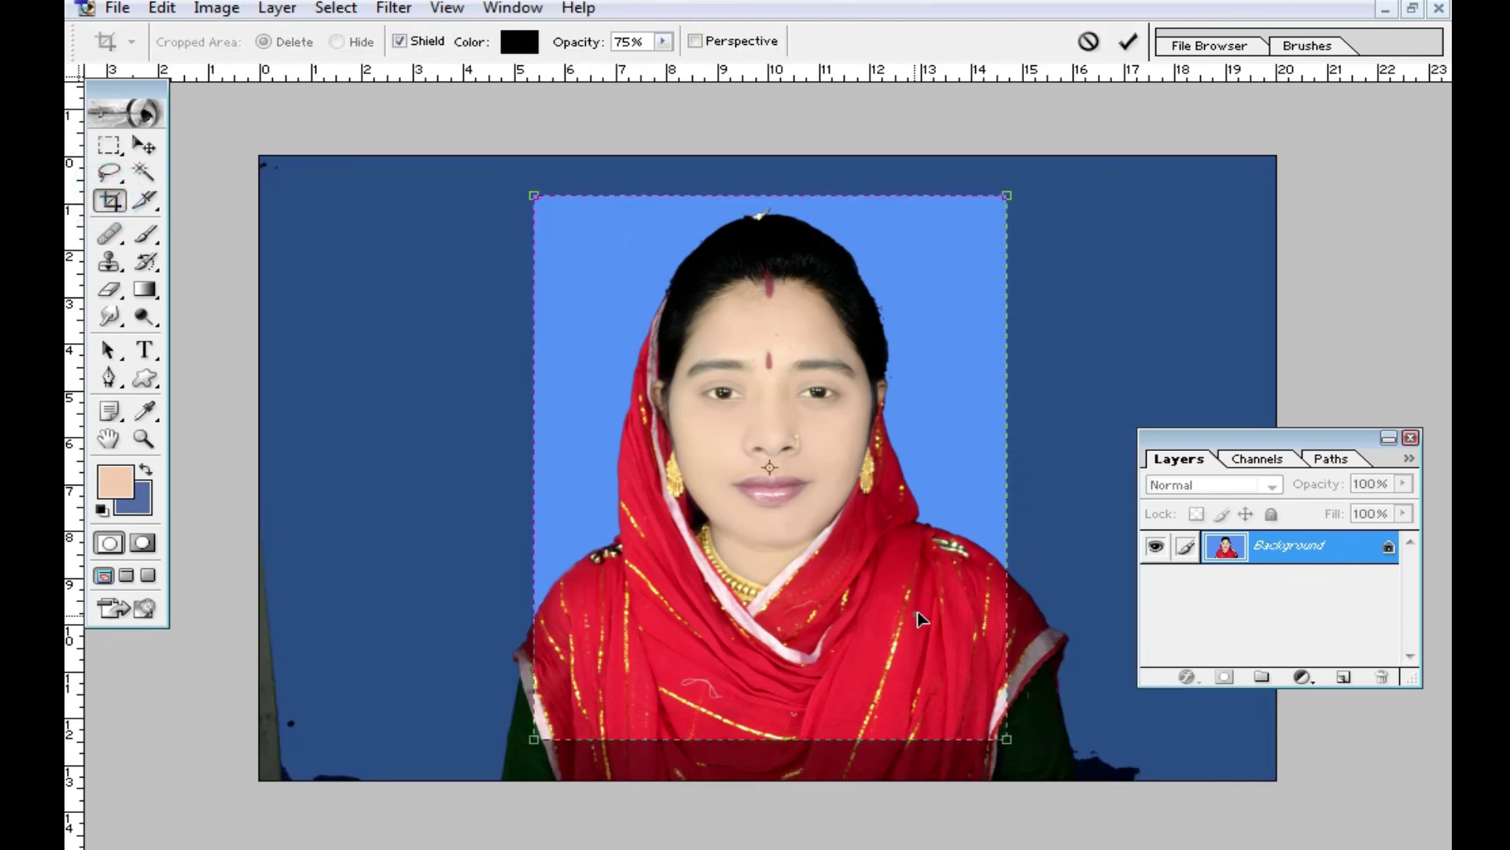
double_click(928, 624)
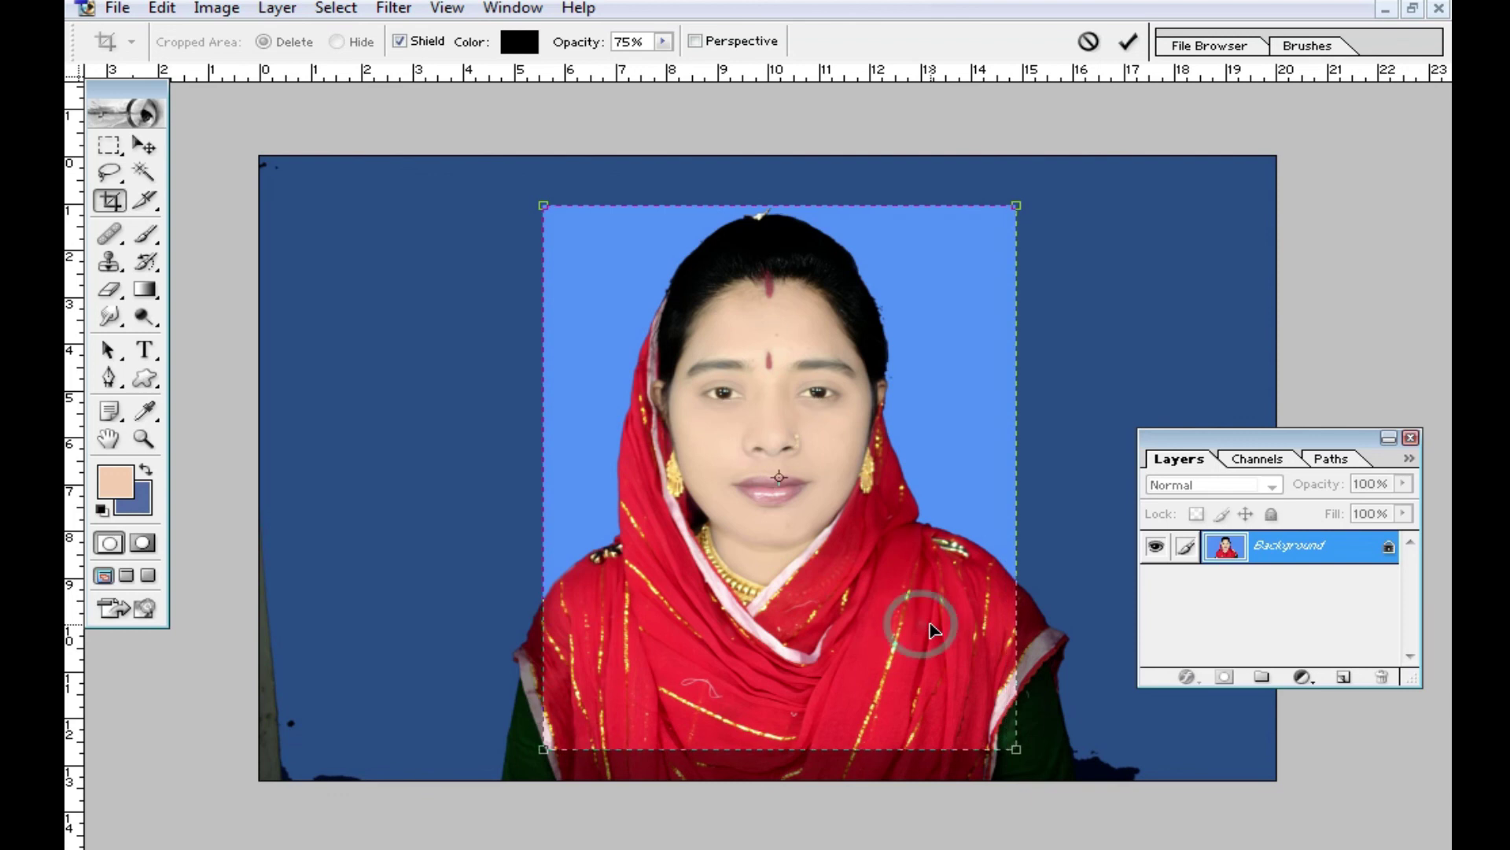
Zoom in to inspect the crop, fit it back to the window, and open Save As.
key(ctrl+plus)
key(ctrl+plus)
key(ctrl+plus)
key(ctrl+plus)
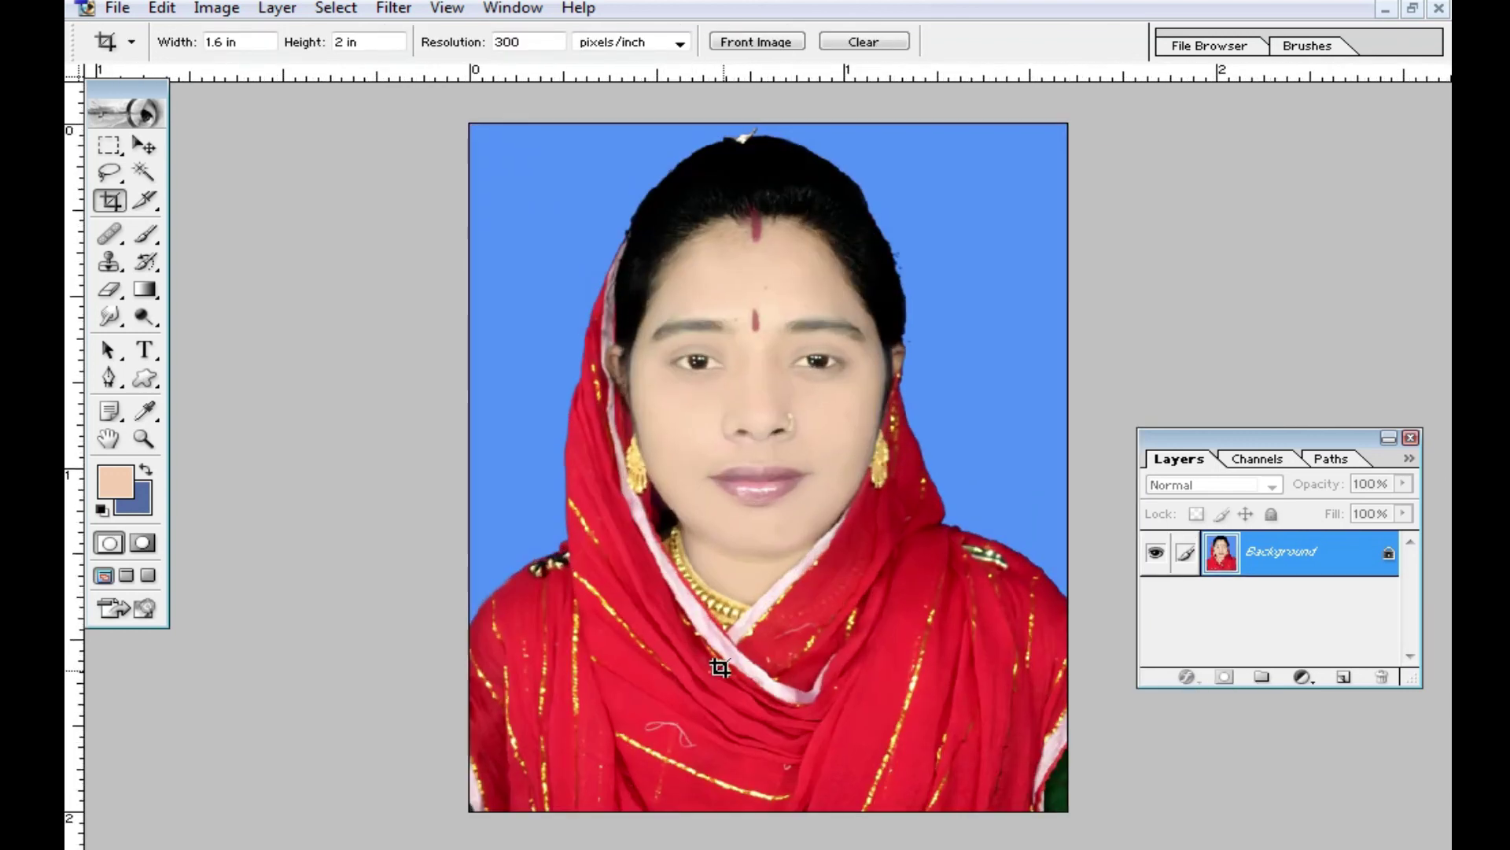
key(ctrl+plus)
scroll(826, 429, up, 1)
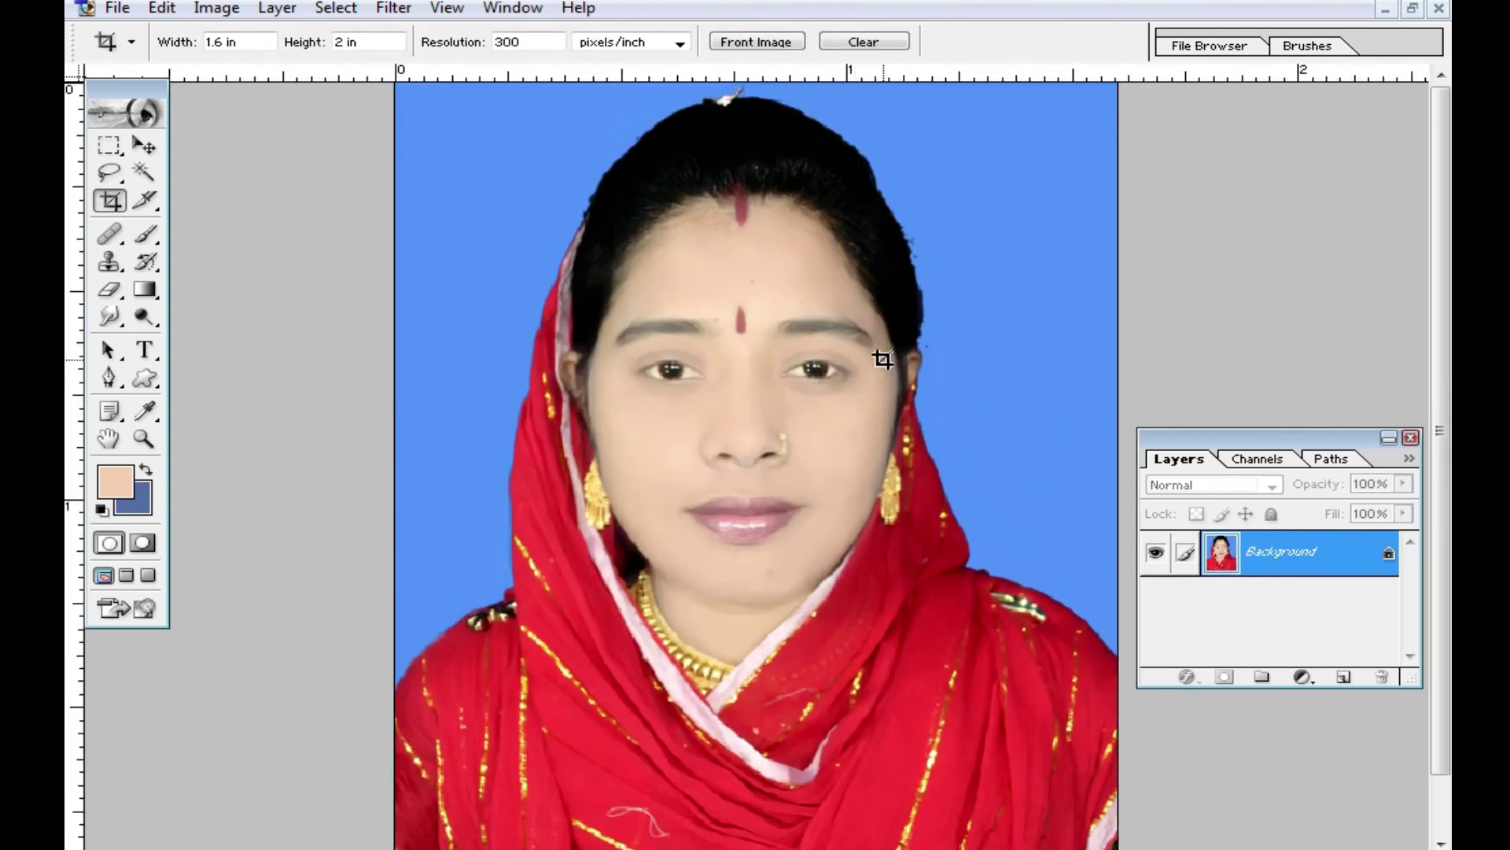
scroll(855, 524, down, 1)
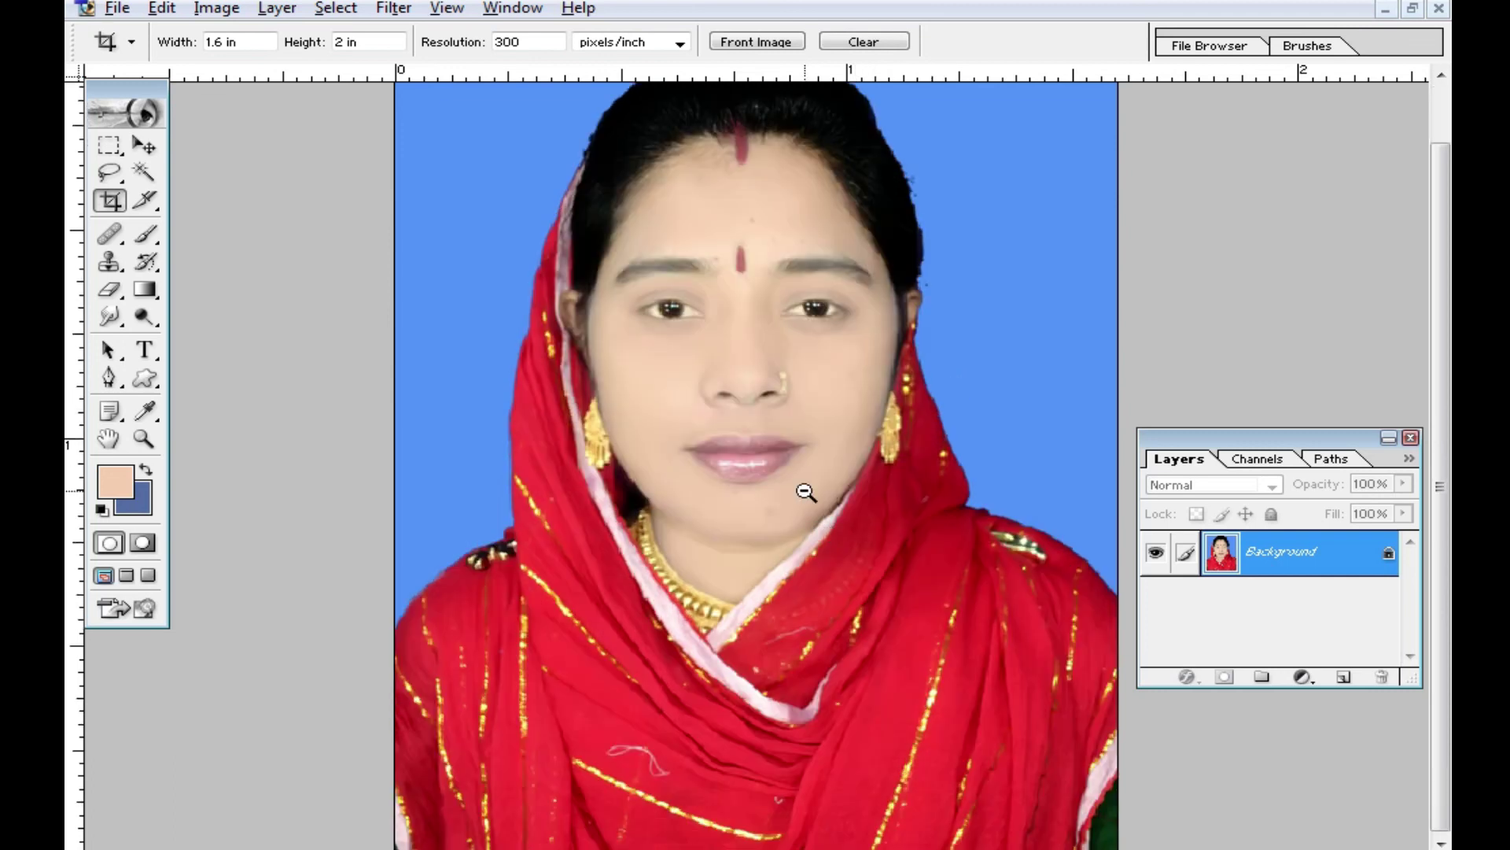
key(ctrl+0)
key(ctrl+minus)
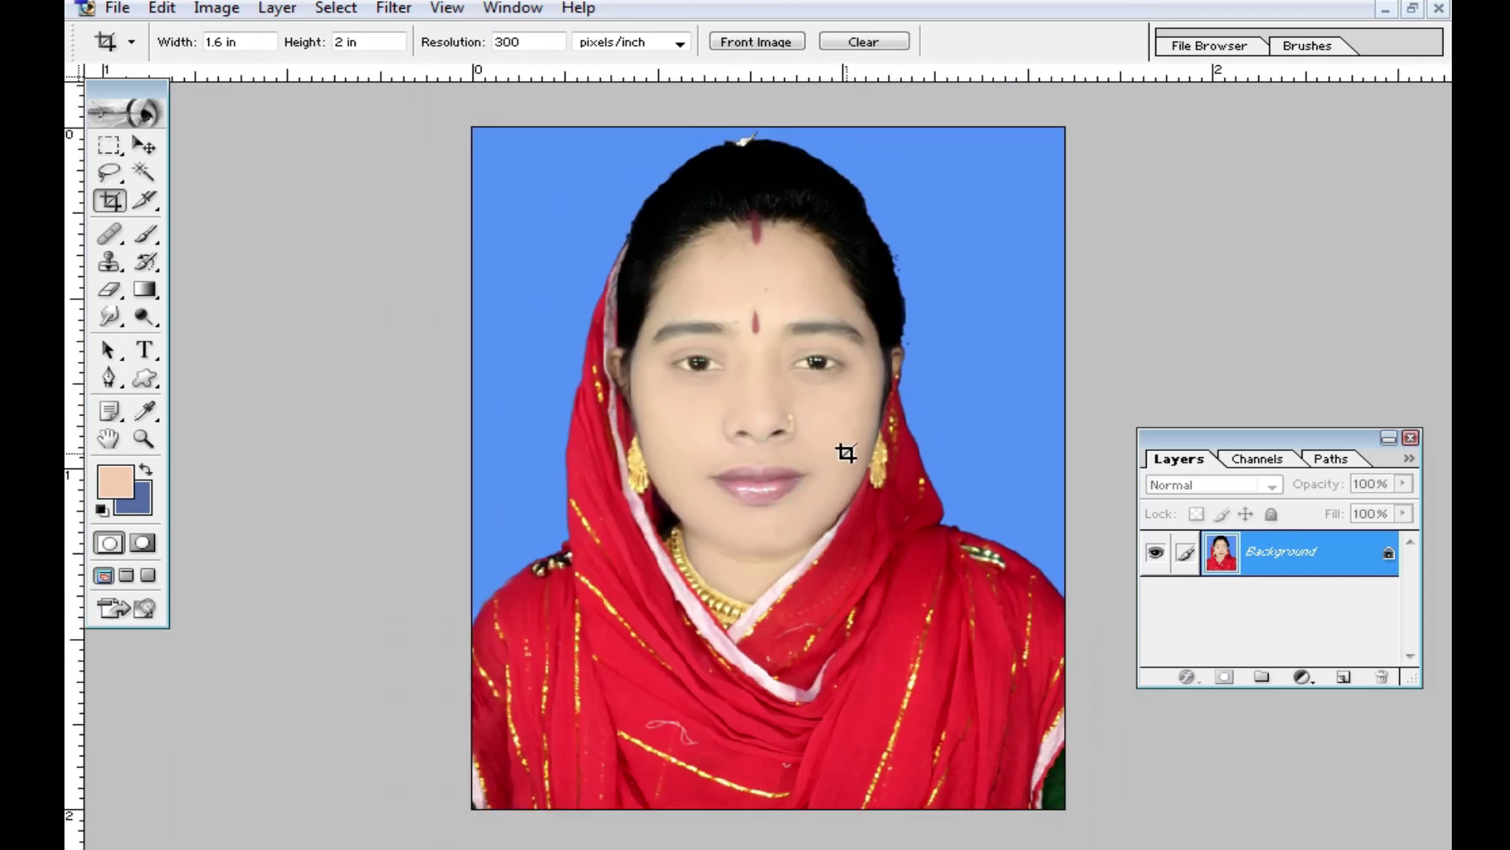
key(ctrl+shift+s)
Save the cropped portrait as JPEG 'tuyutyut' in the New folder (5) folder.
text(tuyutyut)
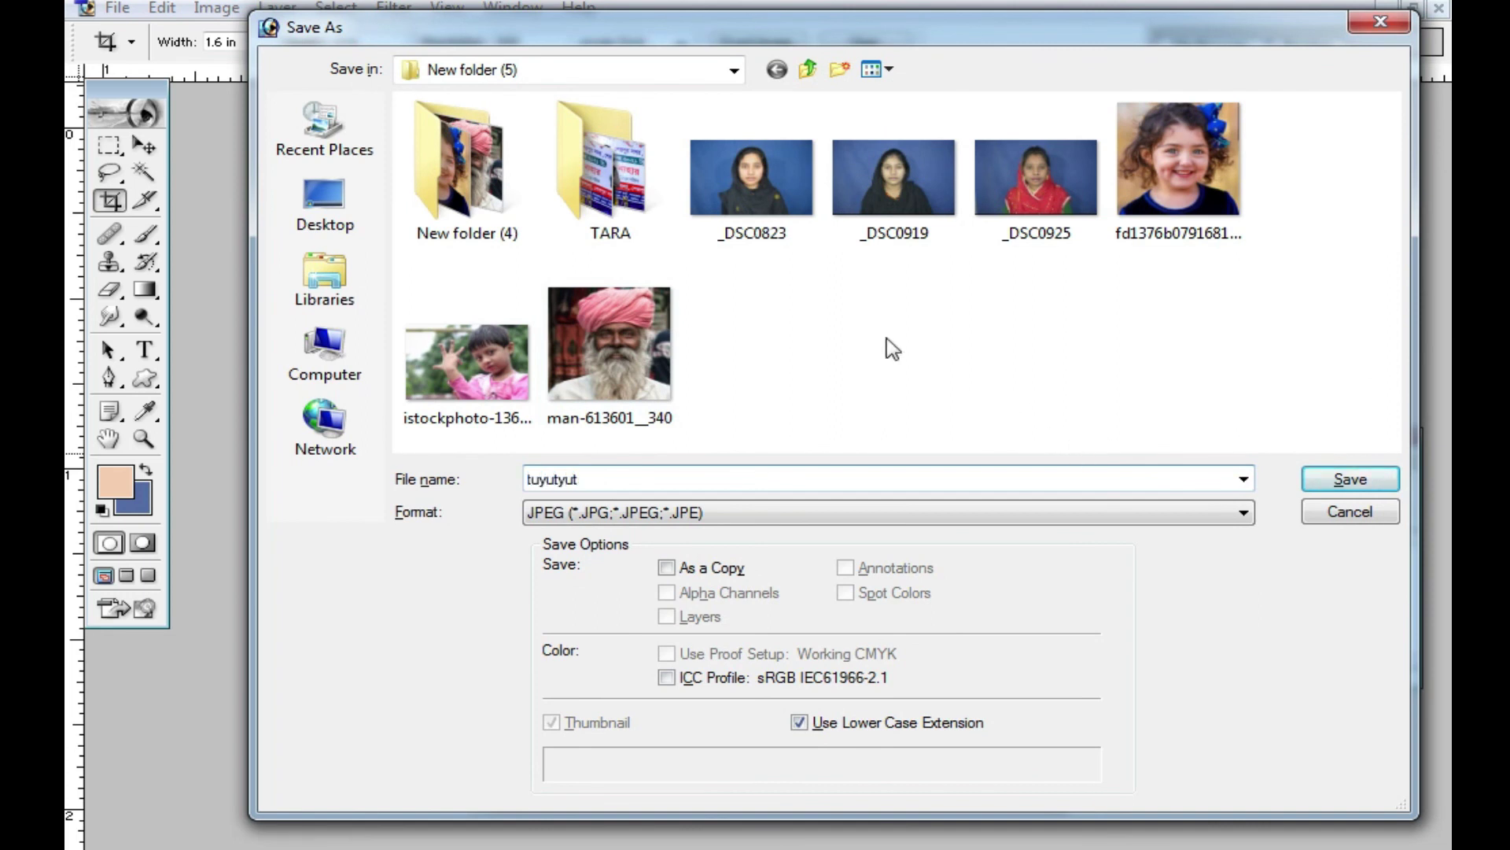
click(1353, 480)
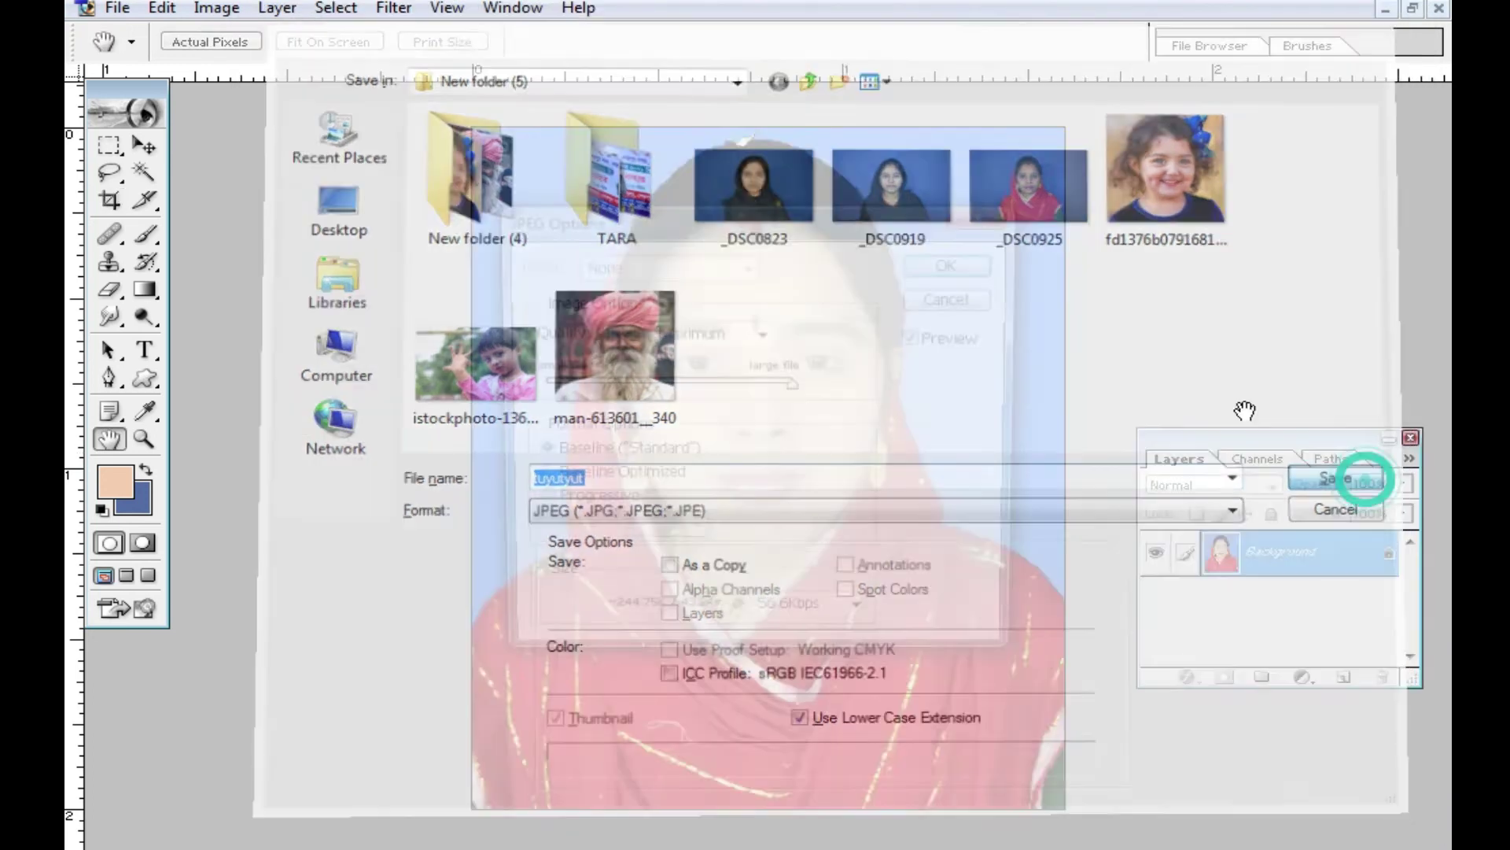